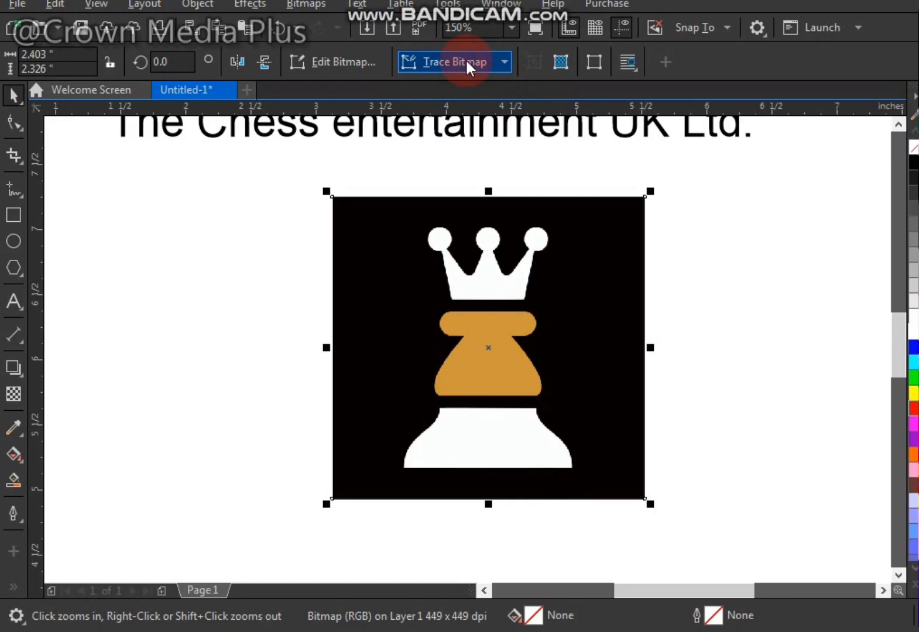
- Convert the chess piece bitmap to vectors with Quick Trace, move the trace aside and delete the original bitmap
click(493, 63)
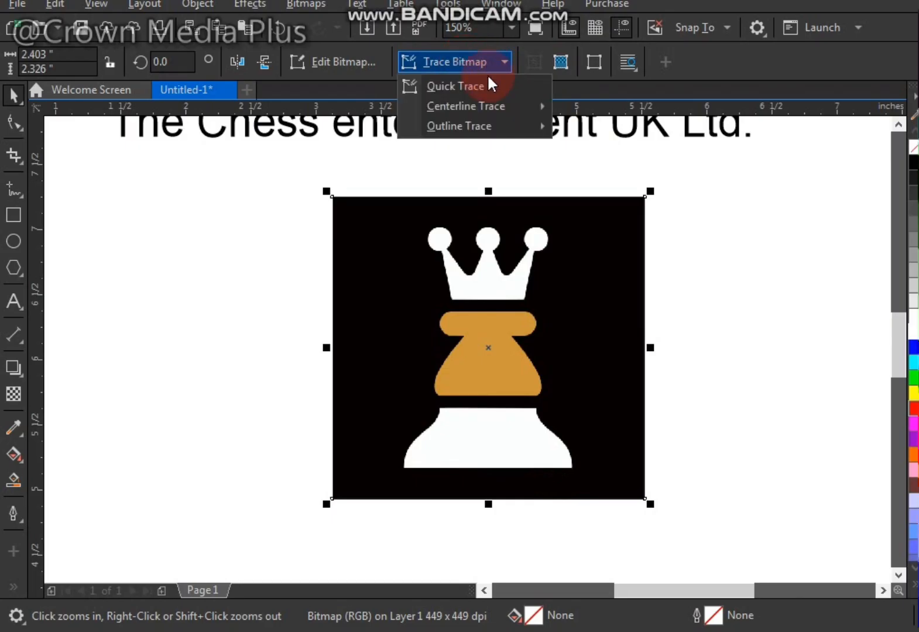
click(476, 87)
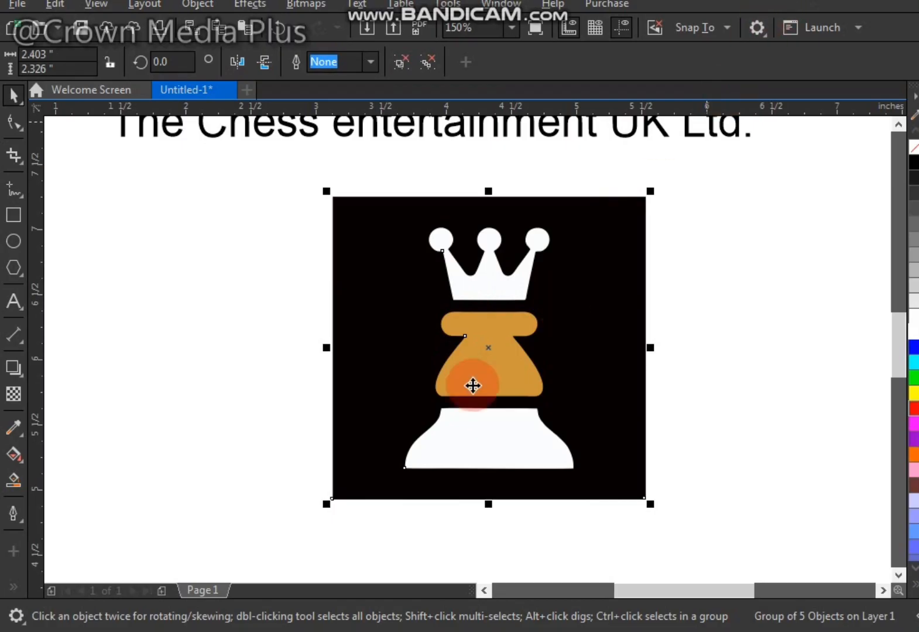
mouse_move(579, 374)
mouse_down()
mouse_move(617, 374)
mouse_move(634, 390)
mouse_up()
click(292, 345)
drag(415, 345, 215, 348)
key(Delete)
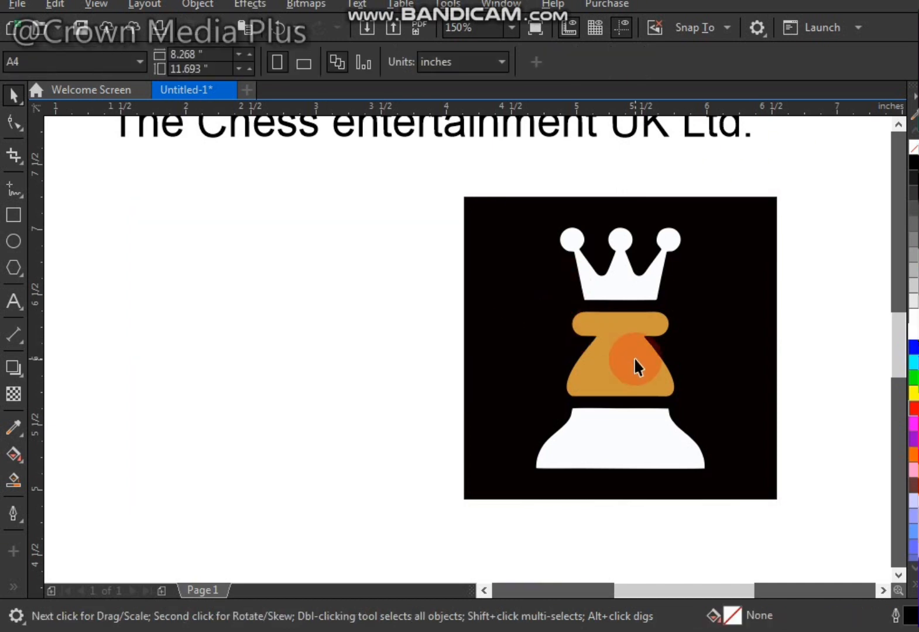
- Move the traced chess piece back below the heading and ungroup its objects
mouse_move(647, 361)
mouse_down()
mouse_move(661, 357)
mouse_move(500, 361)
mouse_move(492, 271)
mouse_up()
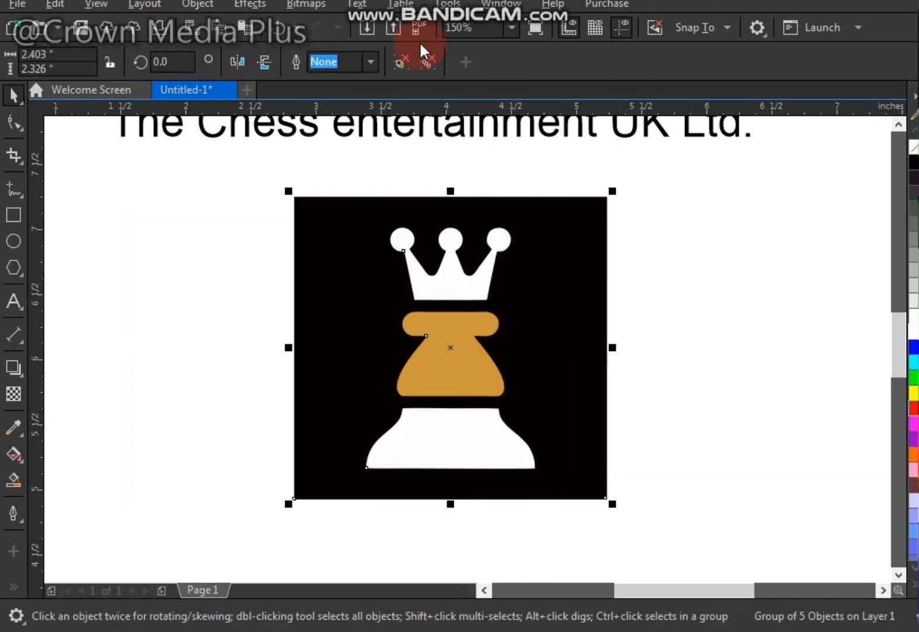
click(426, 62)
click(469, 293)
key(ctrl+u)
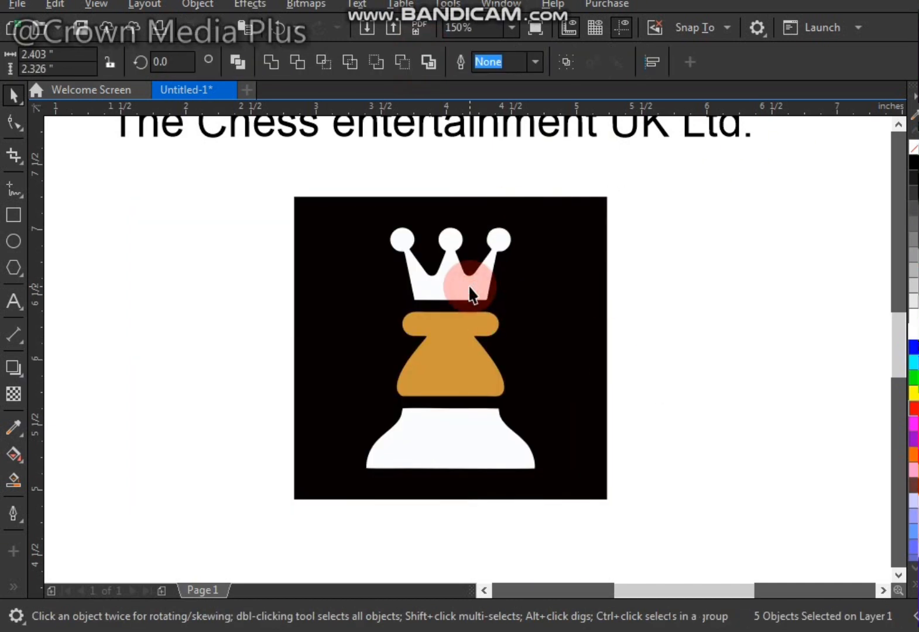
- Move the crown, orange body and base off the black background, filling the crown and base with grey (R:179 G:179 B:179)
click(470, 290)
drag(469, 290, 709, 290)
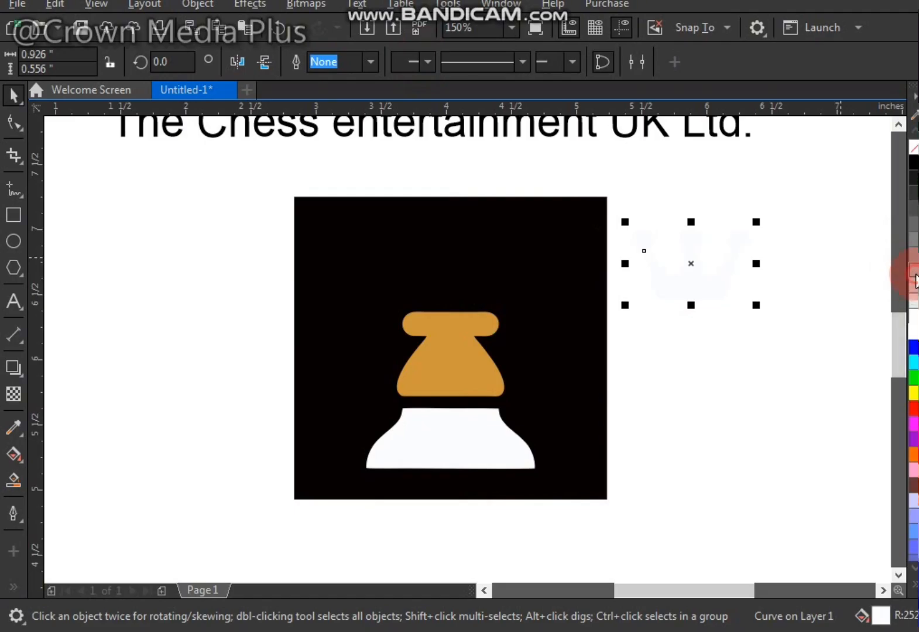
key(Escape)
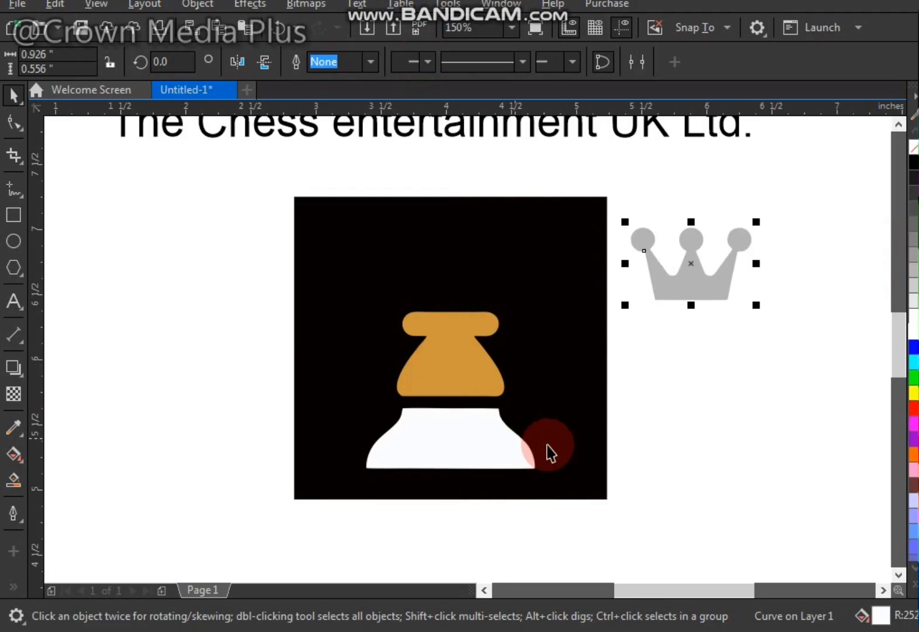
click(487, 449)
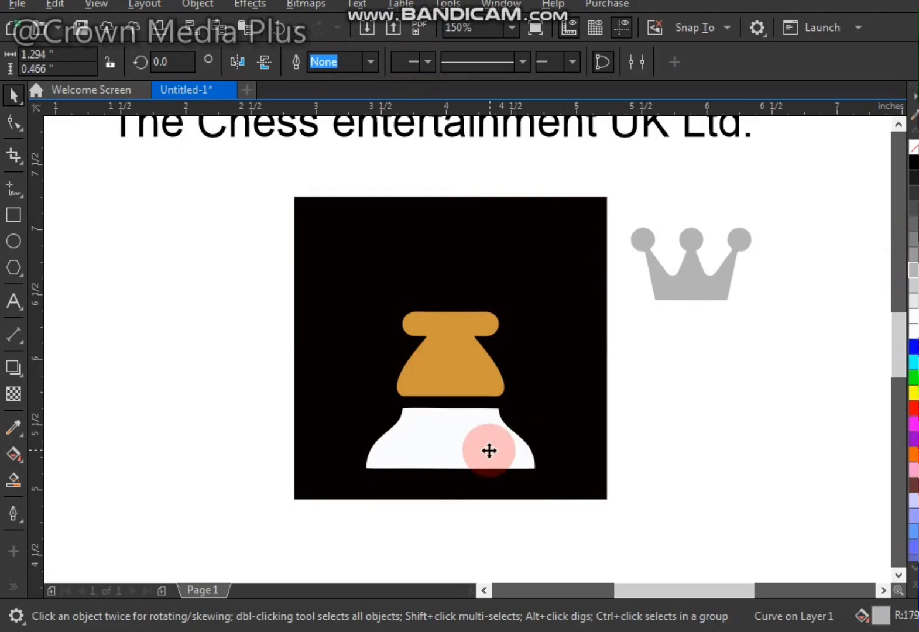
shift+click(458, 389)
shift+click(707, 291)
key(c)
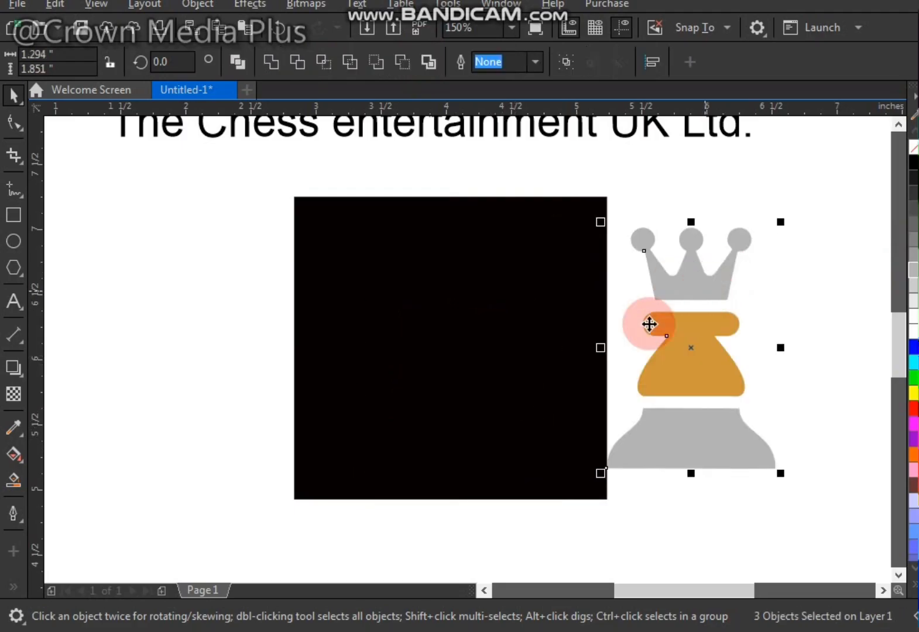
- Delete both overlapping black background squares left by the trace
drag(523, 263, 334, 313)
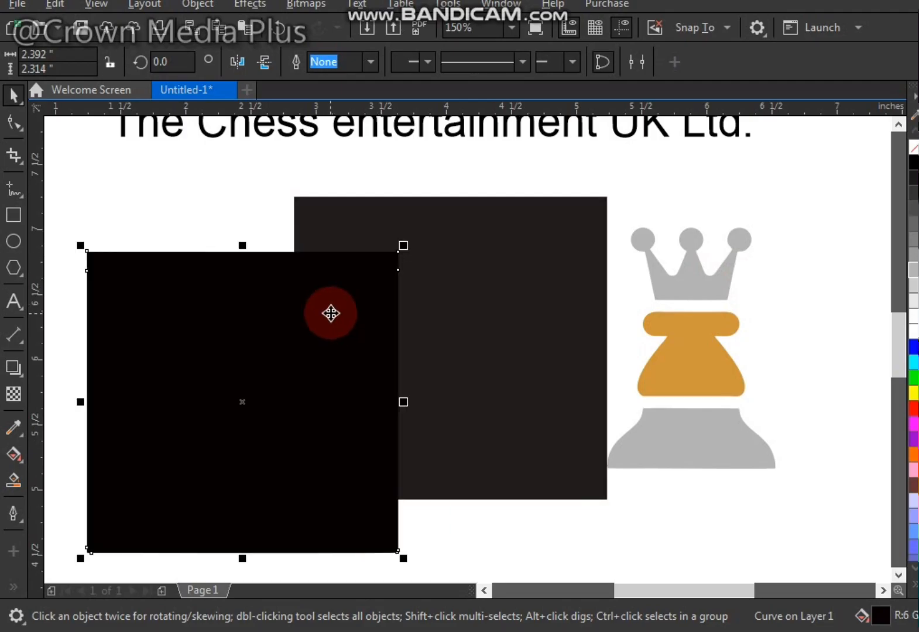
key(Delete)
click(451, 317)
key(Delete)
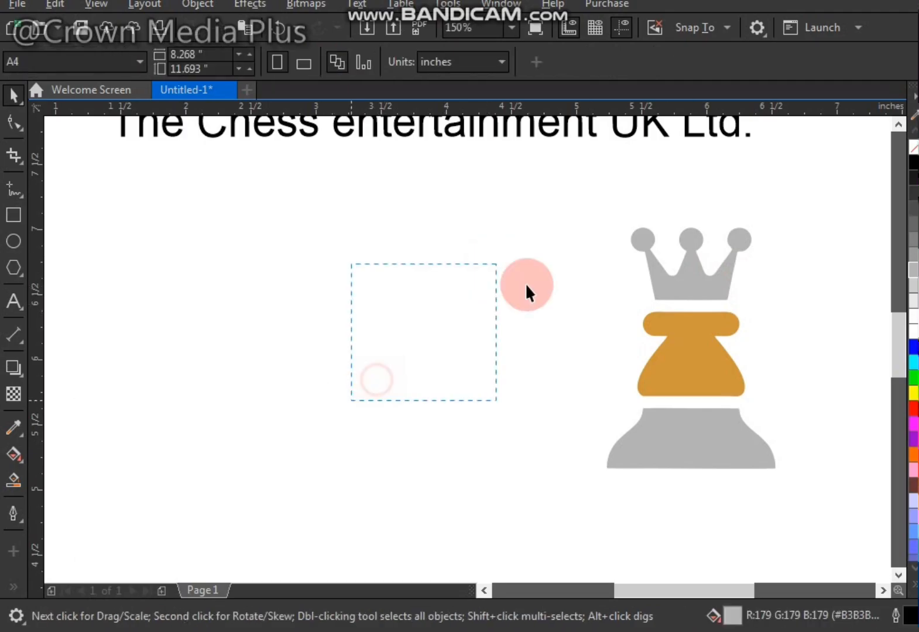
- Move the three chess piece parts together beneath the company name, and shift the heading slightly down
drag(513, 199, 810, 491)
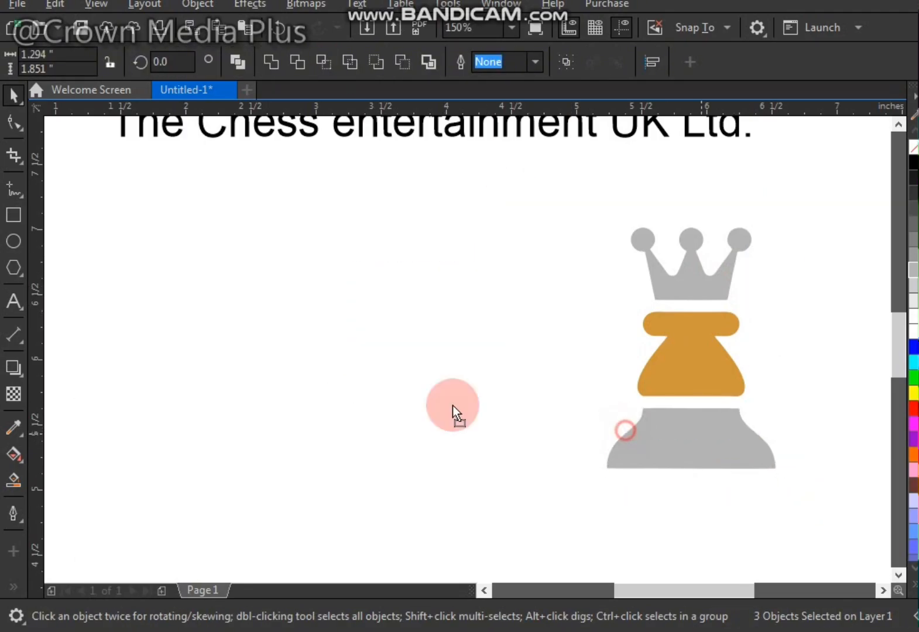
drag(452, 405, 403, 406)
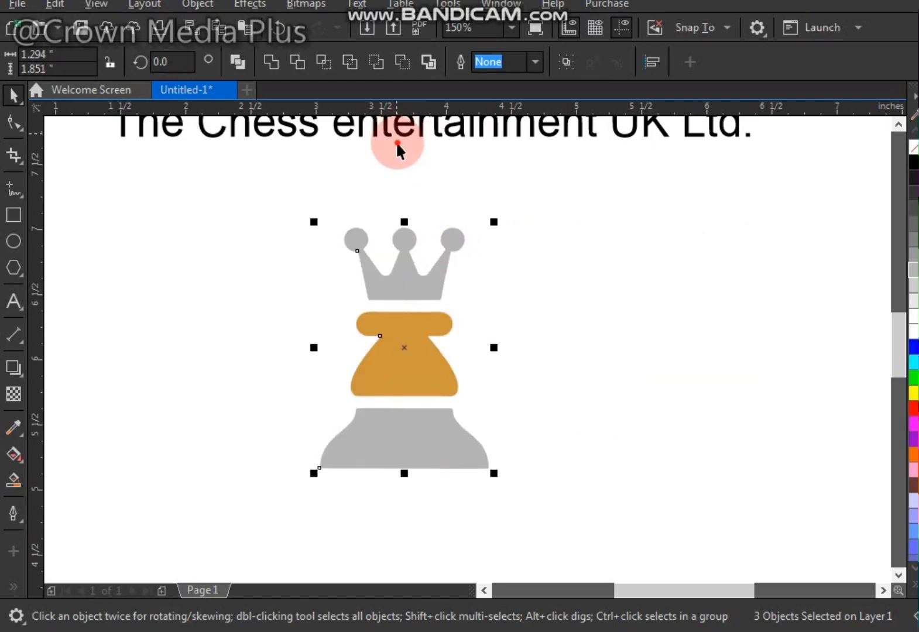
drag(397, 143, 398, 169)
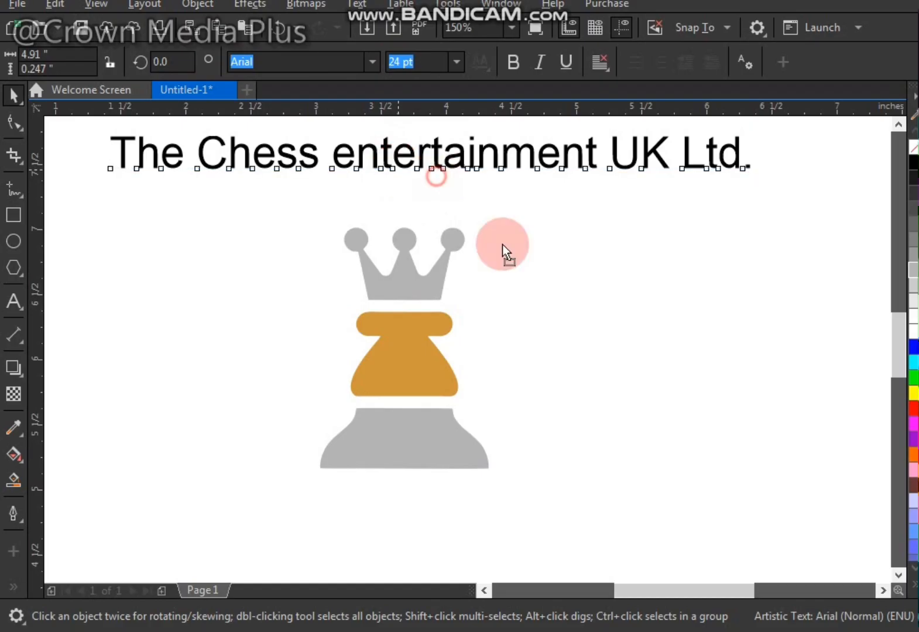
- Duplicate the company name below the chess piece and replace the copy's text with "ce"
drag(503, 244, 434, 503)
right_click(435, 503)
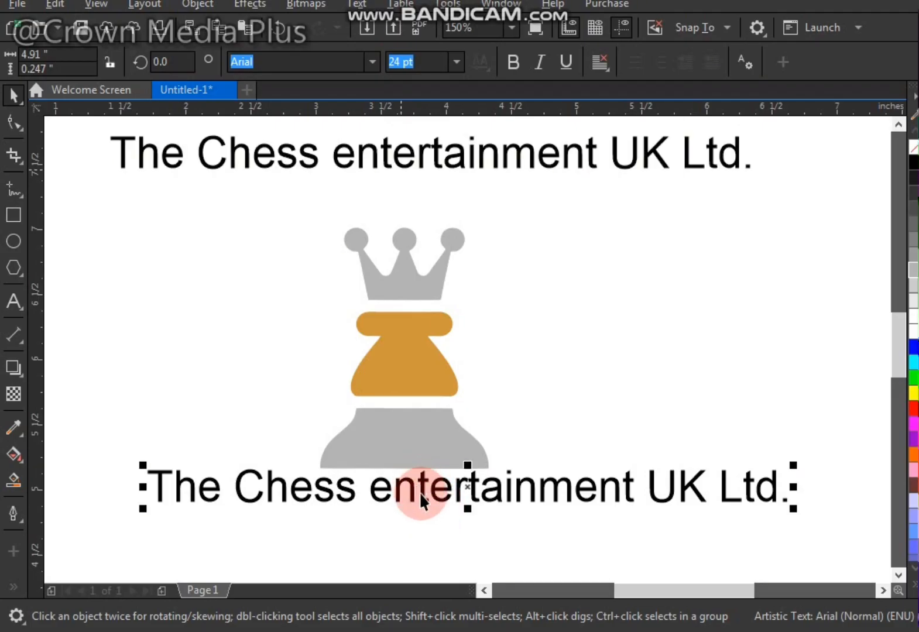
double_click(419, 495)
click(416, 495)
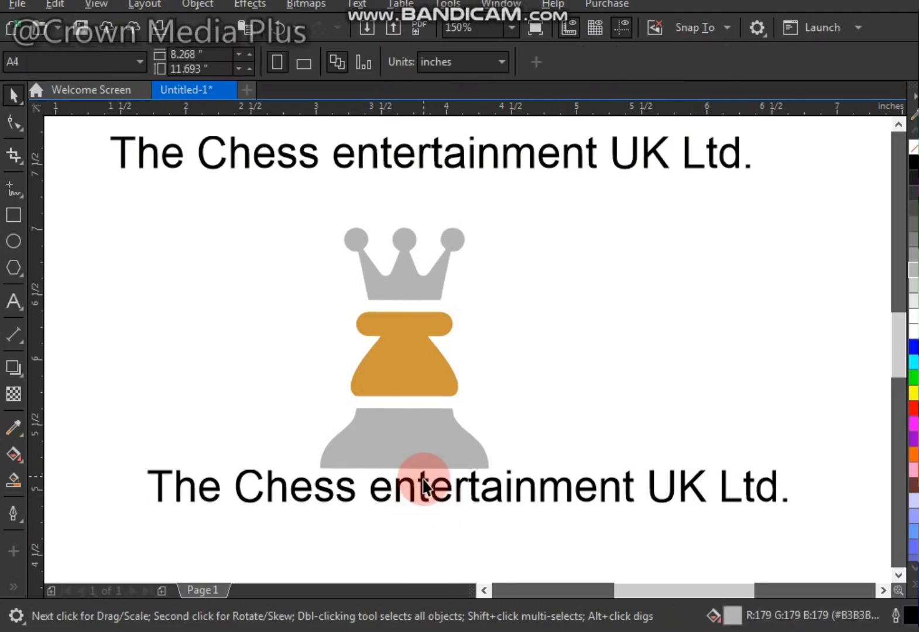
click(426, 483)
key(ctrl+a)
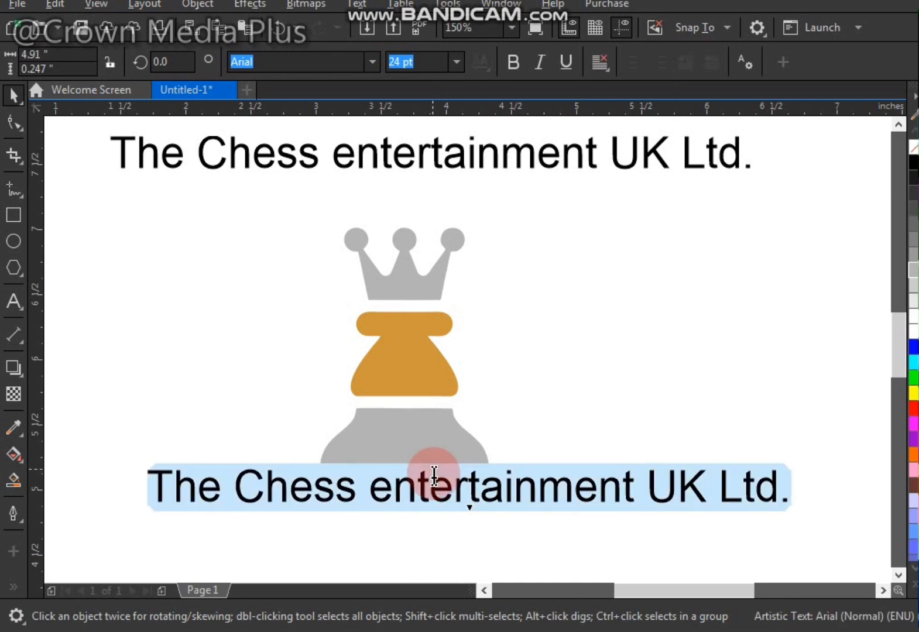
text(Ce)
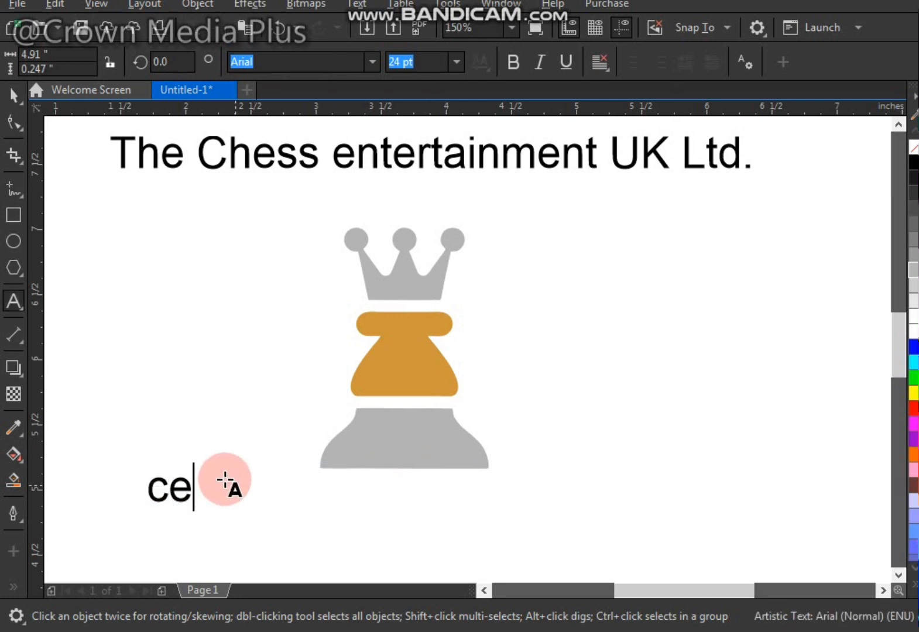
- Enlarge the "ce" text to about 107 pt and place it beside the base of the chess piece
key(ctrl+space)
drag(198, 471, 342, 372)
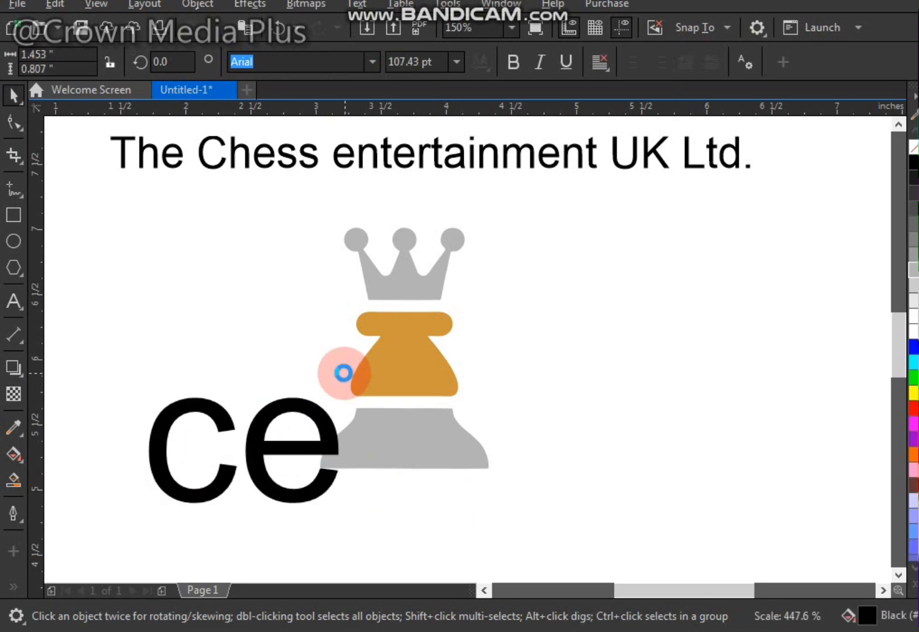
drag(268, 446, 599, 386)
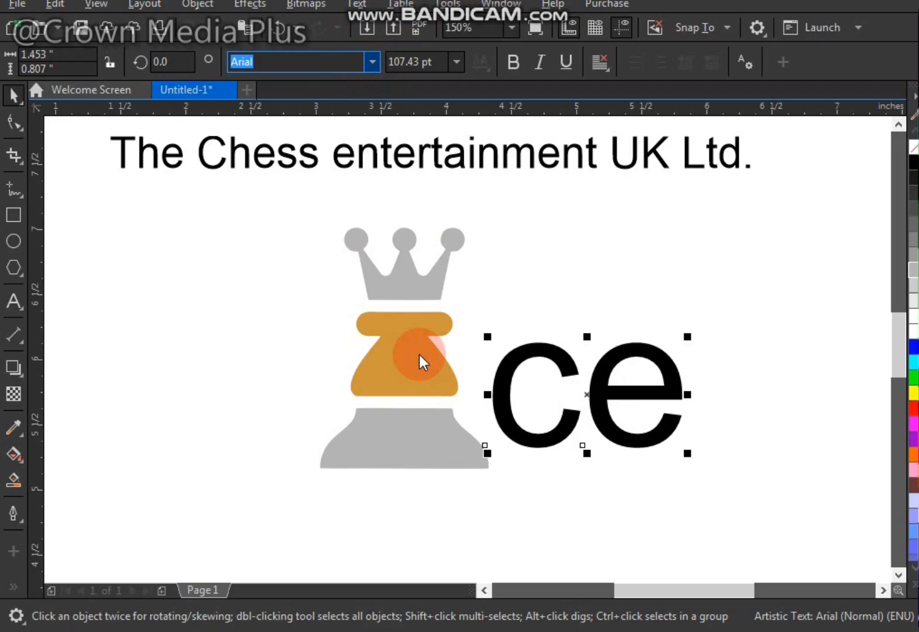
- Change the font of the "ce" text to Bauhaus 93
drag(419, 354, 400, 352)
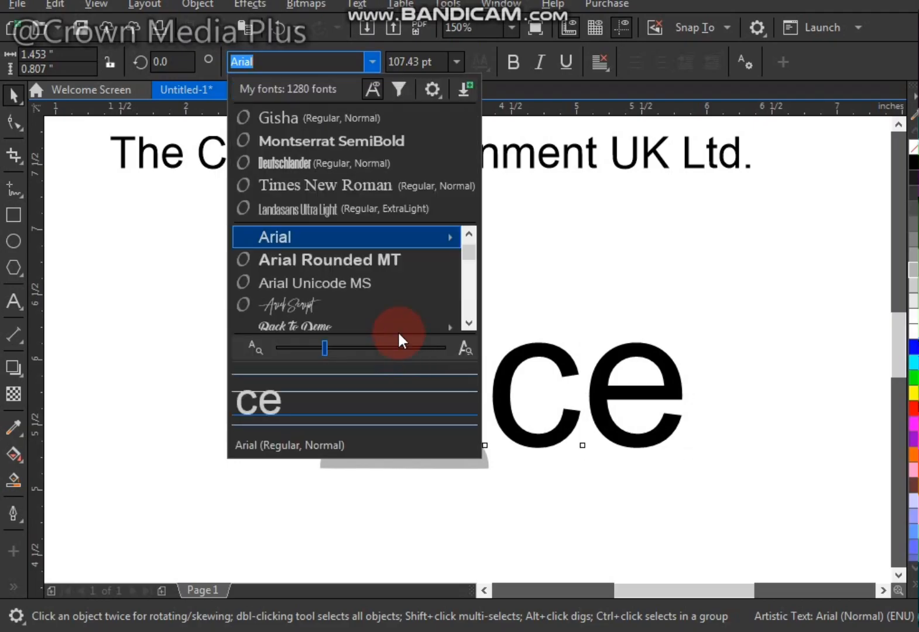
click(470, 323)
click(470, 323)
click(470, 323)
click(469, 323)
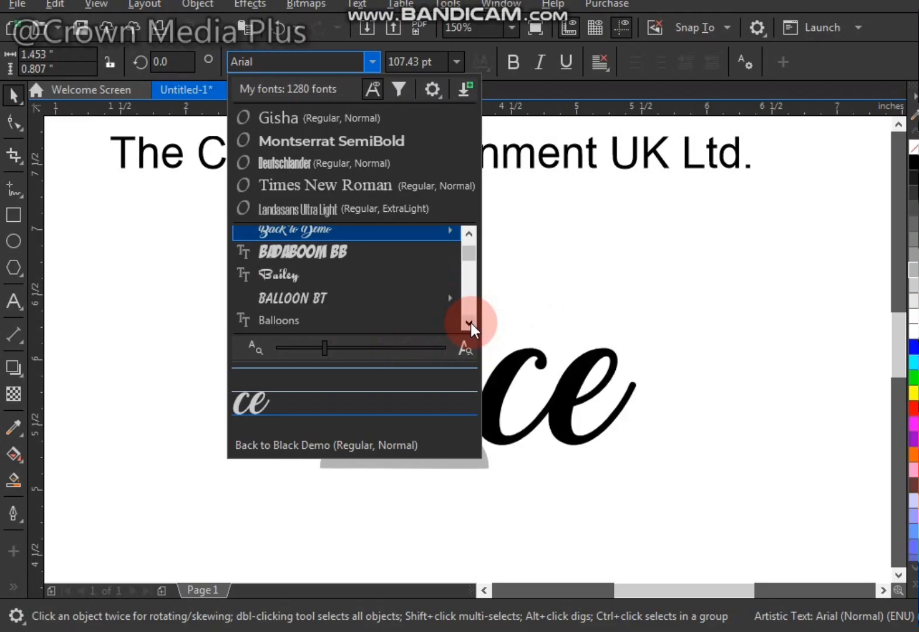
click(469, 323)
click(470, 323)
click(470, 323)
click(470, 323)
click(470, 323)
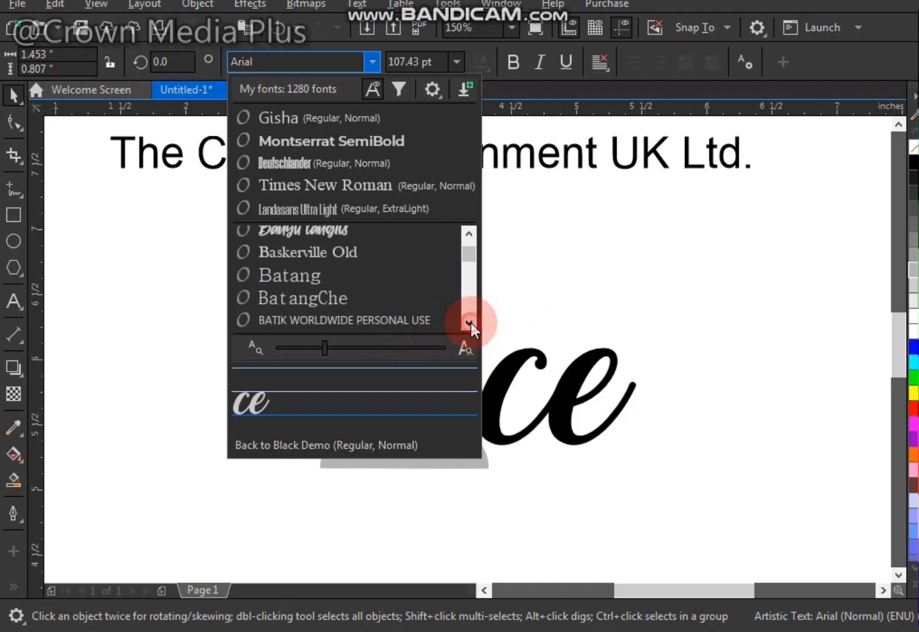
click(470, 323)
click(470, 323)
click(470, 323)
click(470, 323)
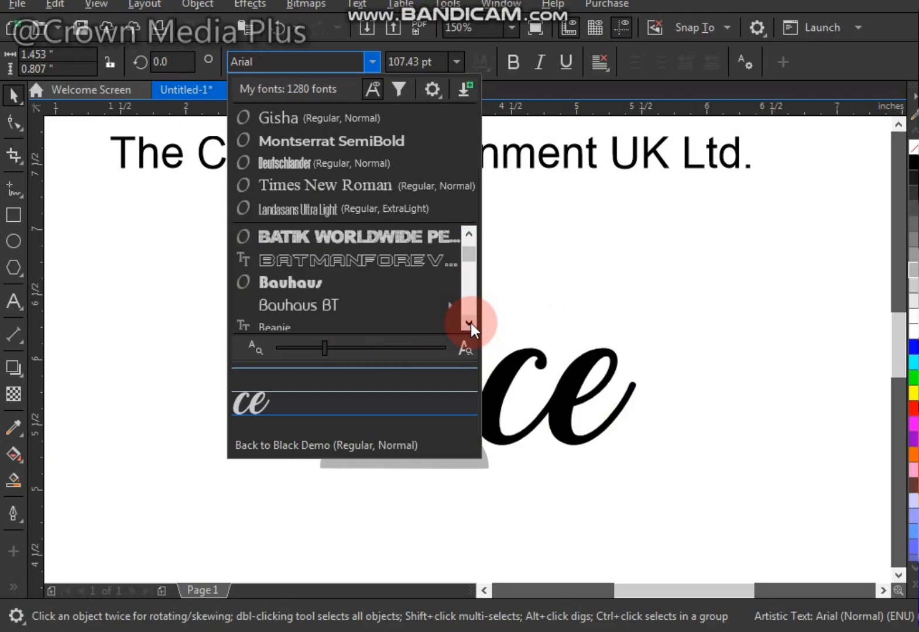
click(403, 282)
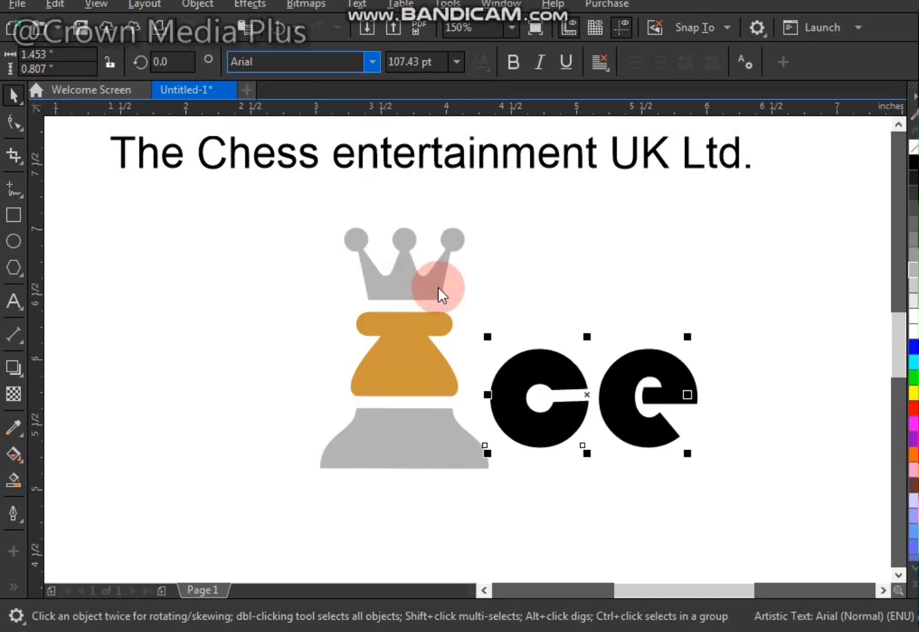
- Break the "ce" text into separate letters and place the c over the chess piece's lower part, enlarged to about 118 pt
drag(606, 386, 530, 261)
key(ctrl+k)
drag(560, 303, 516, 348)
drag(471, 375, 467, 370)
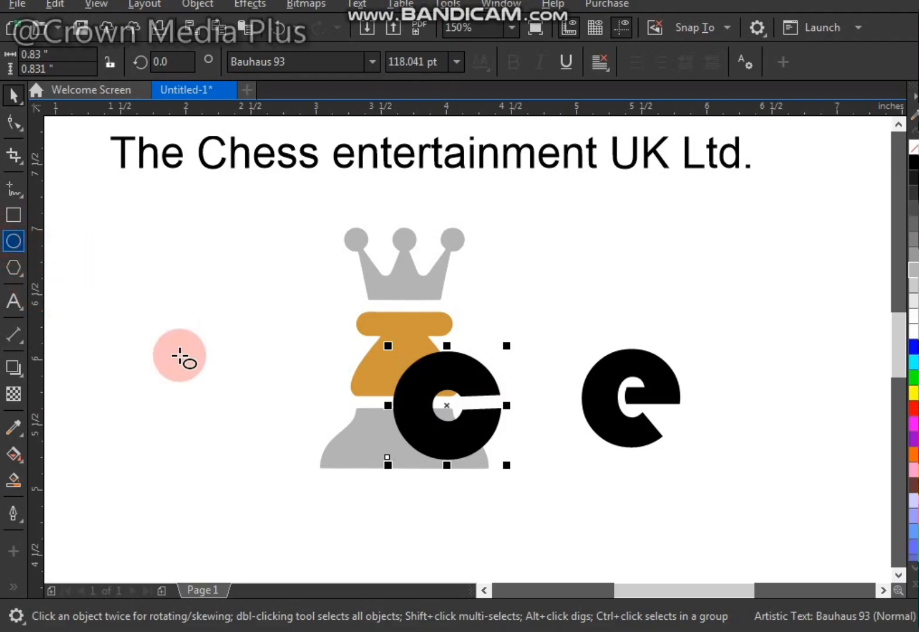
- Draw a grey-filled circle and place it over the letter c, resized to about 0.97 inch in diameter
click(304, 471)
drag(314, 482, 148, 317)
key(space)
drag(259, 406, 477, 387)
drag(546, 327, 532, 342)
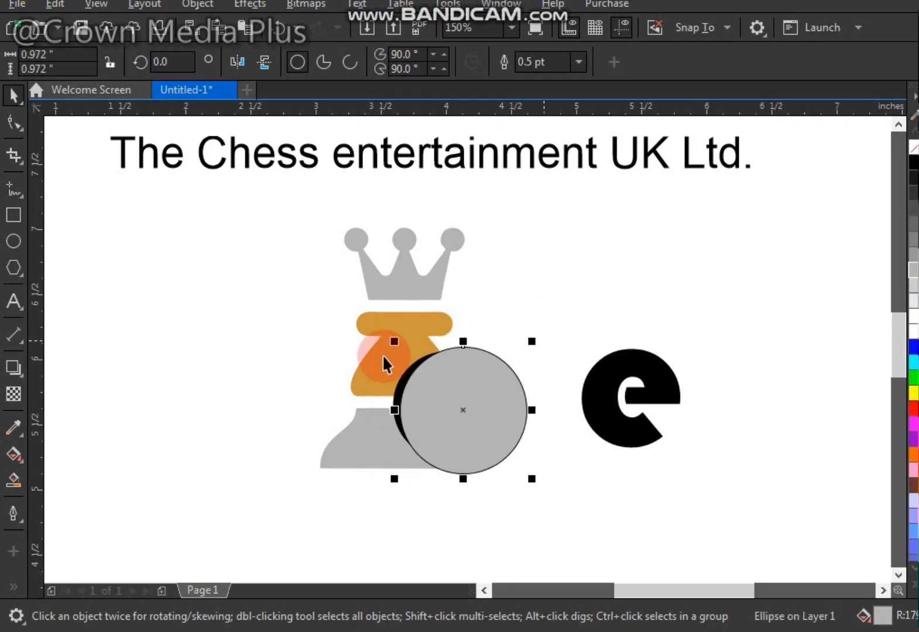
- Bring the letters c and e in front of the grey circle and centre the circle behind the c
drag(365, 333, 707, 468)
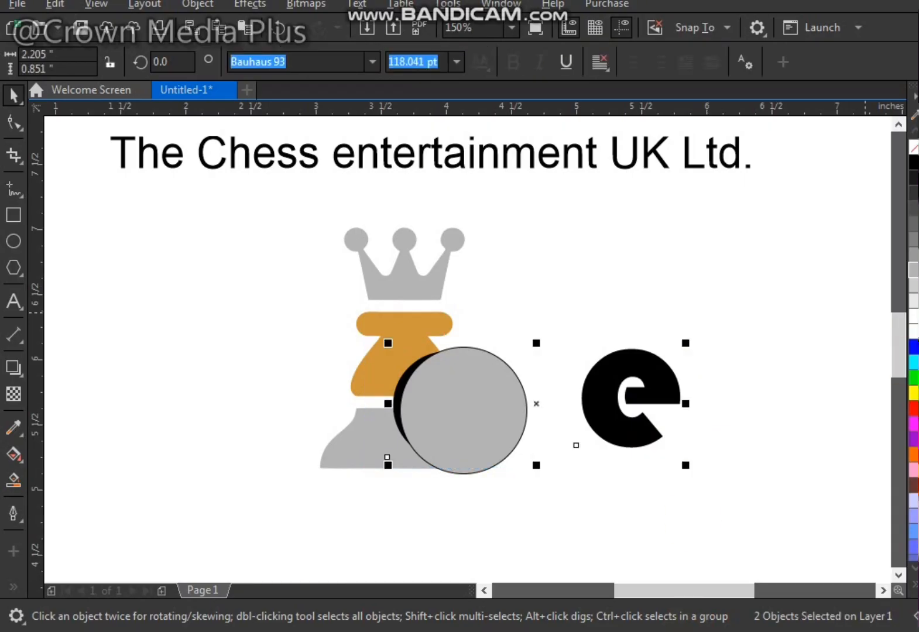
key(ctrl+Page_Down)
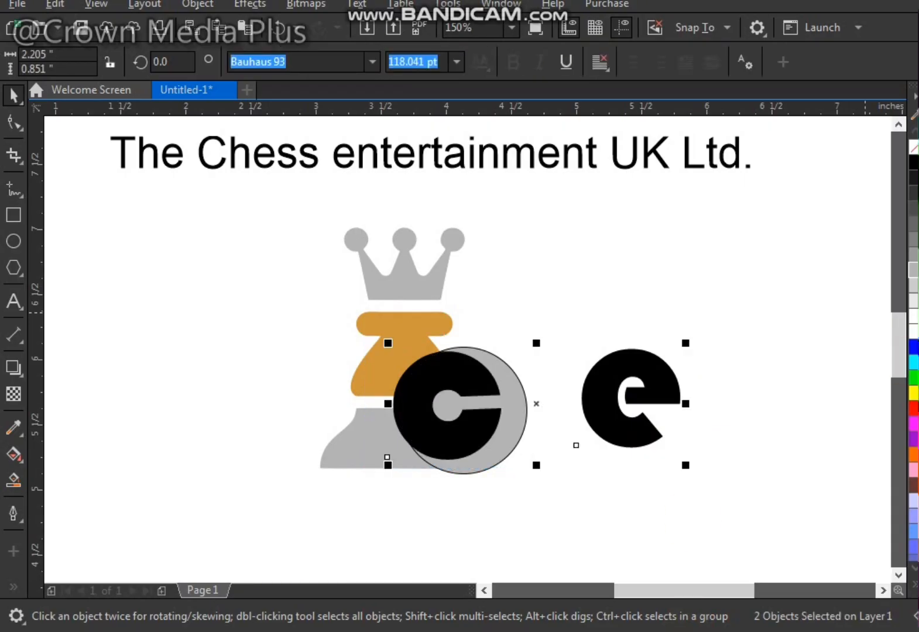
key(Escape)
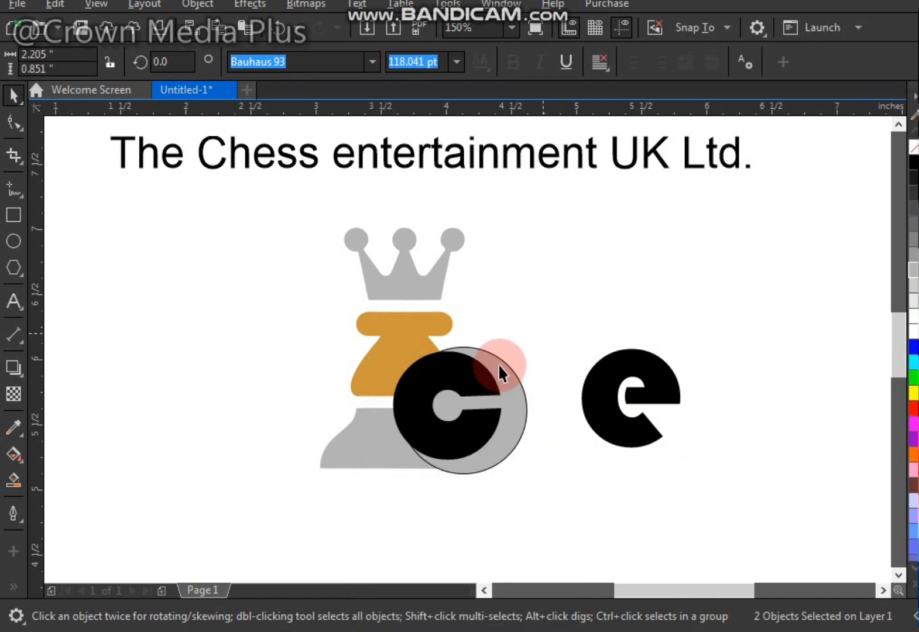
click(492, 361)
drag(484, 359, 469, 373)
click(534, 331)
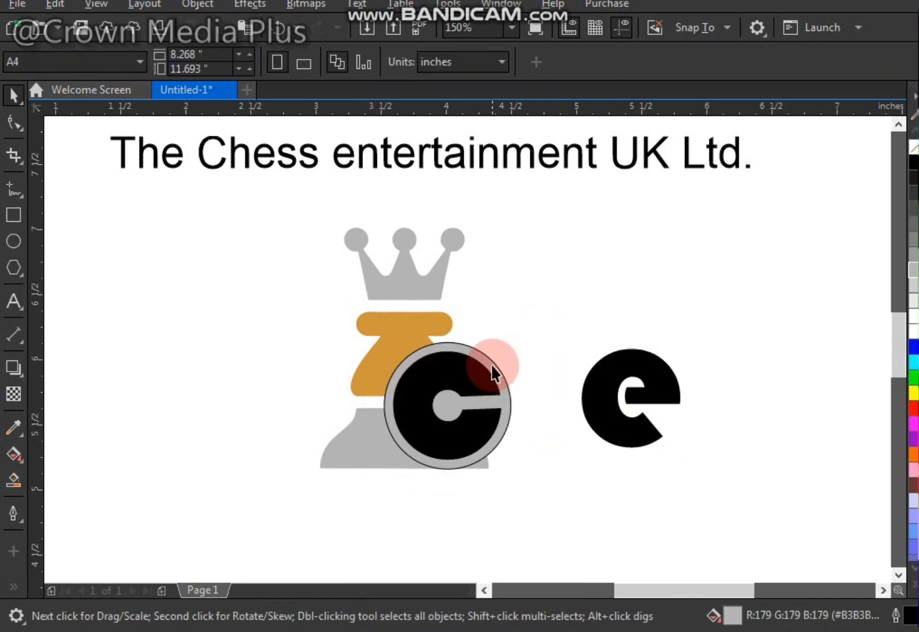
- Enlarge the circle to about 1.06 inches in diameter and align the letter c to its centre horizontally and vertically
click(494, 361)
drag(521, 479, 532, 504)
click(468, 381)
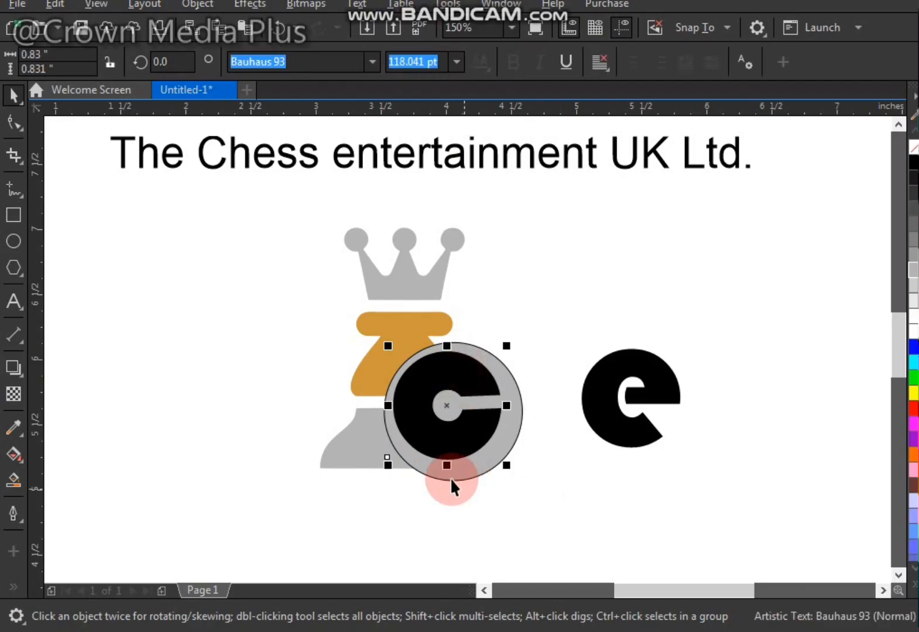
shift+click(460, 474)
key(c)
key(e)
key(Escape)
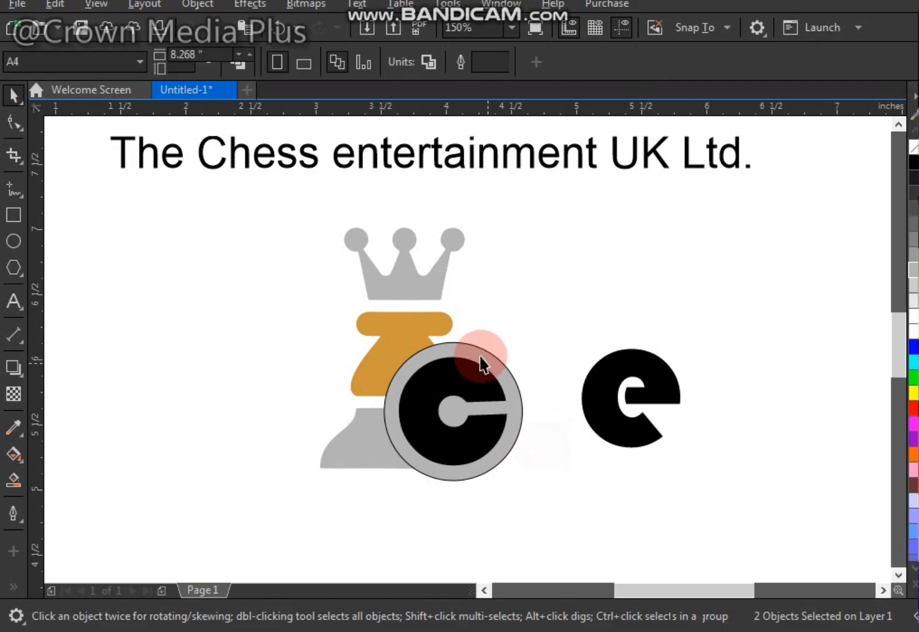
- Fill the circle behind the letter c with white
click(484, 353)
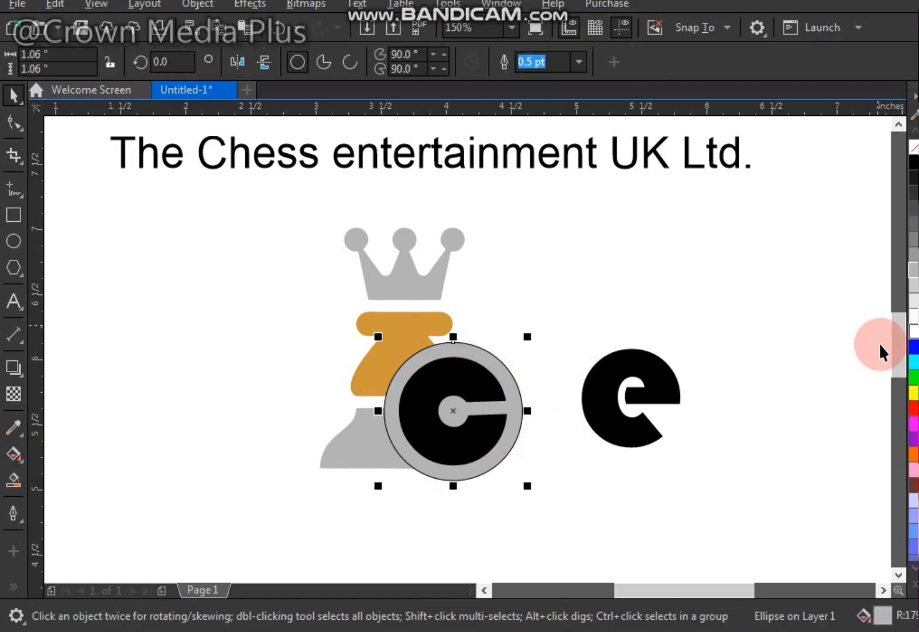
click(913, 335)
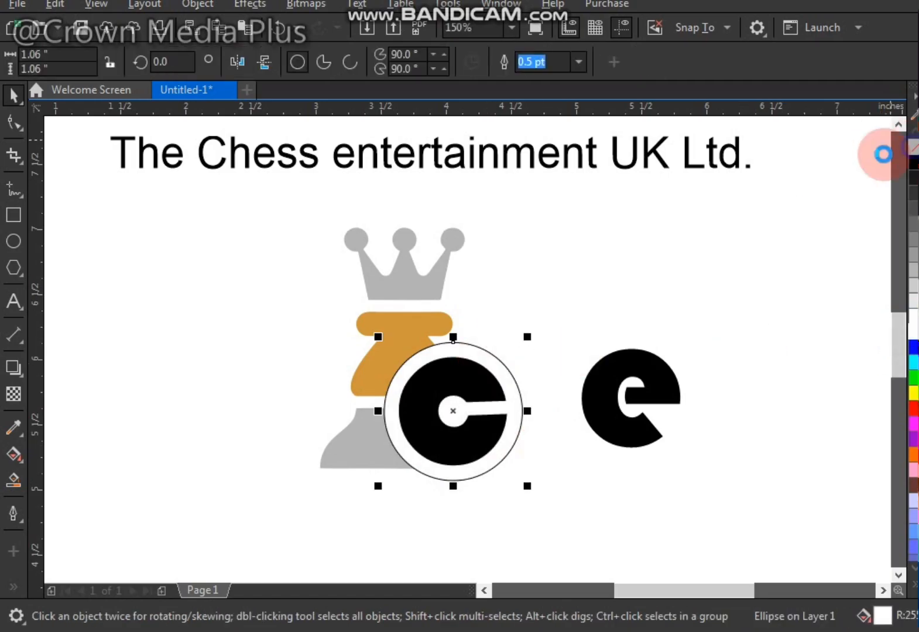
- Remove the outline of the white circle behind the letter c and trim the orange body of the chess piece with it
drag(883, 153, 477, 354)
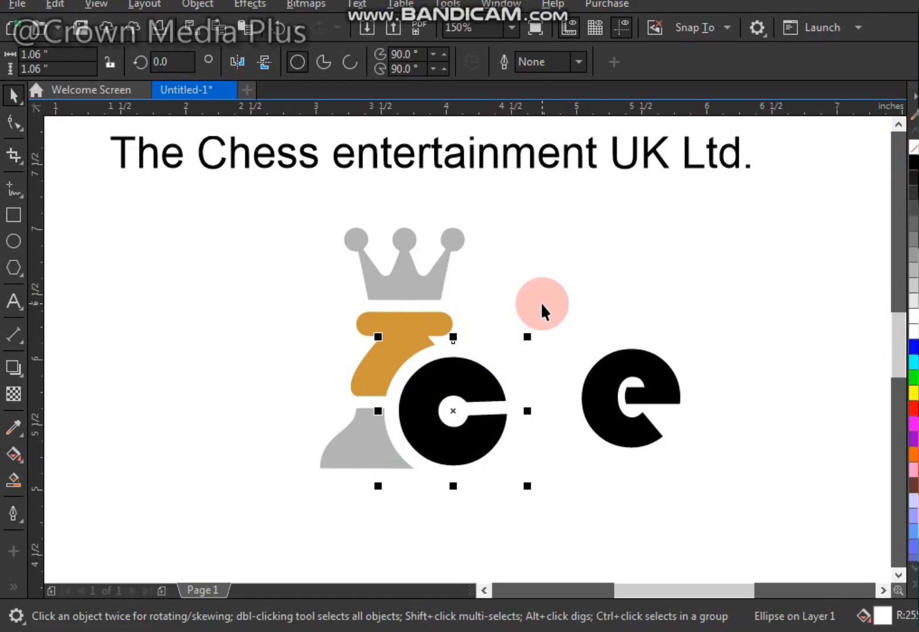
drag(466, 350, 521, 358)
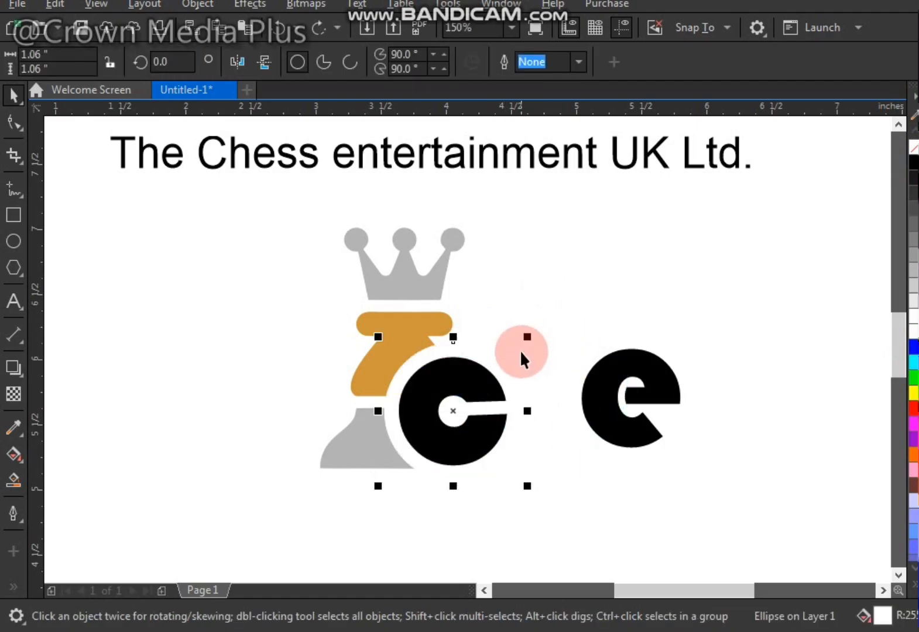
shift+click(413, 334)
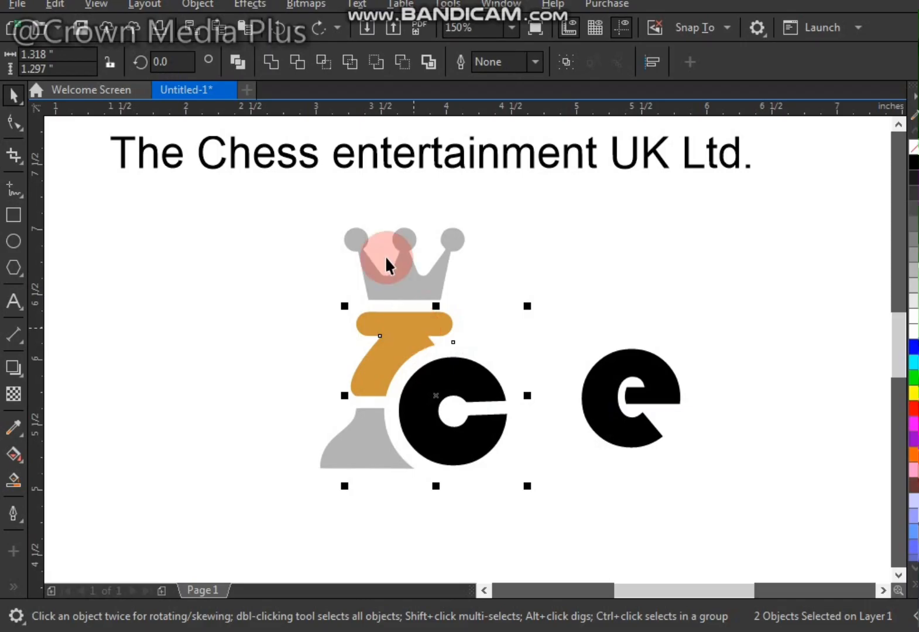
click(296, 62)
click(525, 293)
- Fill the white circle behind the letter c with grey (#808080)
click(436, 359)
click(443, 352)
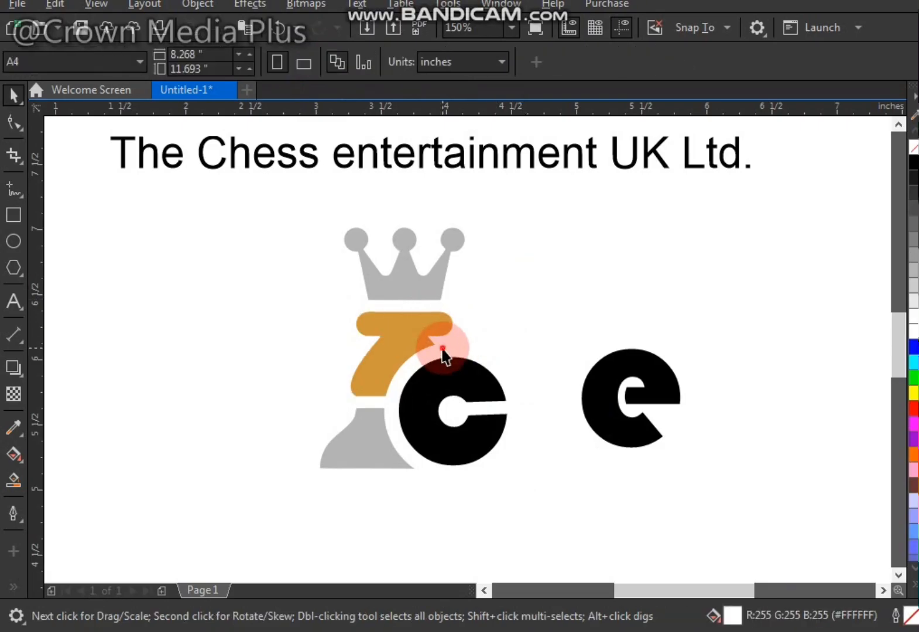
click(446, 341)
drag(914, 253, 665, 299)
key(ctrl+z)
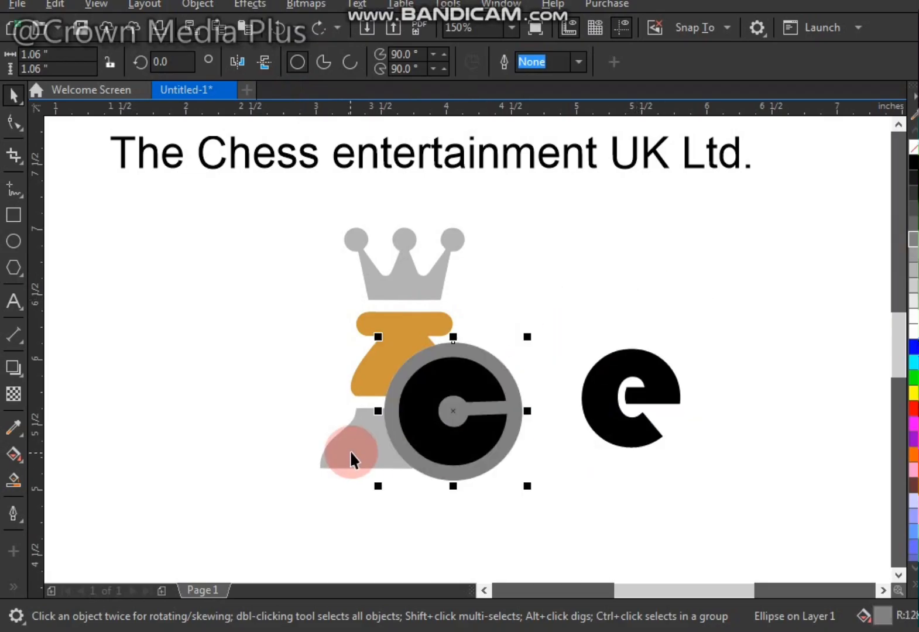
- Trim the light grey base of the chess piece with the circle and delete the circle
shift+click(350, 450)
click(295, 62)
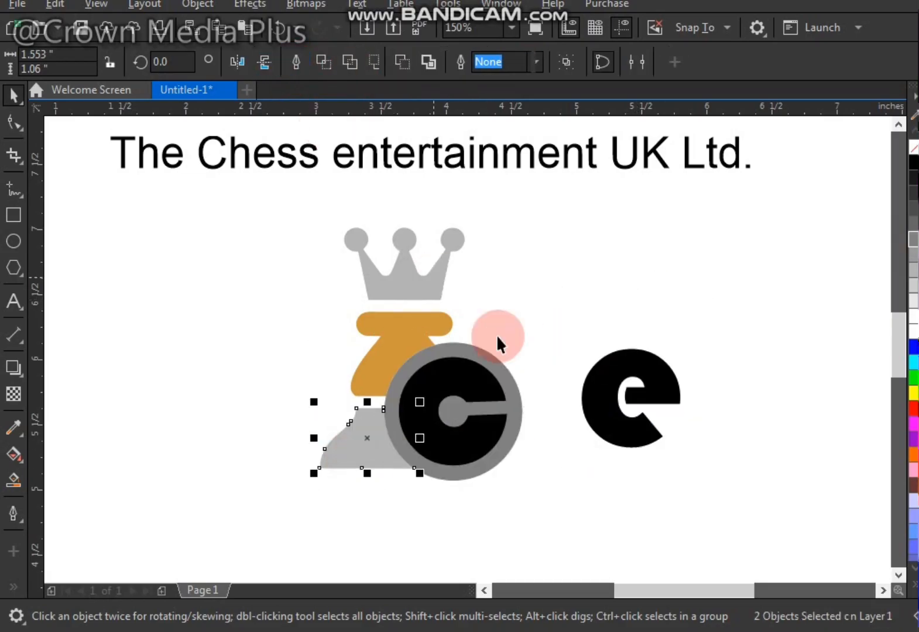
drag(478, 364, 588, 253)
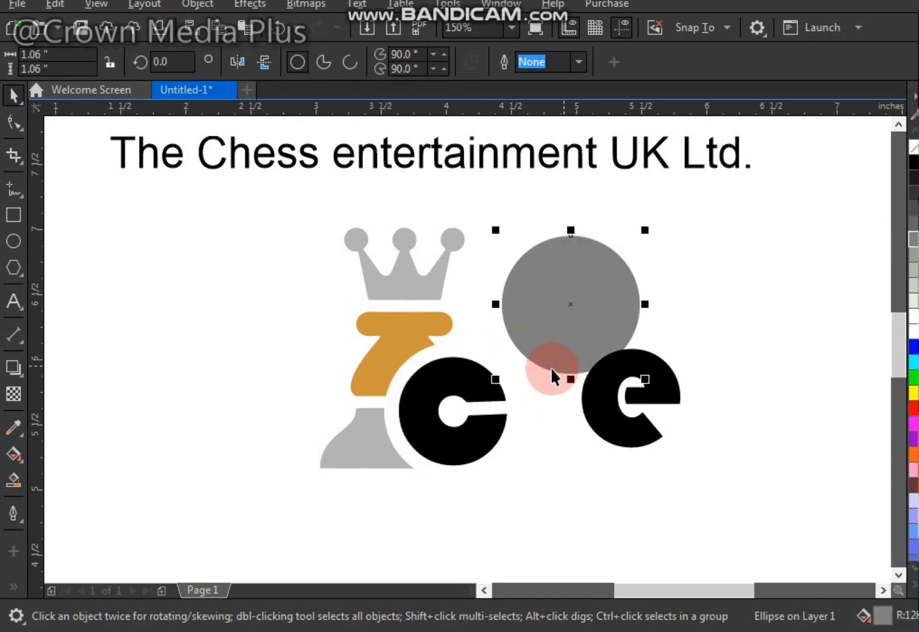
key(Delete)
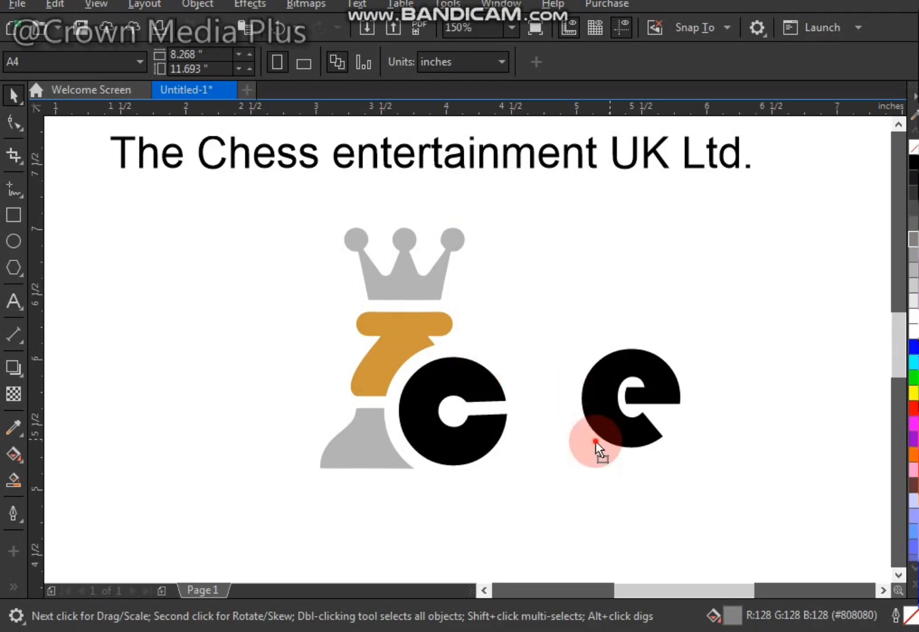
- Move the letter e down beside the letter c, leaving only a narrow gap between them
drag(596, 441, 542, 459)
click(468, 447)
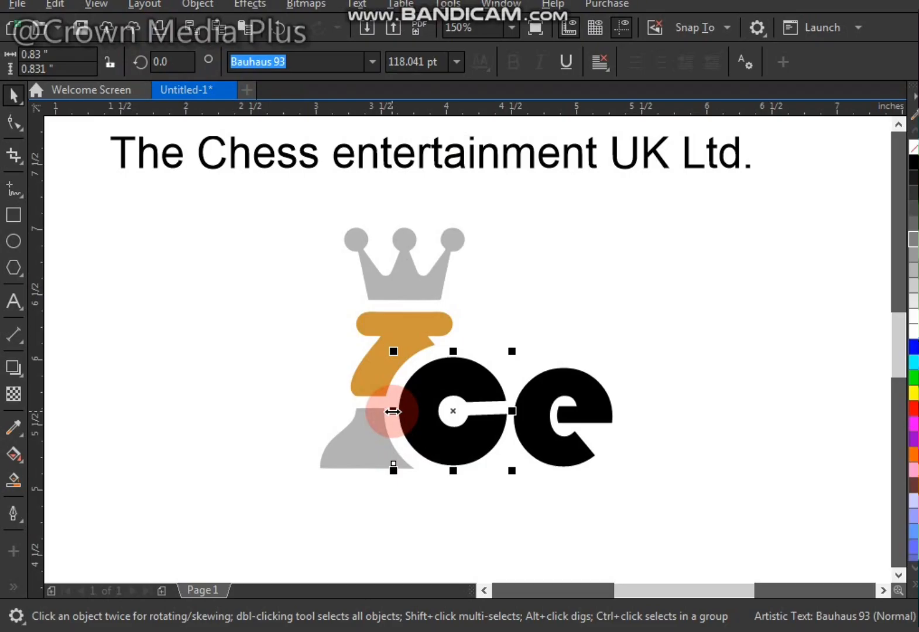
drag(393, 411, 600, 38)
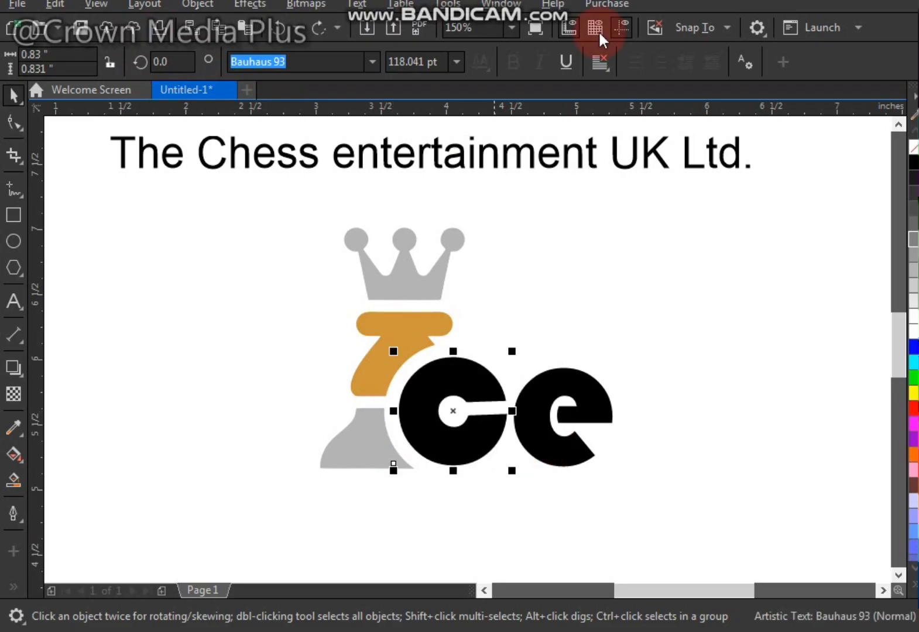
click(460, 358)
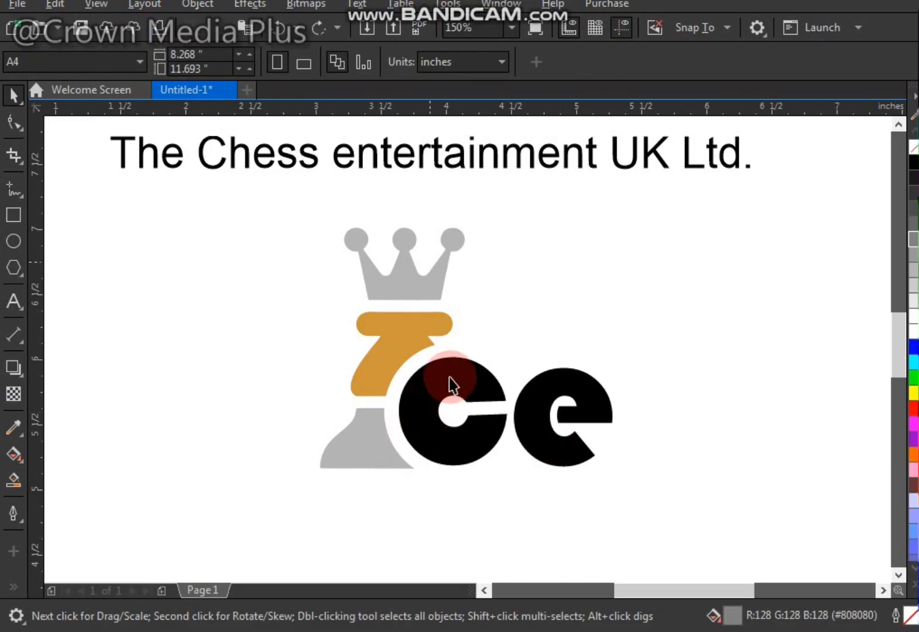
- Flip the letter c horizontally in place so it opens toward the chess piece, and move the letter e until it joins the c
click(455, 377)
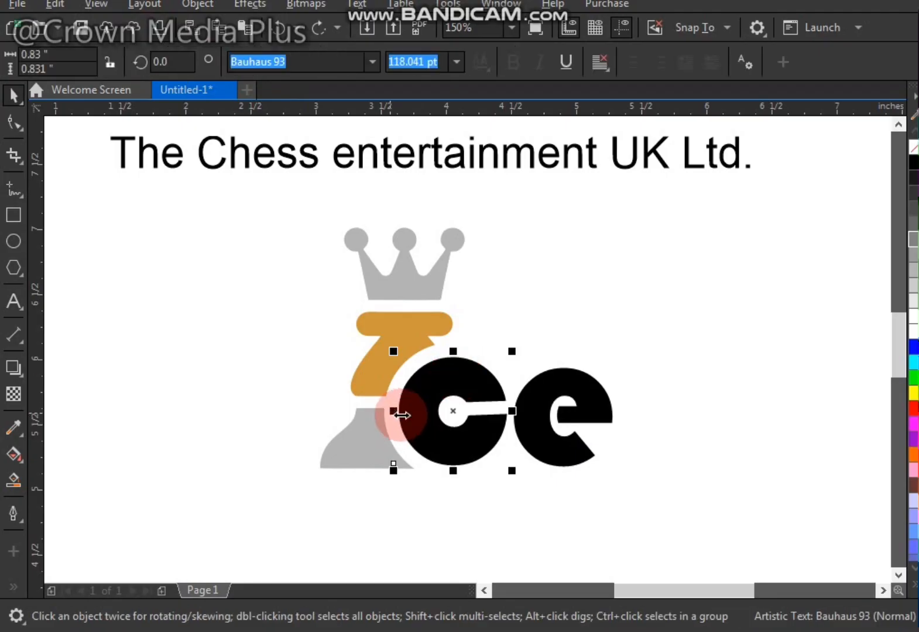
drag(460, 436, 292, 423)
drag(343, 375, 451, 386)
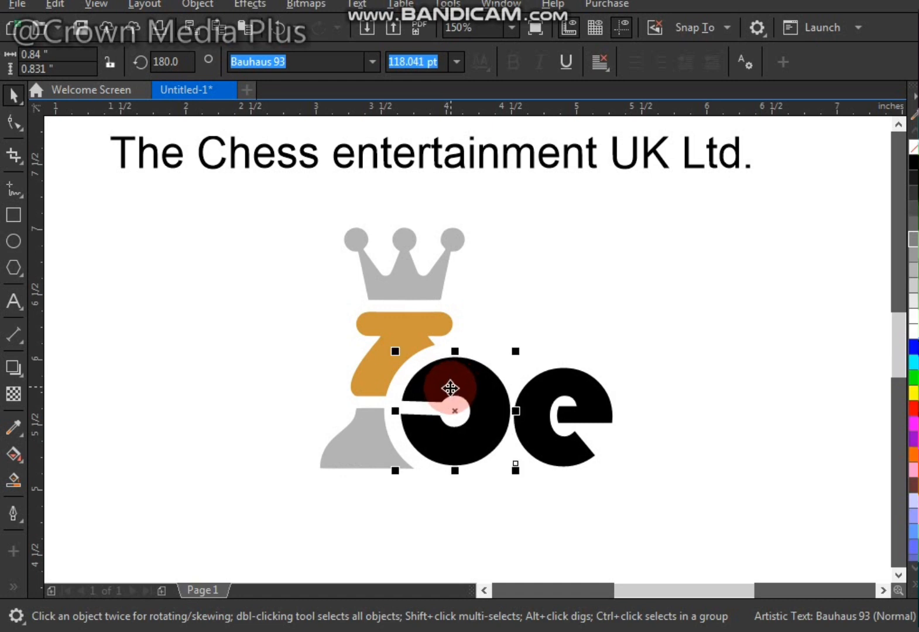
mouse_move(539, 447)
mouse_down()
mouse_move(517, 443)
mouse_move(532, 457)
mouse_move(530, 449)
mouse_up()
click(631, 390)
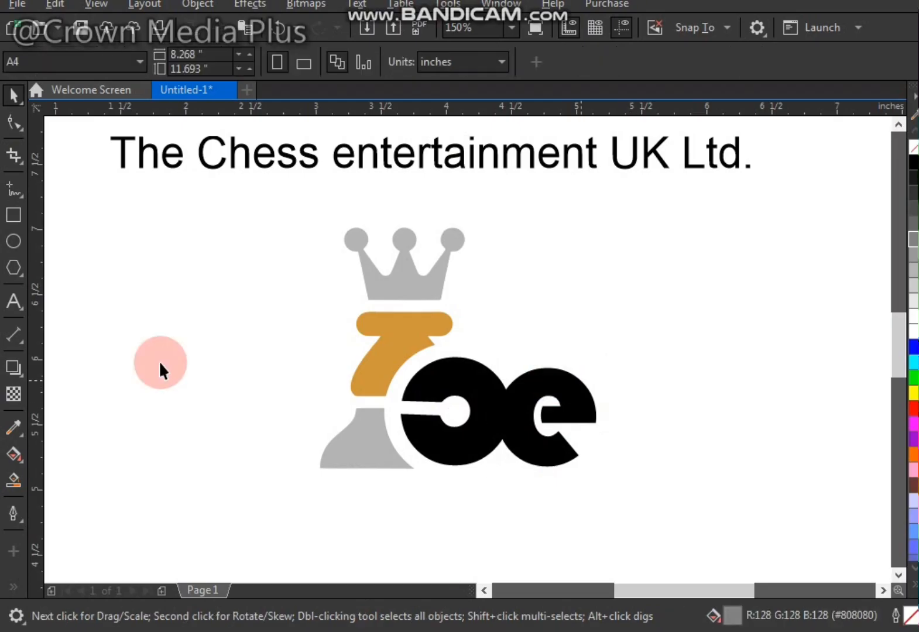
- Draw a square about 0.146 inch wide, fill it with black, and place it above the junction of the letters c and e
click(13, 215)
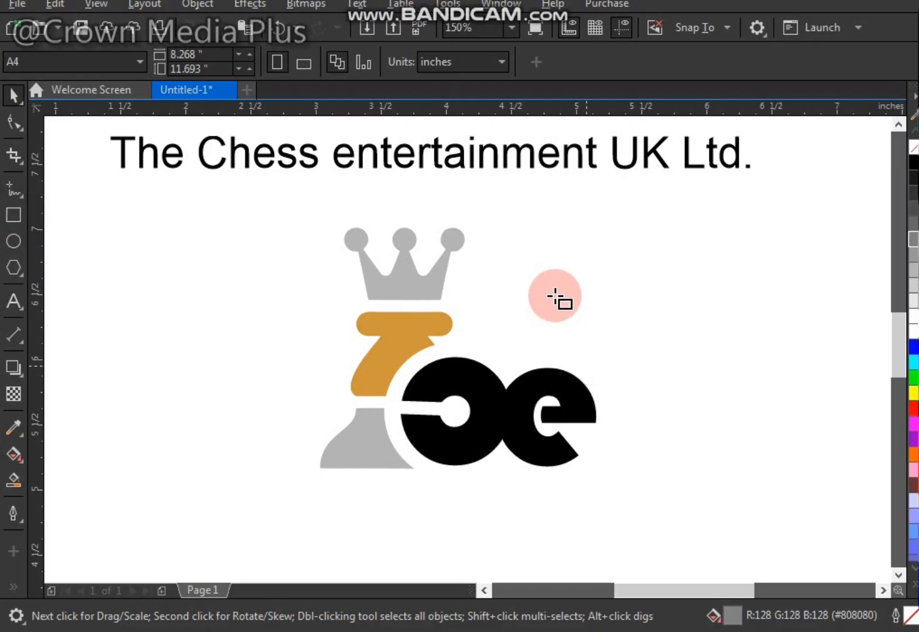
drag(556, 298, 568, 317)
key(space)
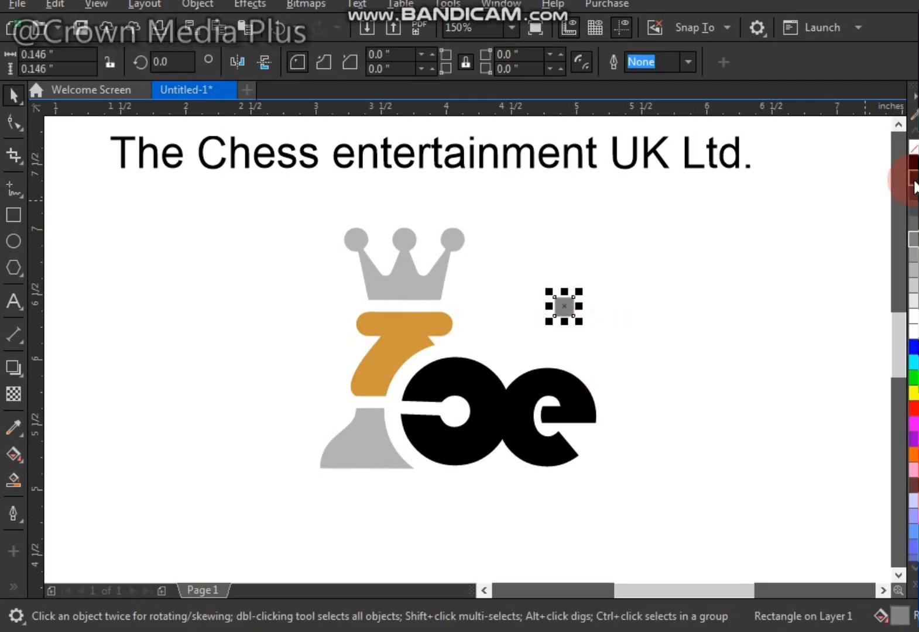
click(912, 164)
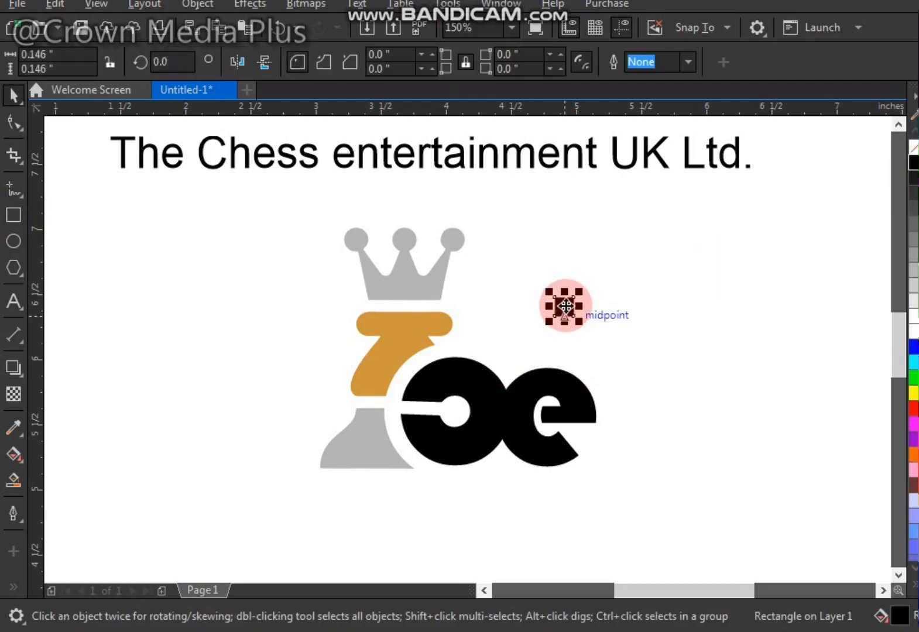
drag(518, 337, 514, 330)
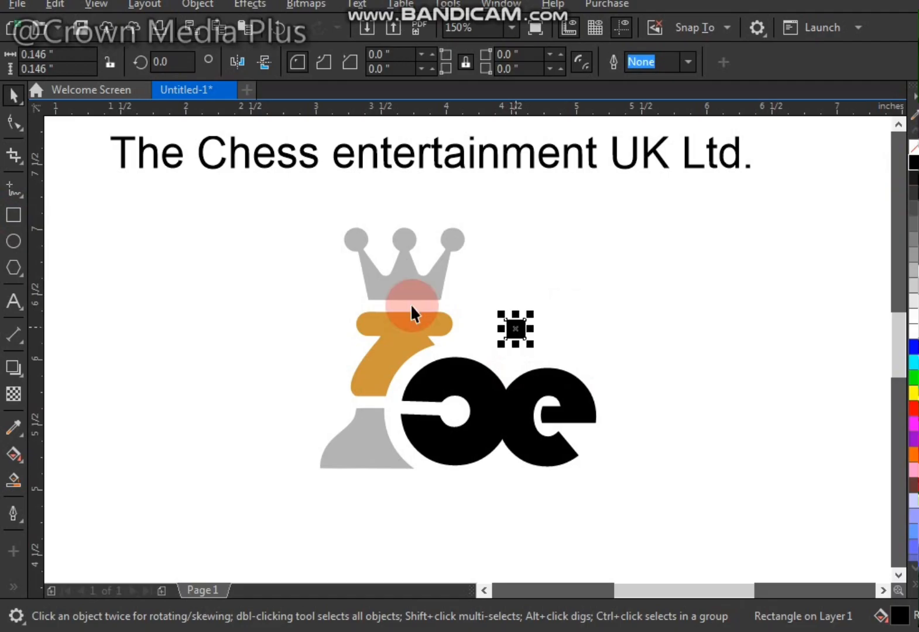
- Fill the crown and the base of the chess piece with 70% Black
click(413, 259)
shift+click(341, 460)
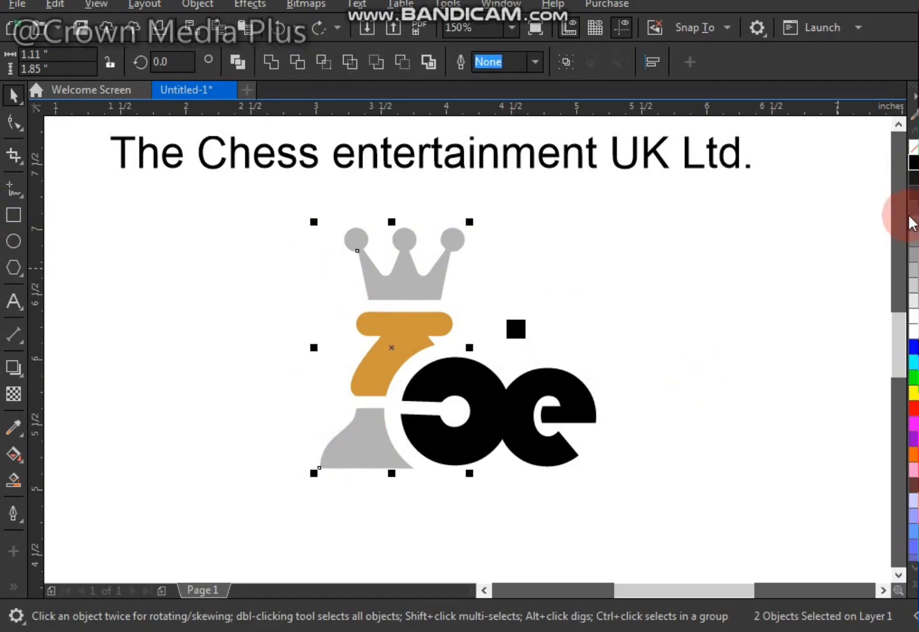
click(915, 215)
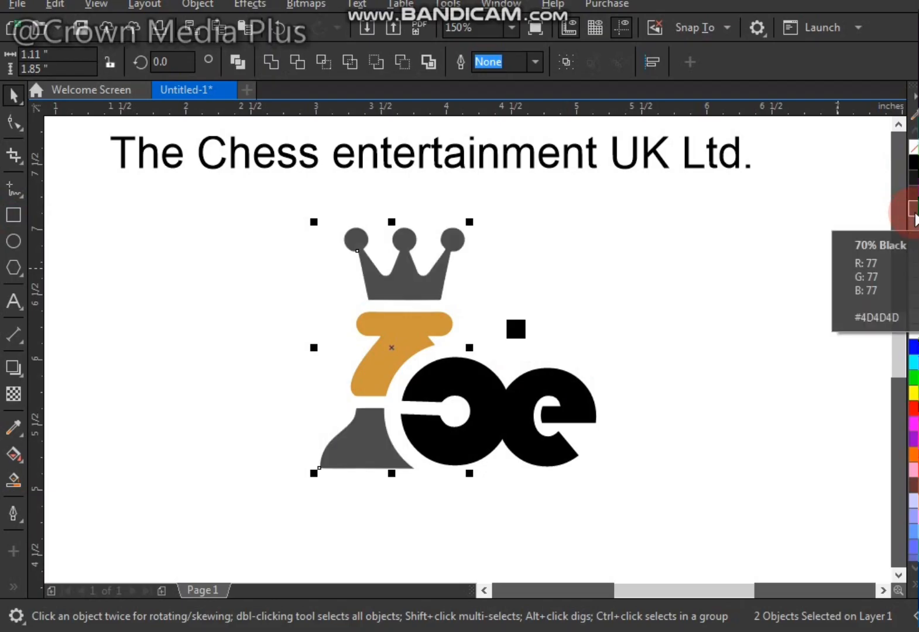
click(697, 270)
- Shrink the black square to about 0.097 inch and duplicate it into an evenly spaced horizontal row of four above the e
click(516, 330)
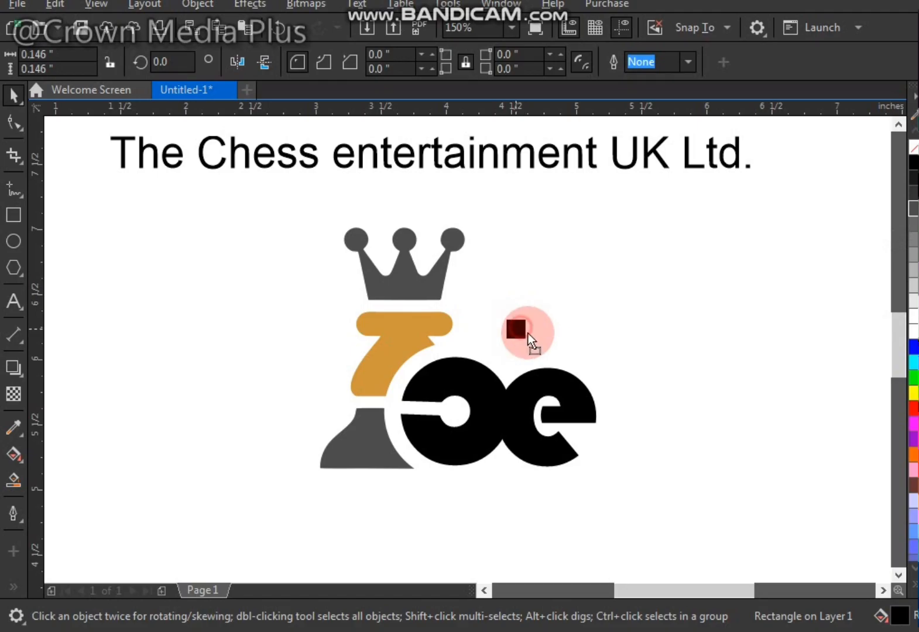
drag(528, 338, 564, 345)
scroll(576, 325, up, 1)
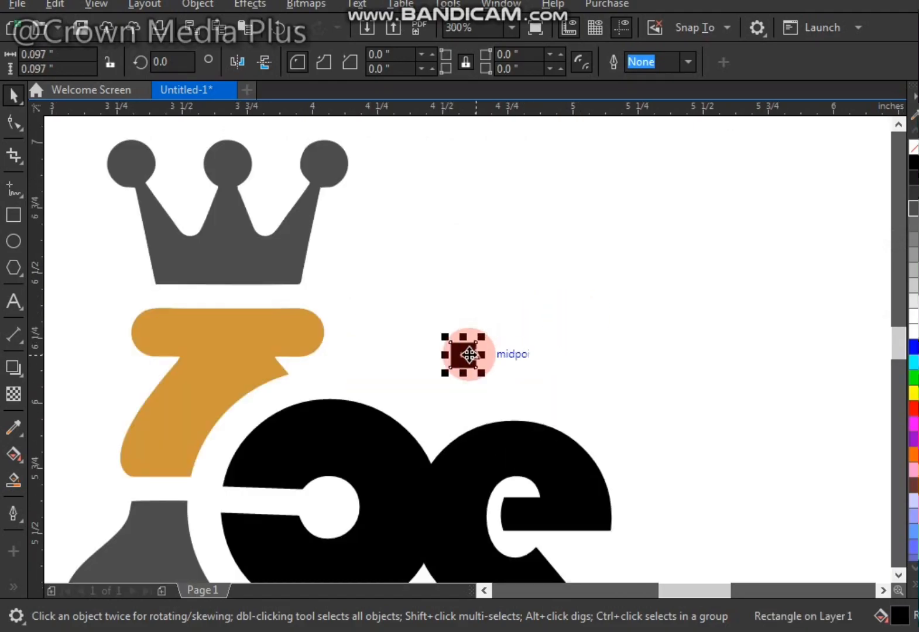
drag(473, 363, 506, 380)
key(ctrl+r)
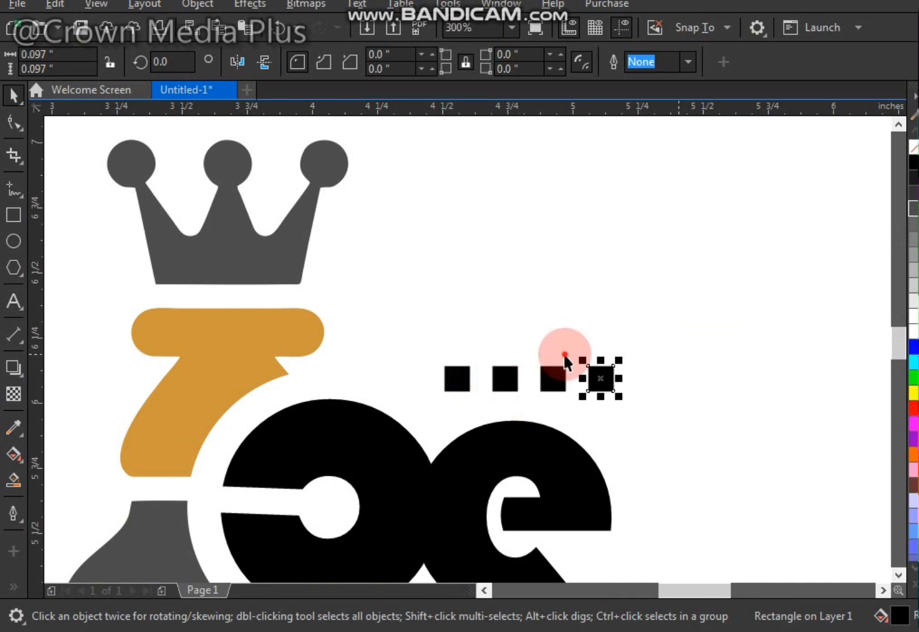
- Copy the row of four squares diagonally upward, each copy offset by one square, to form a four-row checkered pattern
drag(709, 324, 353, 418)
drag(598, 382, 576, 352)
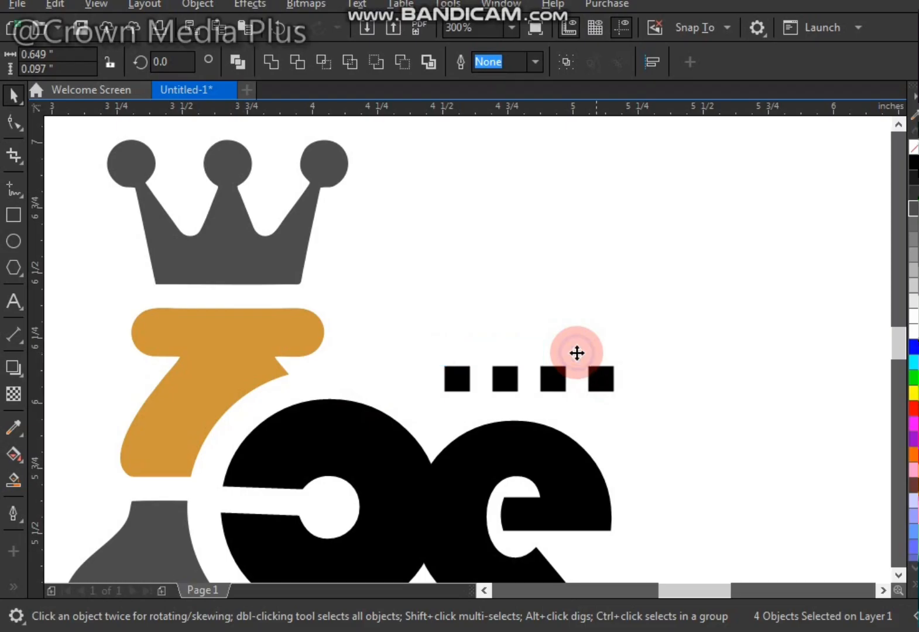
key(ctrl+r)
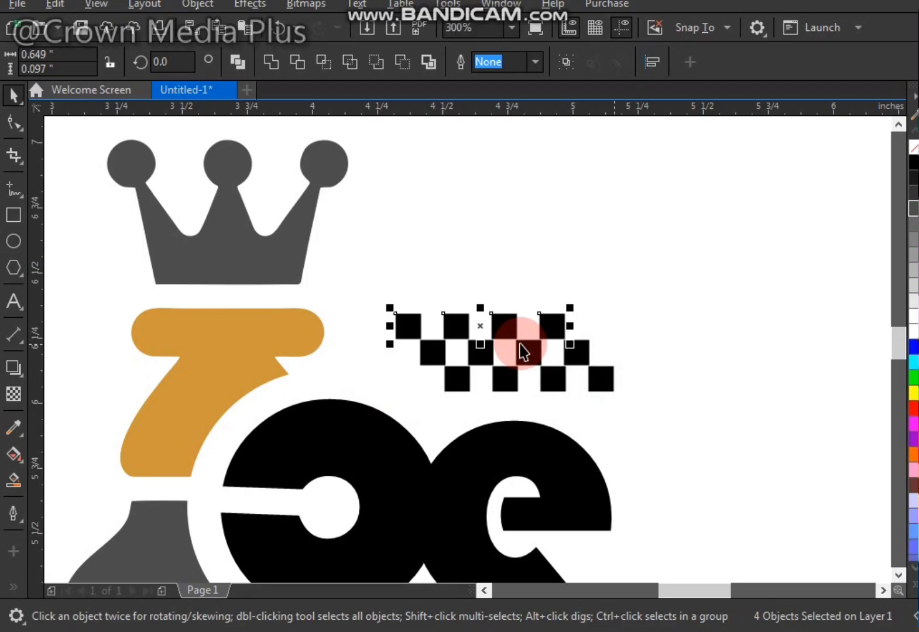
key(ctrl+r)
click(595, 303)
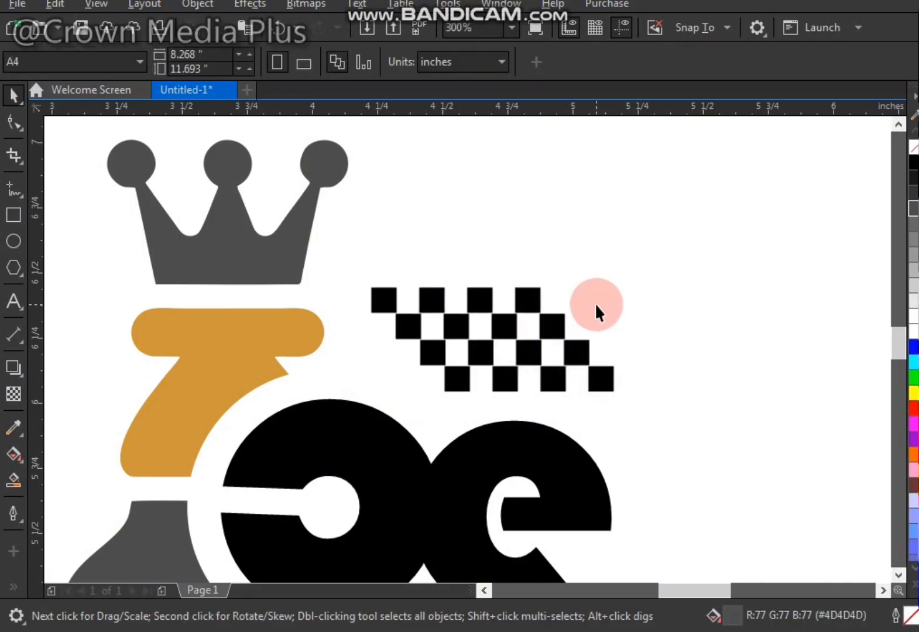
- Group the 16 squares and position the checkered group just above the letter e
scroll(594, 304, down, 2)
drag(466, 274, 644, 363)
key(ctrl+g)
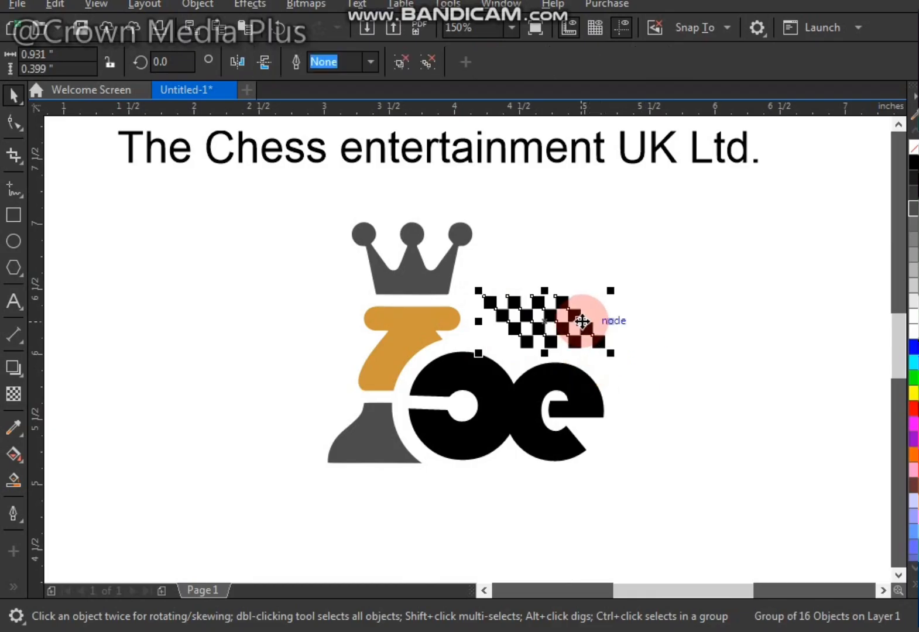
drag(584, 342, 579, 347)
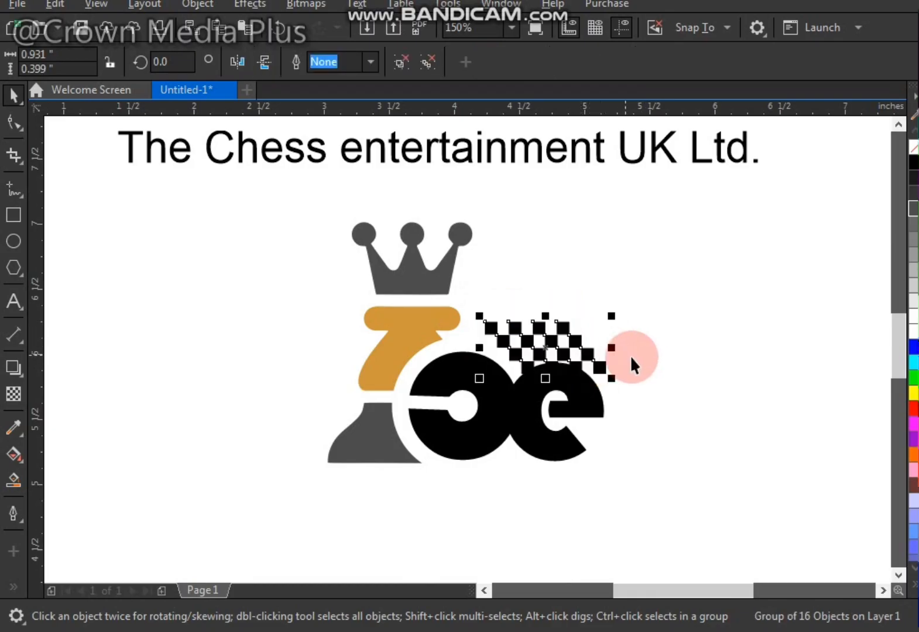
key(z)
drag(683, 266, 279, 538)
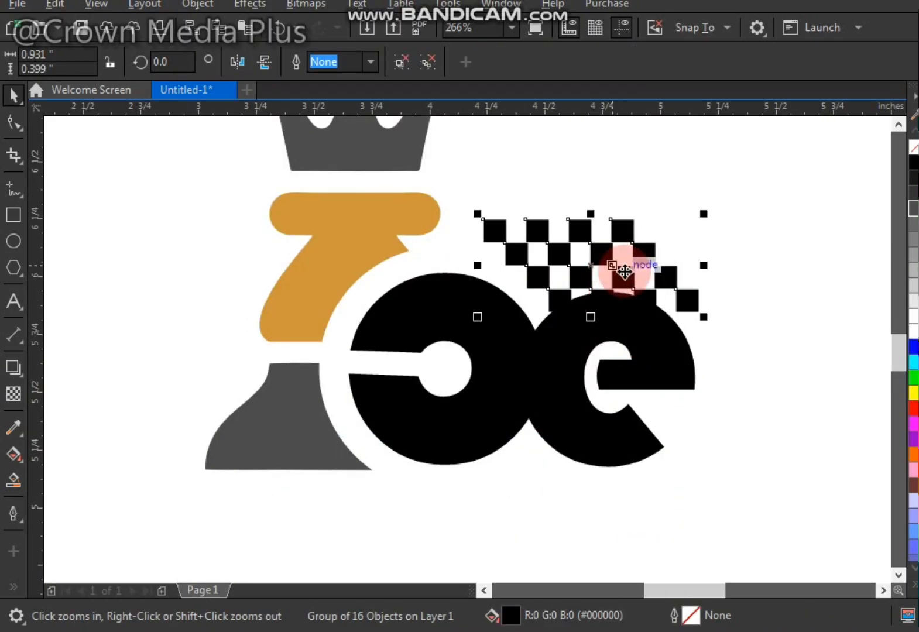
drag(619, 230, 641, 266)
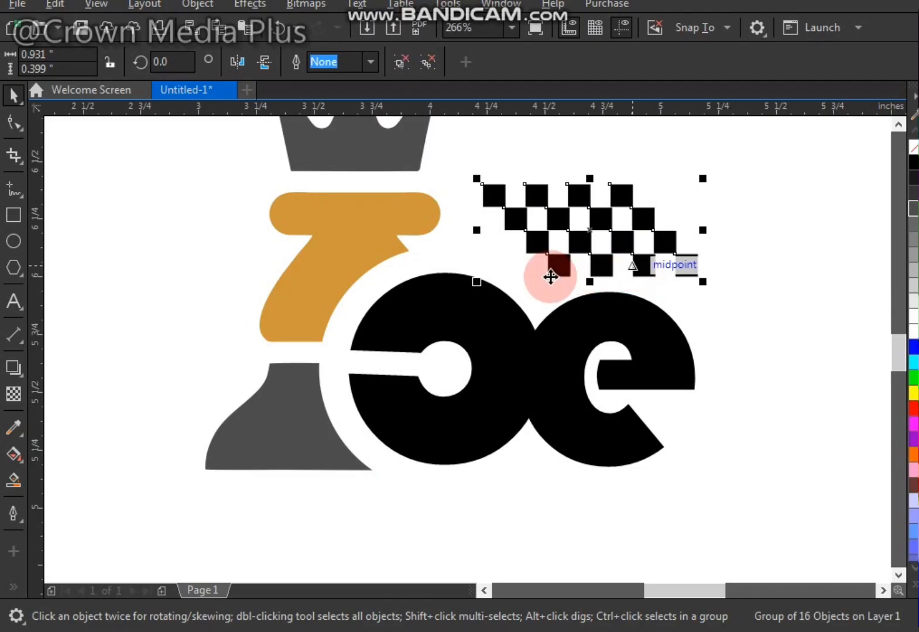
- Ungroup the checkered pattern and copy its lowest row of four squares down onto the upper edge of the letter e
click(426, 62)
click(720, 247)
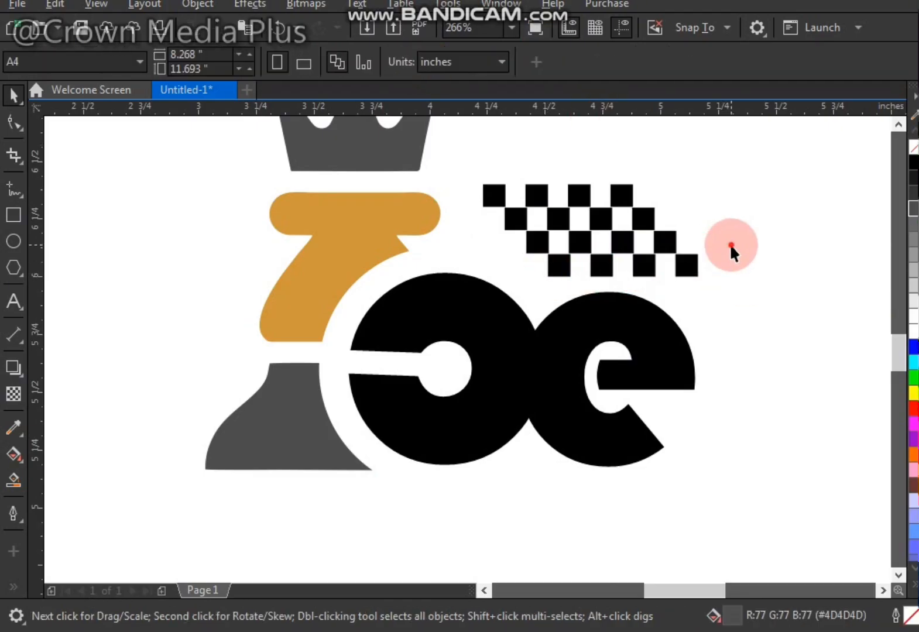
drag(729, 245, 530, 287)
drag(594, 260, 598, 296)
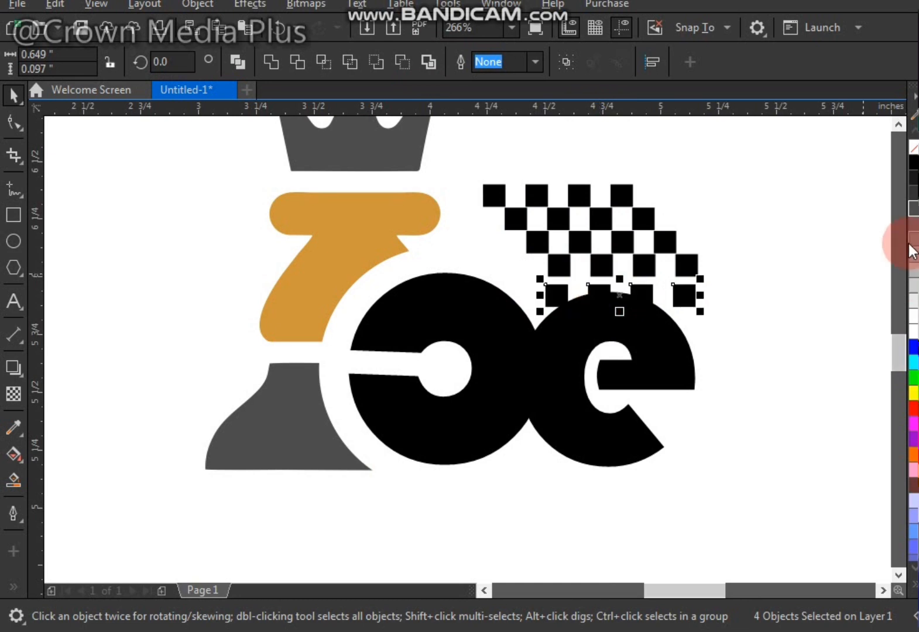
- Fill the copied row of squares over the letter e with medium grey and group its four squares
click(905, 249)
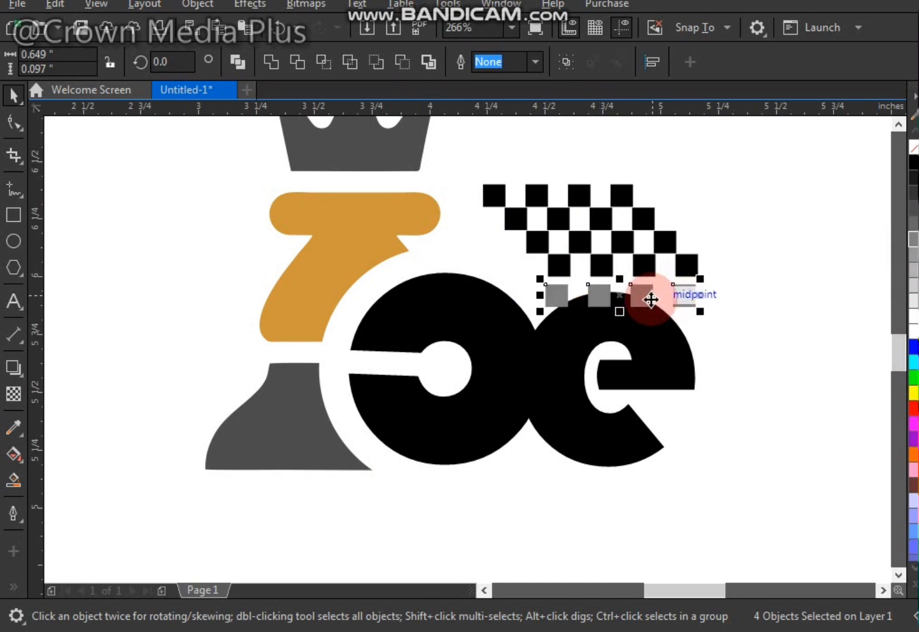
key(ctrl+g)
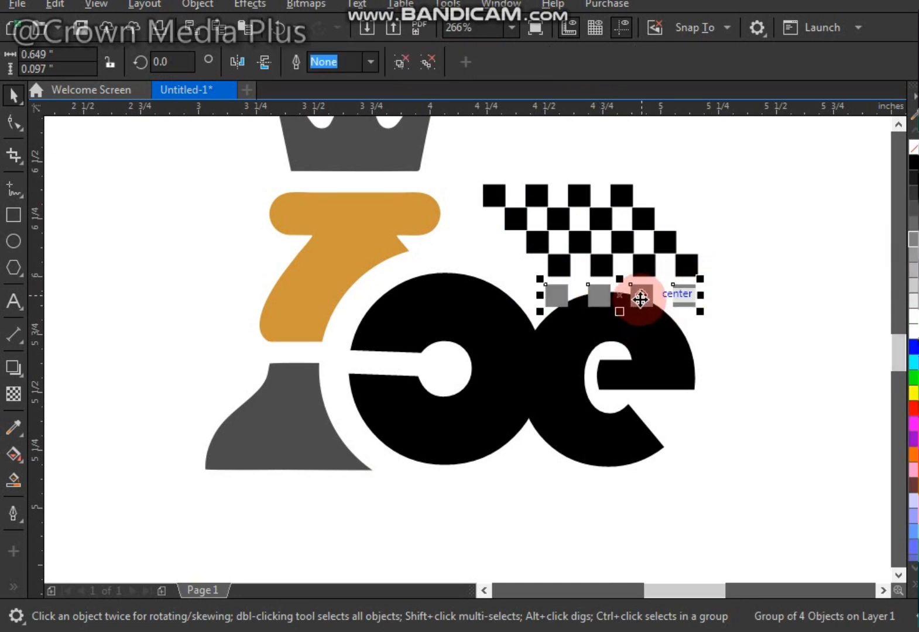
mouse_move(640, 299)
mouse_down()
mouse_move(646, 314)
mouse_move(638, 299)
mouse_up()
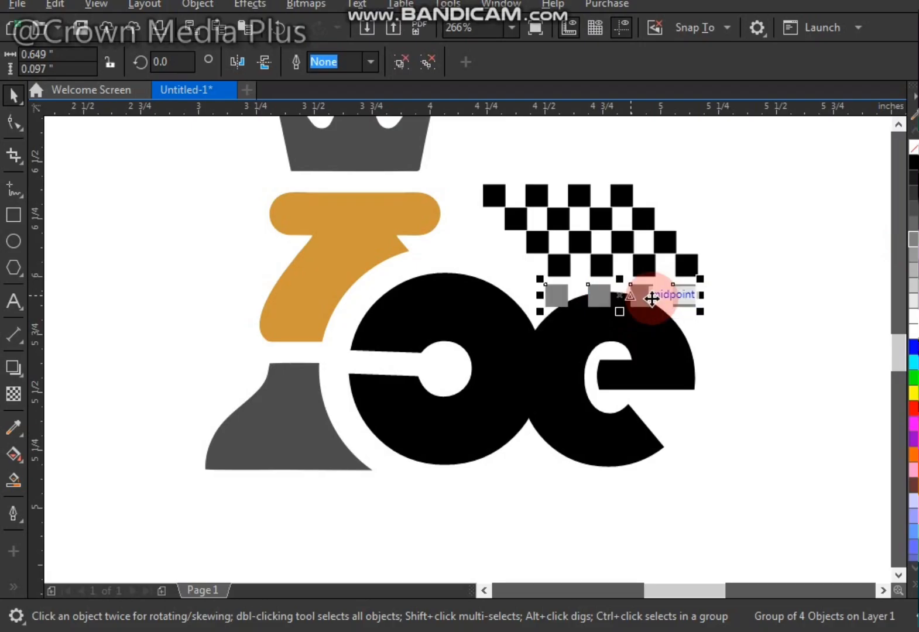
- Group the black checkered squares and scale them down, then repeat the reduction on the grey row and move it beside the letter e
drag(459, 150, 738, 283)
key(ctrl+g)
drag(707, 176, 734, 272)
click(593, 301)
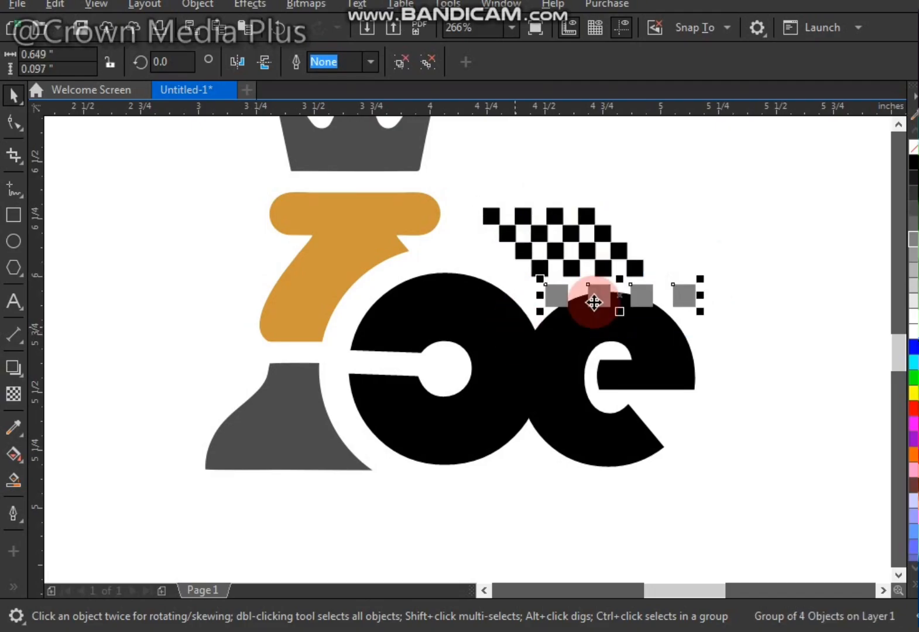
key(ctrl+r)
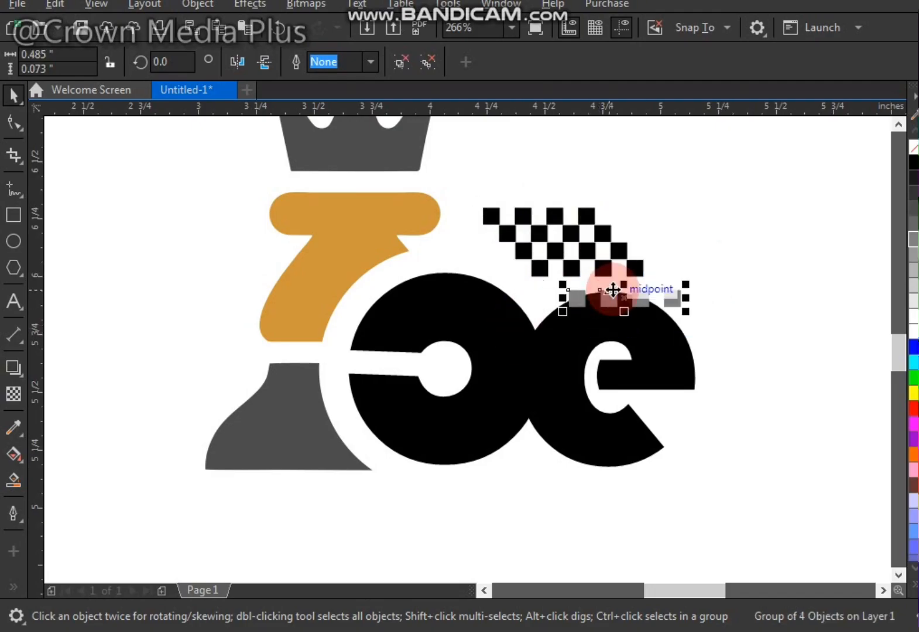
drag(613, 289, 776, 289)
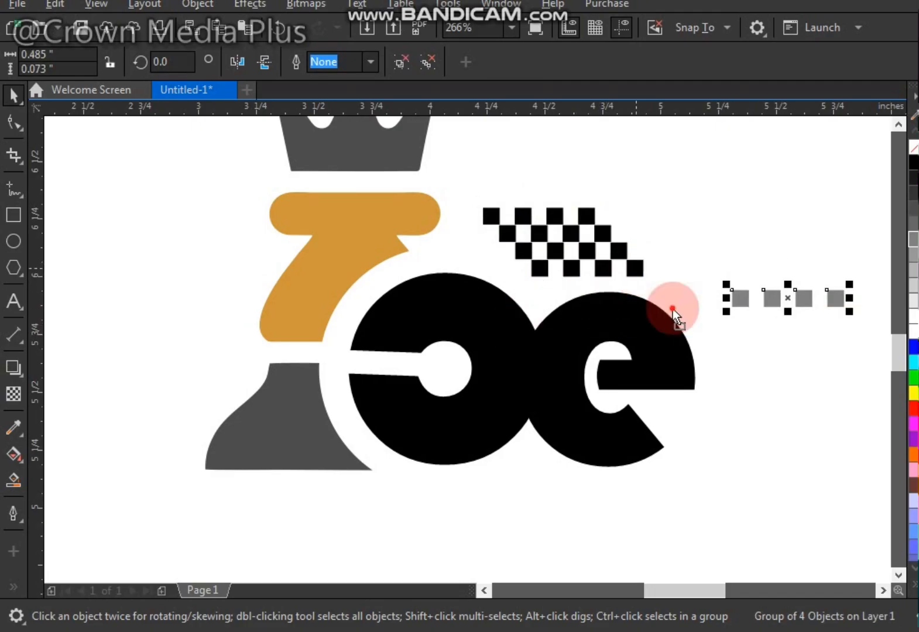
- Move the checkered group onto the upper edge of the letter e, fill it with medium grey and ungroup it
drag(673, 308, 665, 319)
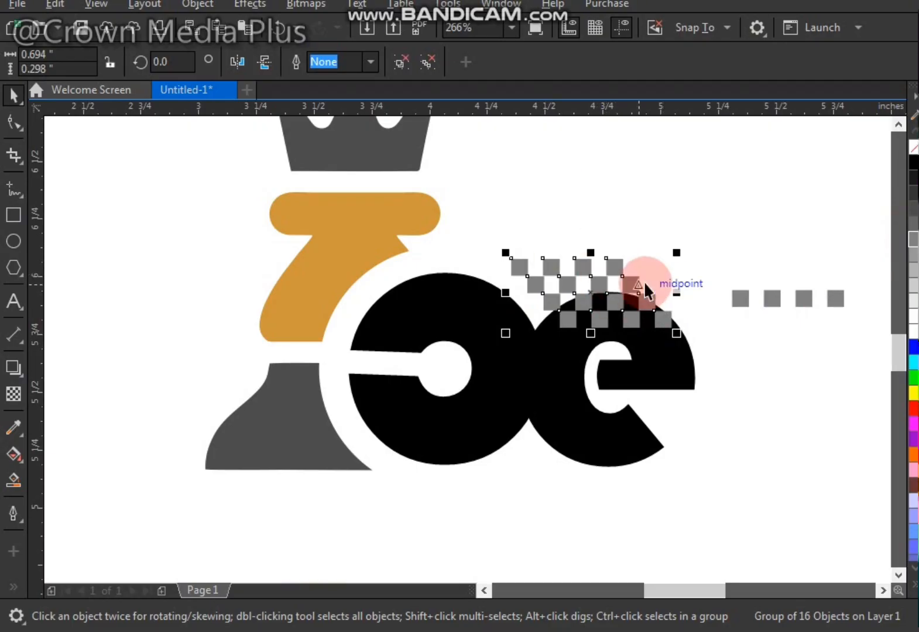
click(711, 246)
click(669, 324)
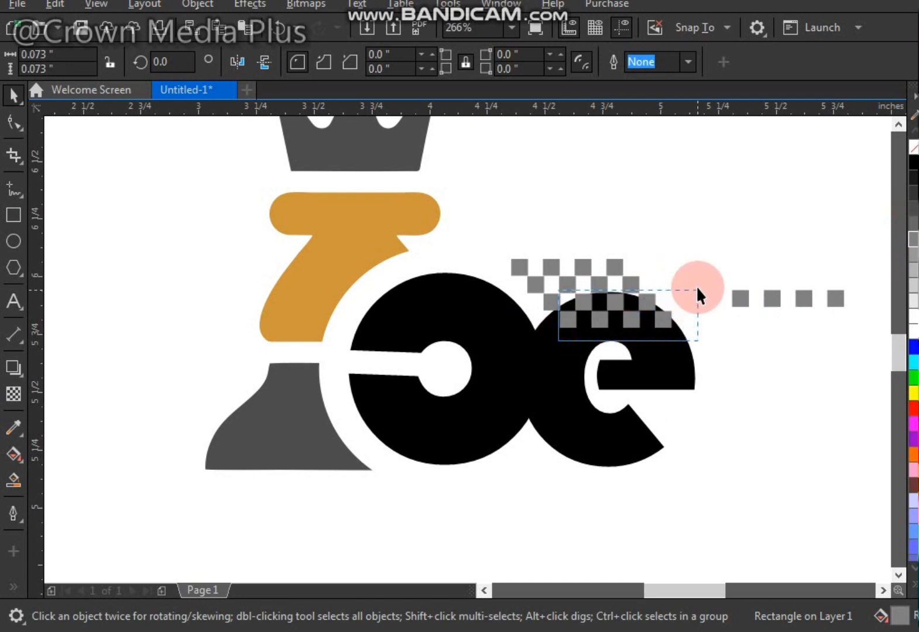
- Select the seven grey squares overlapping the upper part of the letter e and weld them into one shape
drag(696, 285, 782, 380)
key(ctrl+z)
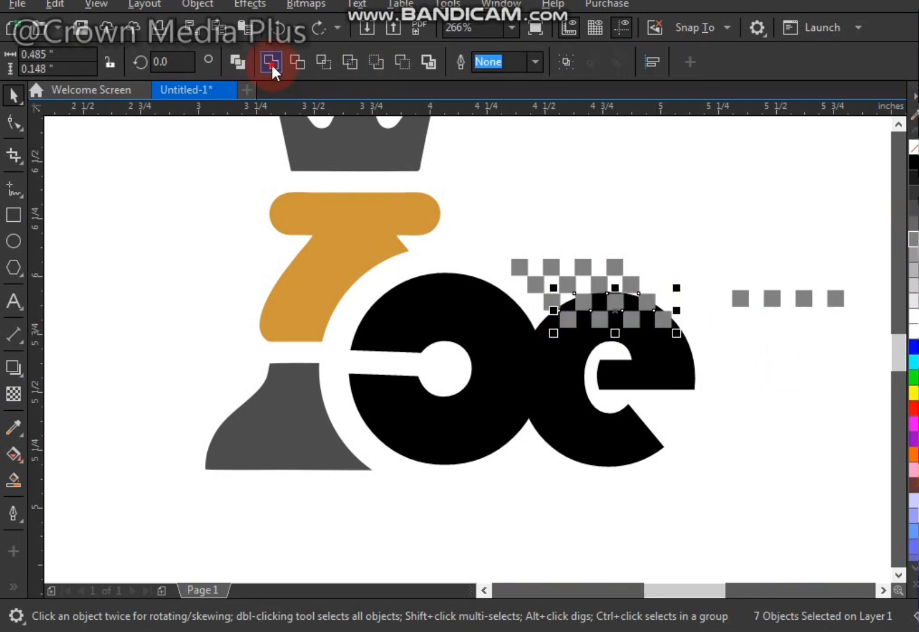
click(270, 61)
drag(615, 307, 732, 382)
key(Escape)
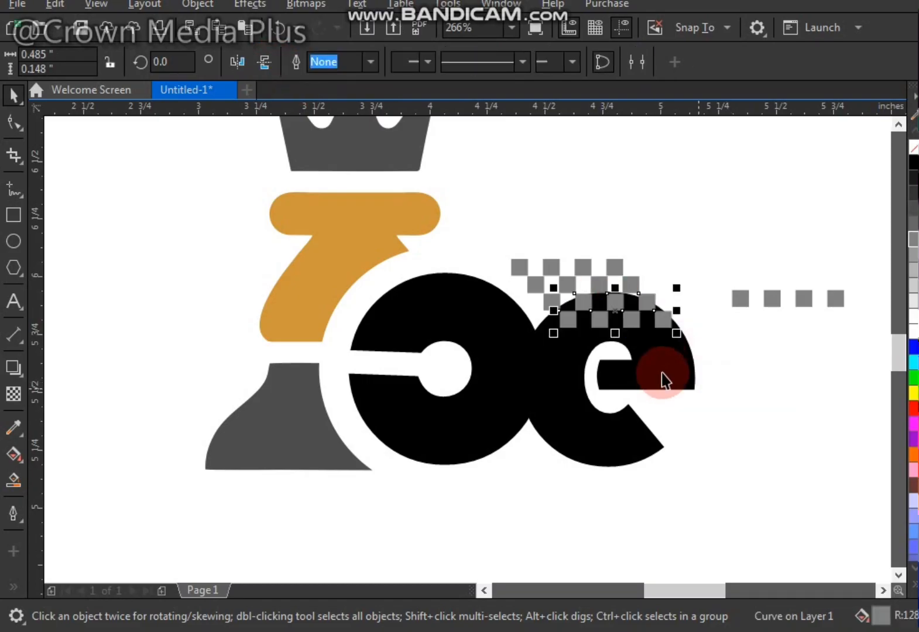
- Trim the letter e with the welded squares and delete the welded shape
shift+click(663, 379)
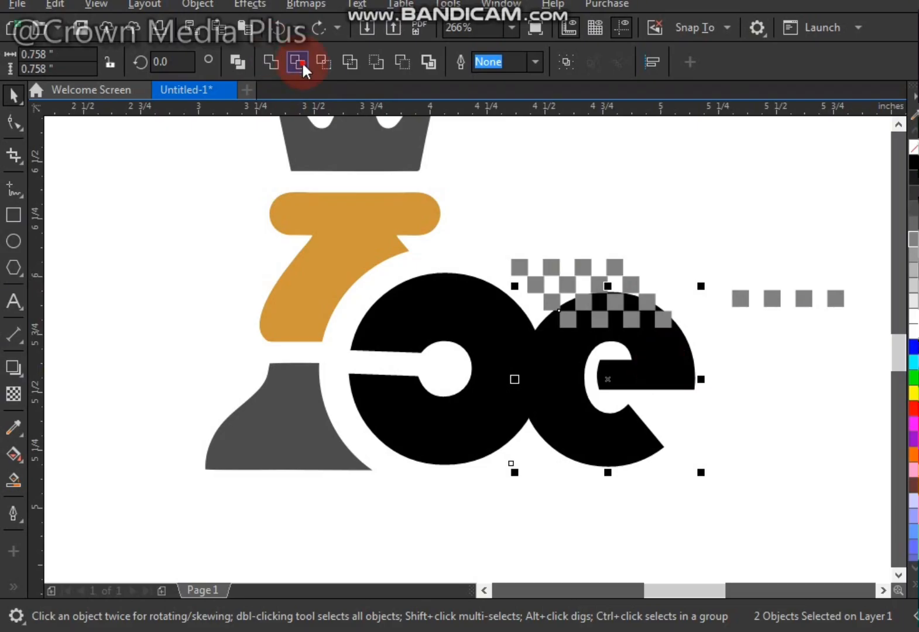
click(297, 61)
click(676, 253)
drag(659, 303, 797, 410)
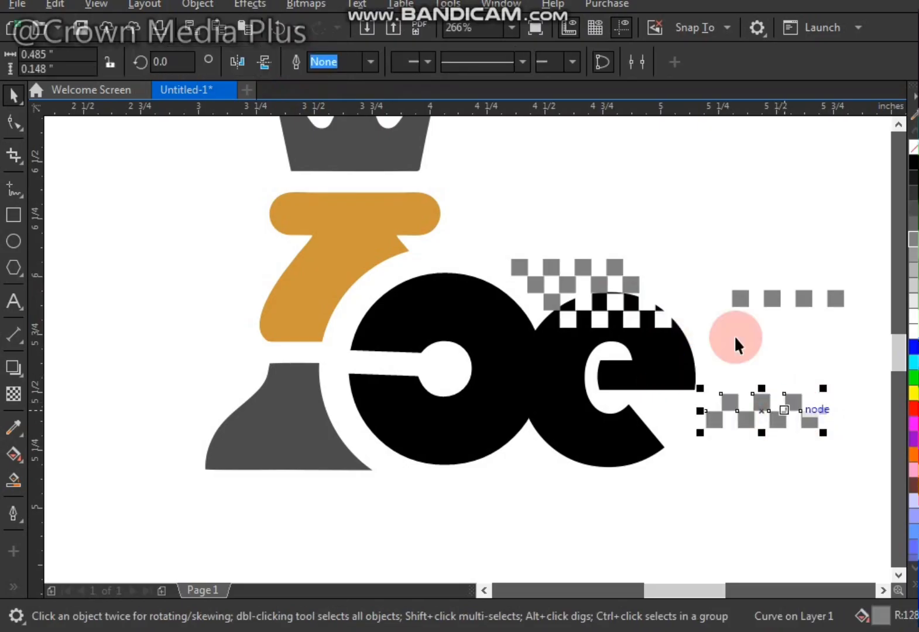
key(Delete)
- Fill the nine remaining grey squares above the letter e with black
drag(697, 221, 478, 329)
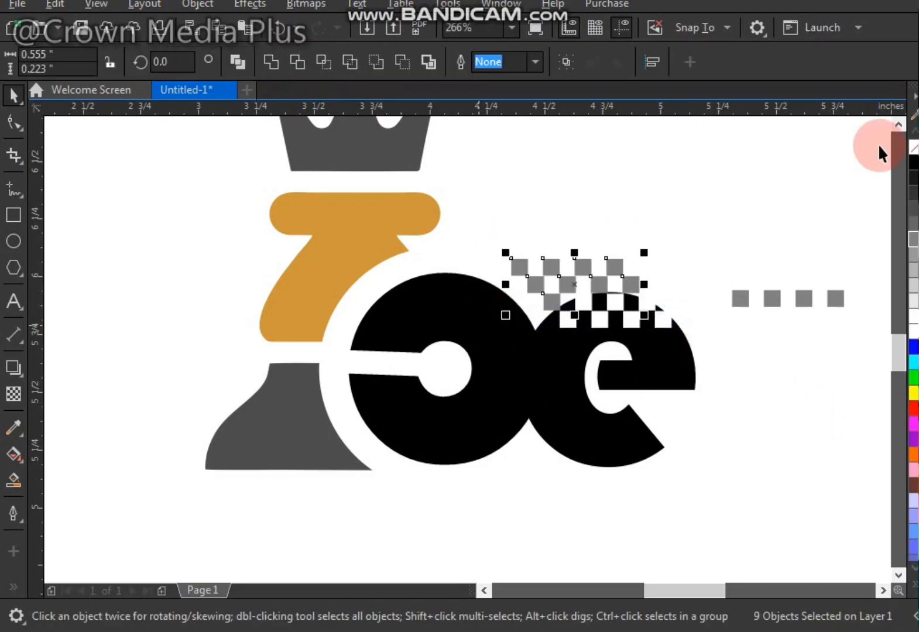
click(911, 169)
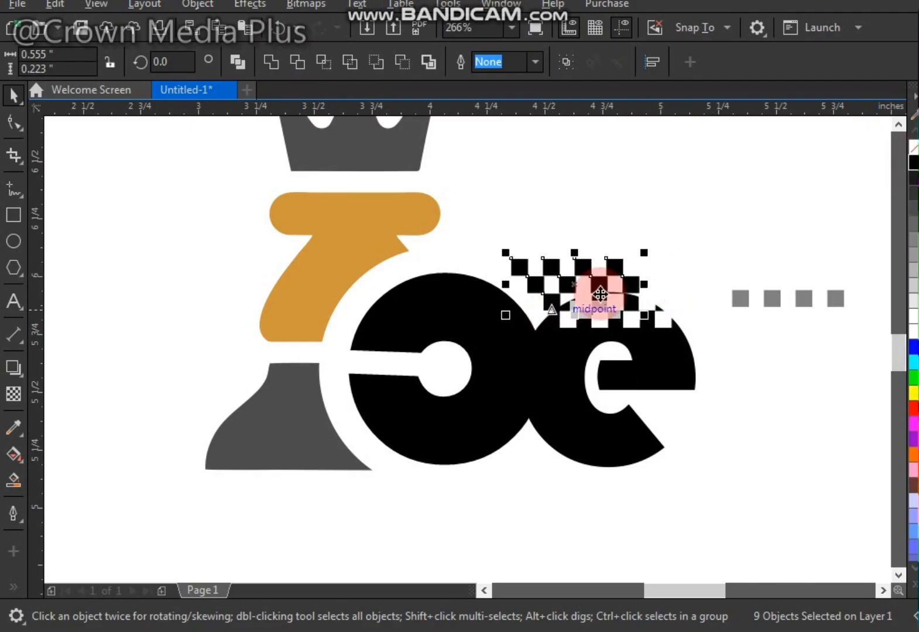
key(ctrl+z)
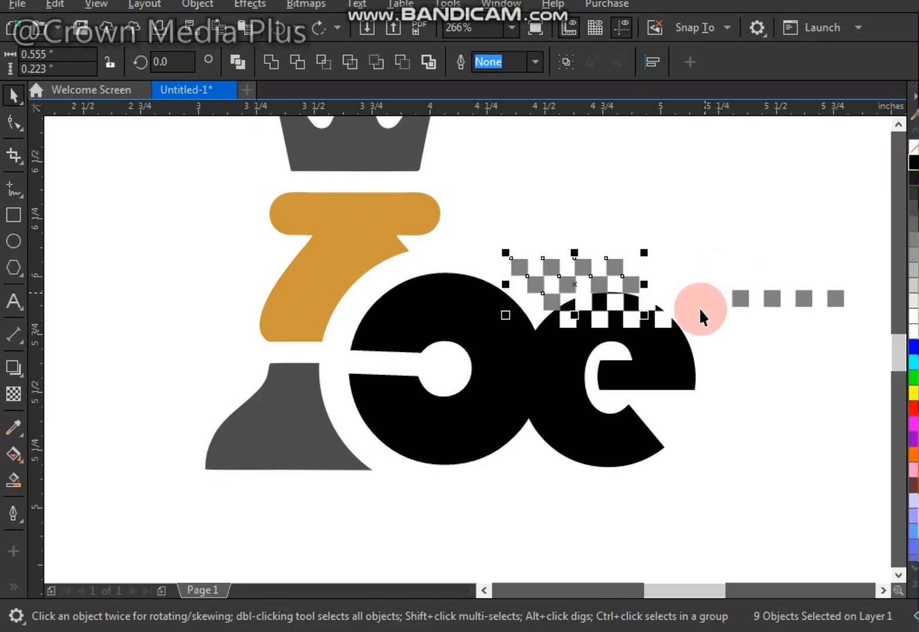
key(ctrl+shift+z)
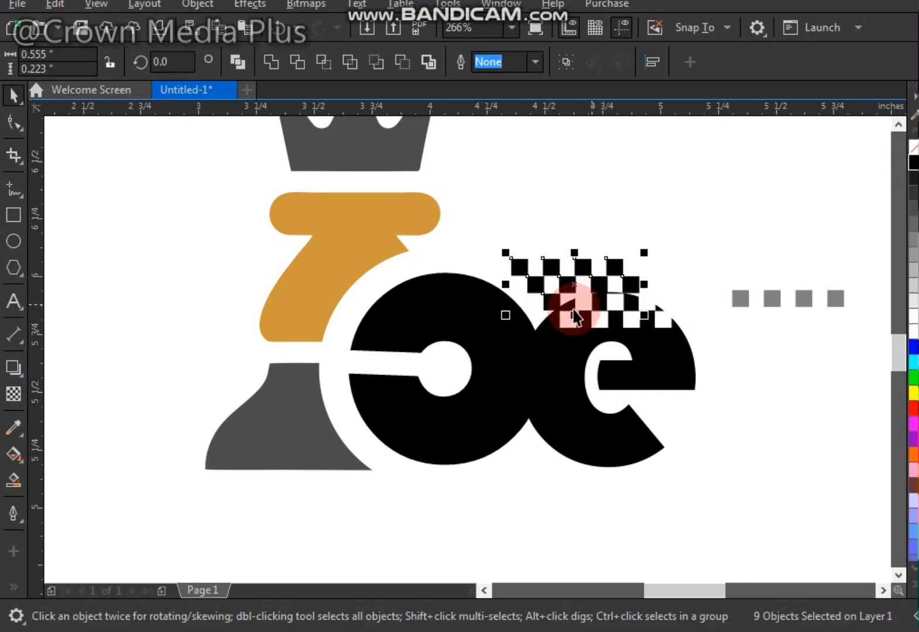
- Move the nine black squares slightly up and left, clear of the upper edge of the letter e
scroll(559, 310, up, 2)
scroll(626, 281, up, 2)
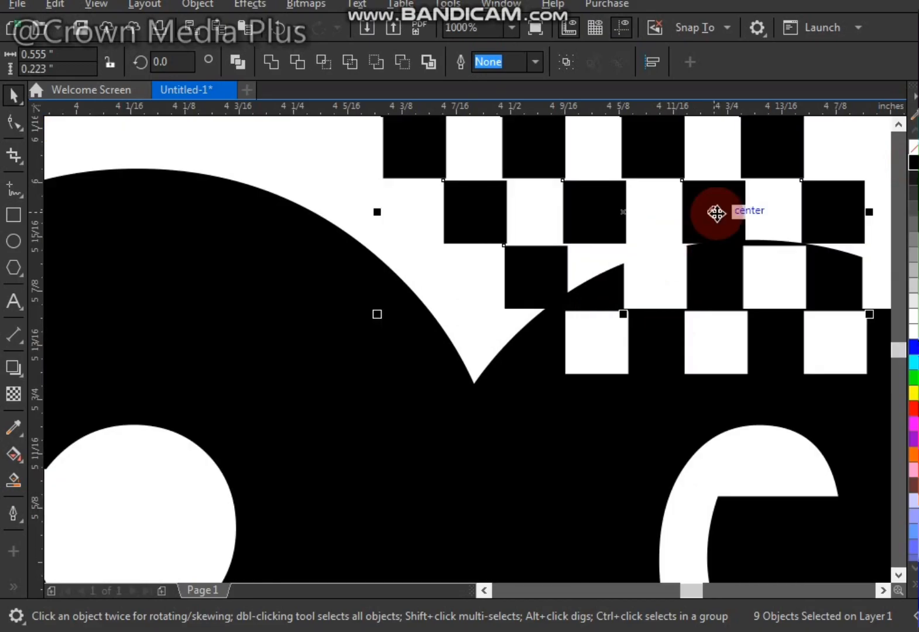
mouse_move(712, 209)
mouse_down()
mouse_move(667, 221)
mouse_move(665, 205)
mouse_move(712, 223)
mouse_move(704, 223)
mouse_up()
scroll(707, 236, down, 2)
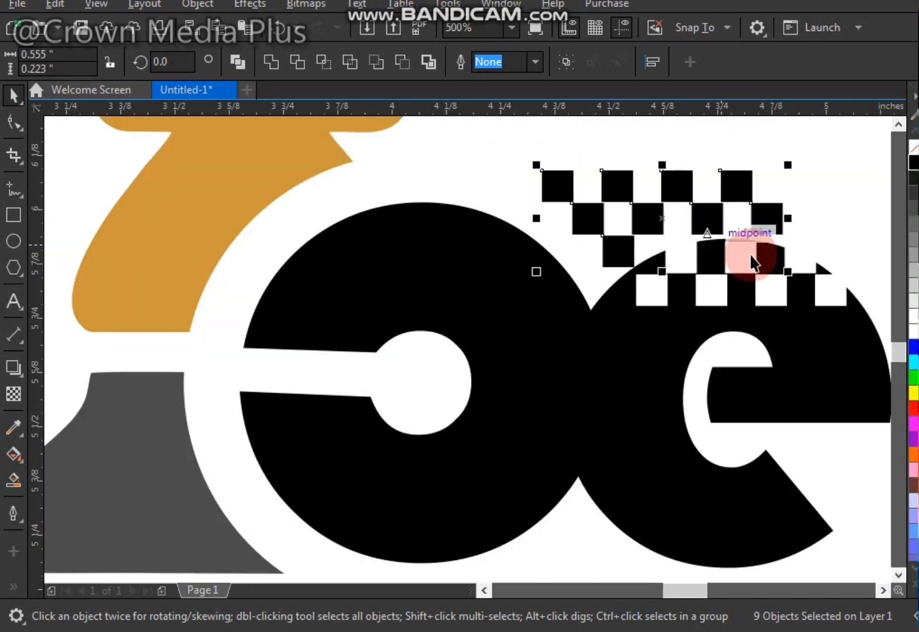
scroll(740, 252, down, 2)
key(Escape)
- Shift the second, third and fourth squares of the checkered pattern's middle row slightly to the right
key(z)
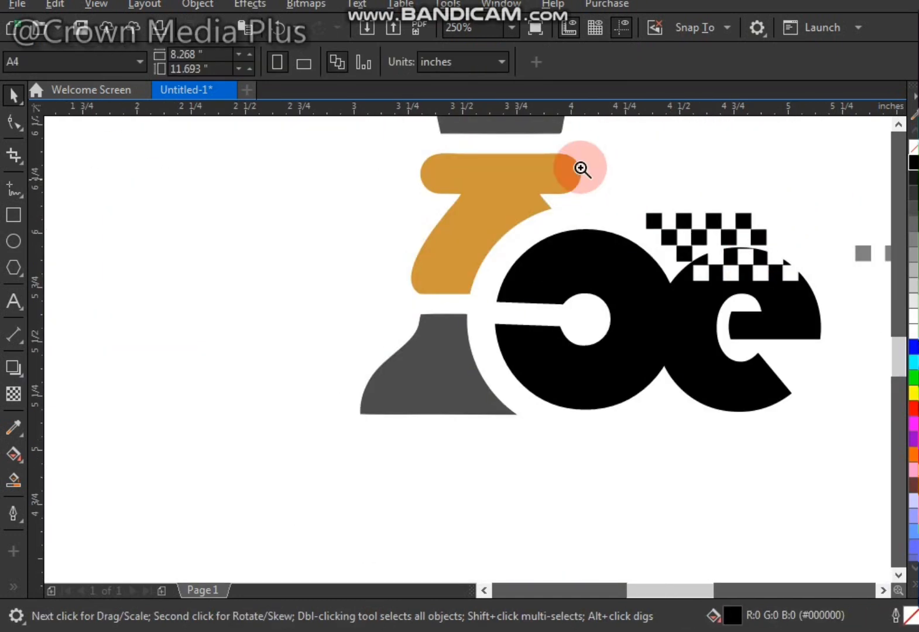
drag(580, 168, 769, 359)
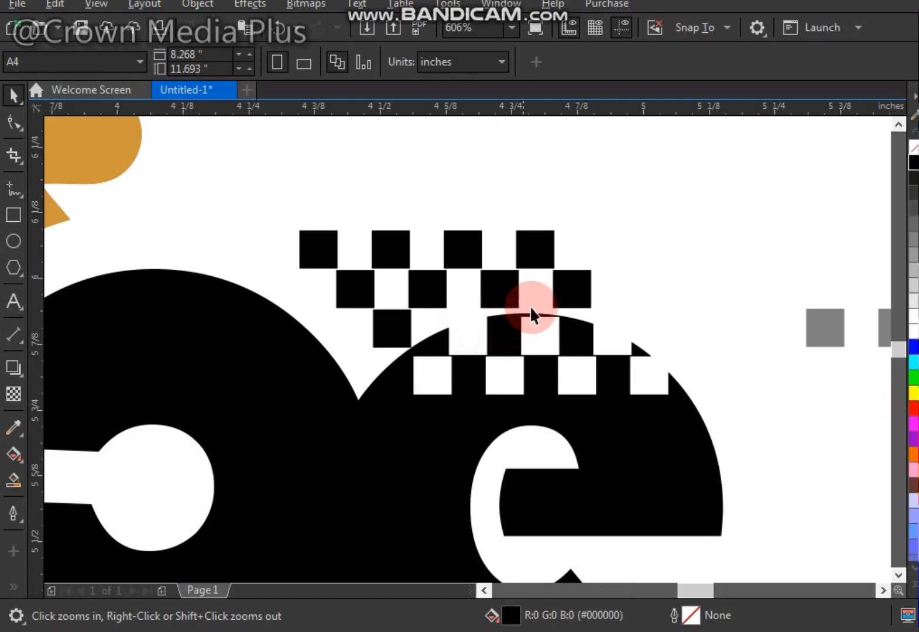
key(space)
click(572, 292)
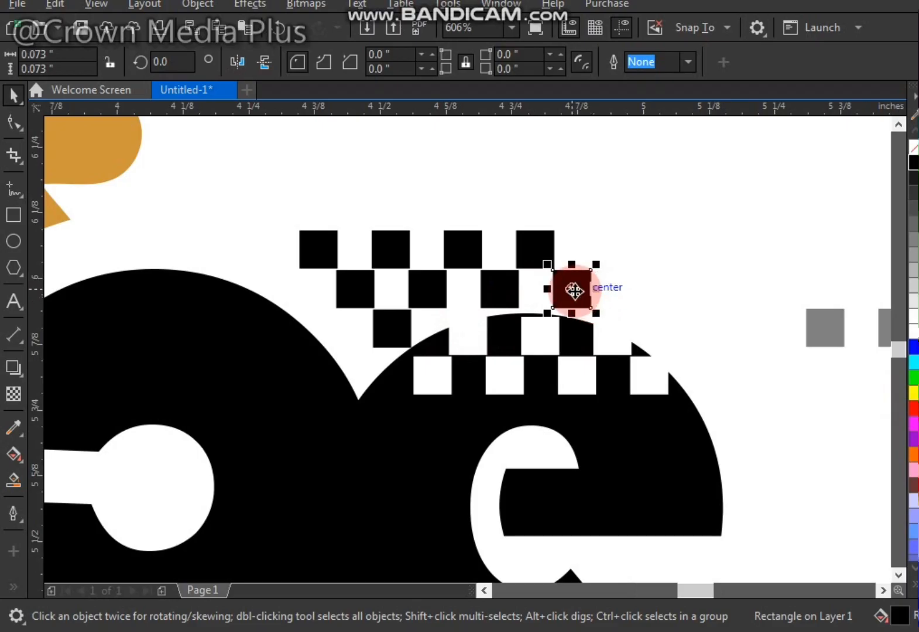
mouse_move(573, 290)
mouse_down()
mouse_move(608, 297)
mouse_move(567, 290)
mouse_move(579, 301)
mouse_move(586, 285)
mouse_up()
scroll(573, 318, up, 2)
key(ctrl+z)
key(ctrl+z)
click(440, 287)
drag(440, 287, 447, 285)
click(298, 283)
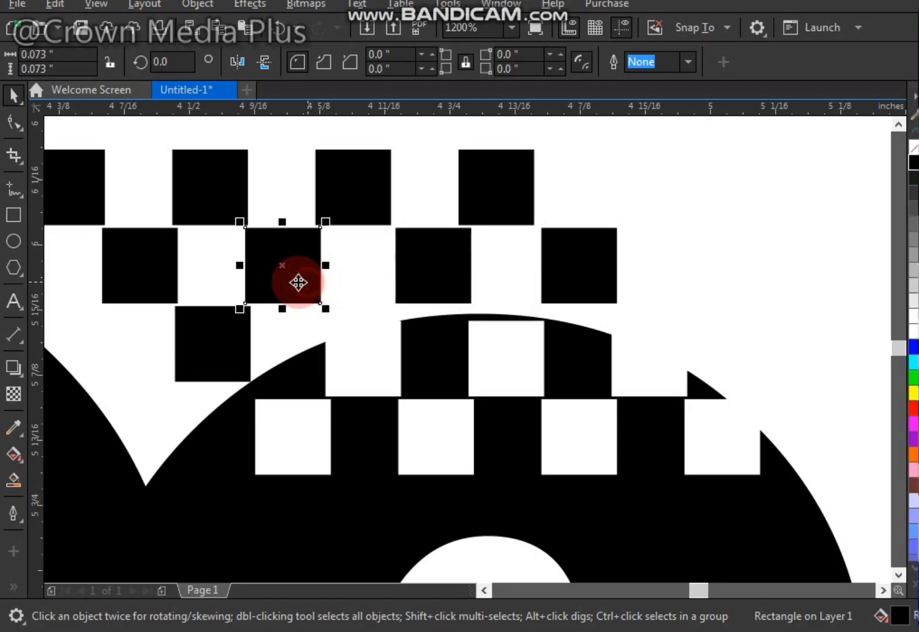
drag(298, 282, 305, 281)
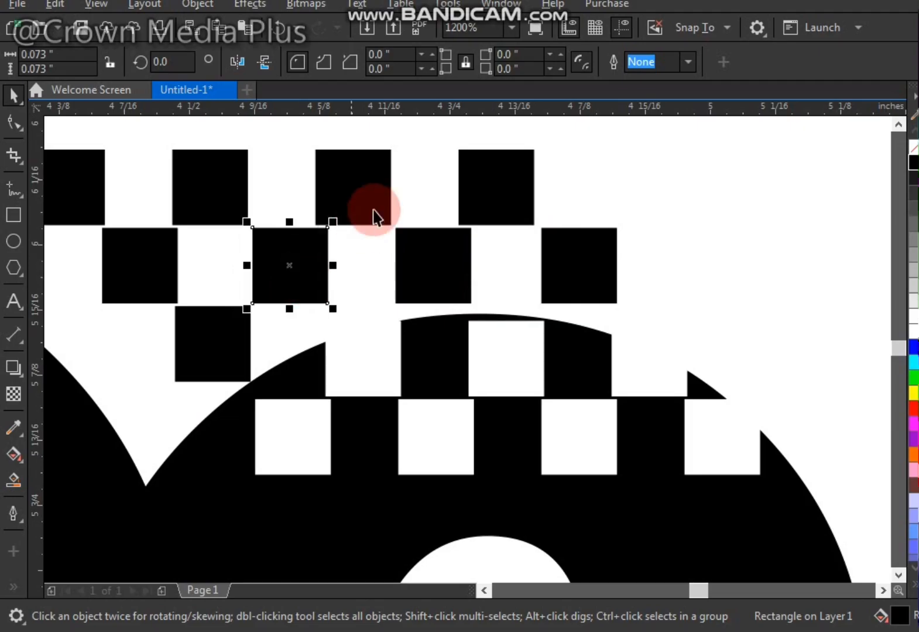
- Delete the spare row of four grey squares beside the letter e
click(365, 257)
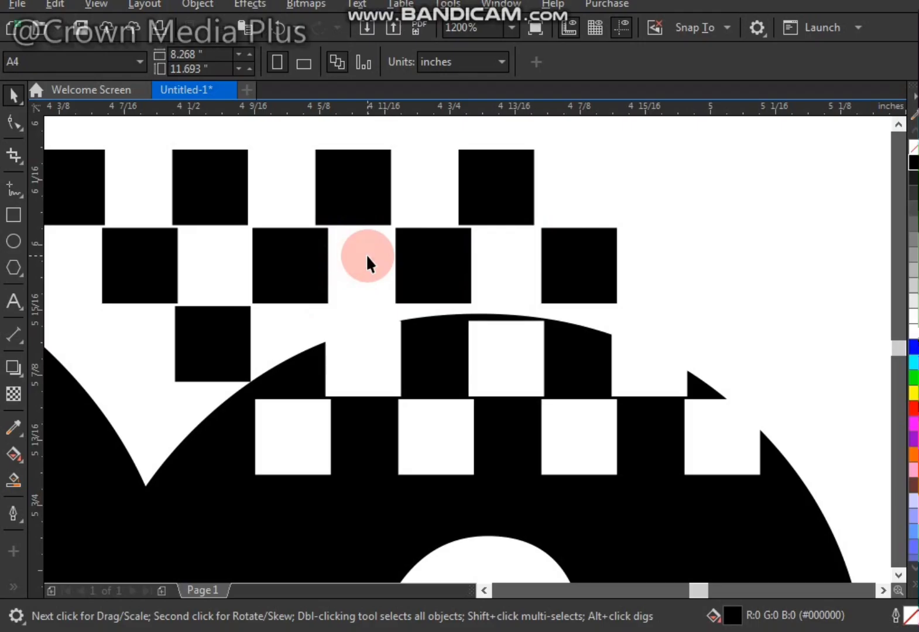
scroll(366, 258, down, 2)
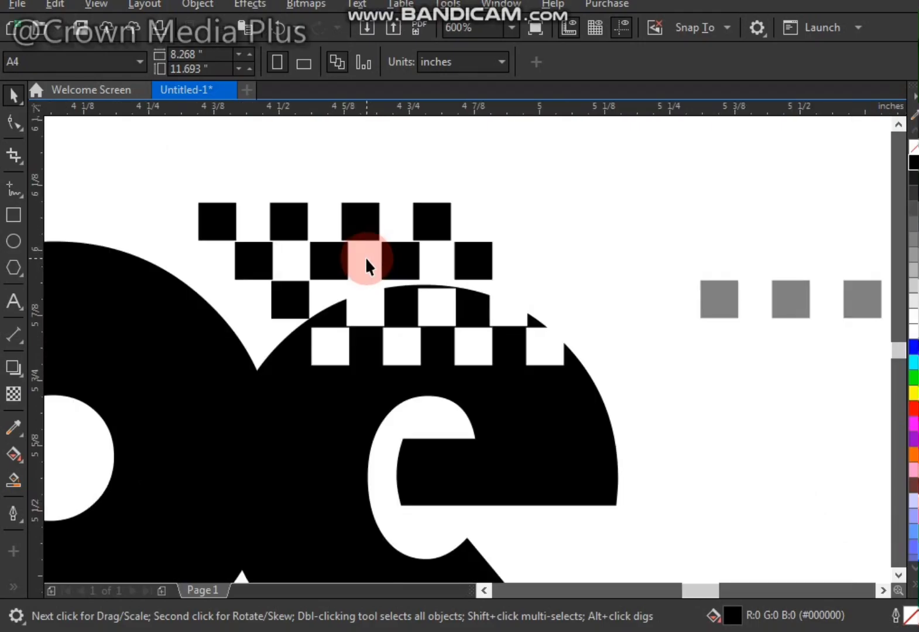
click(404, 298)
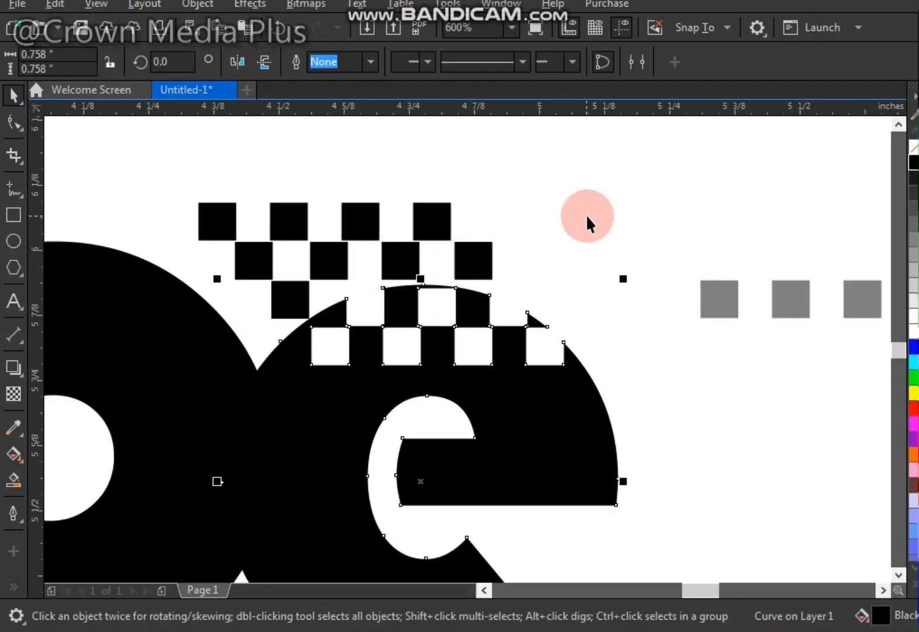
click(586, 221)
scroll(556, 241, down, 2)
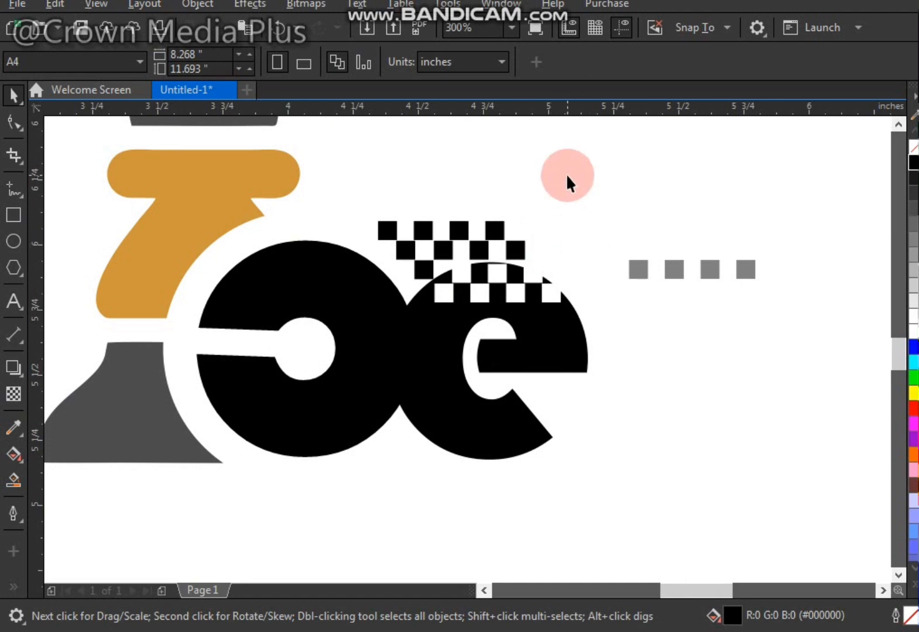
drag(568, 177, 796, 312)
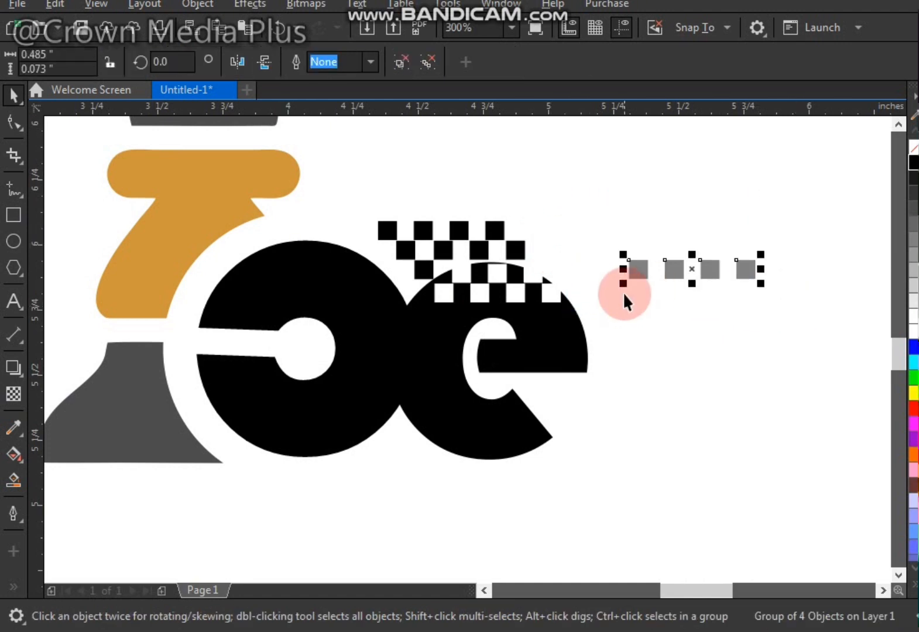
key(Delete)
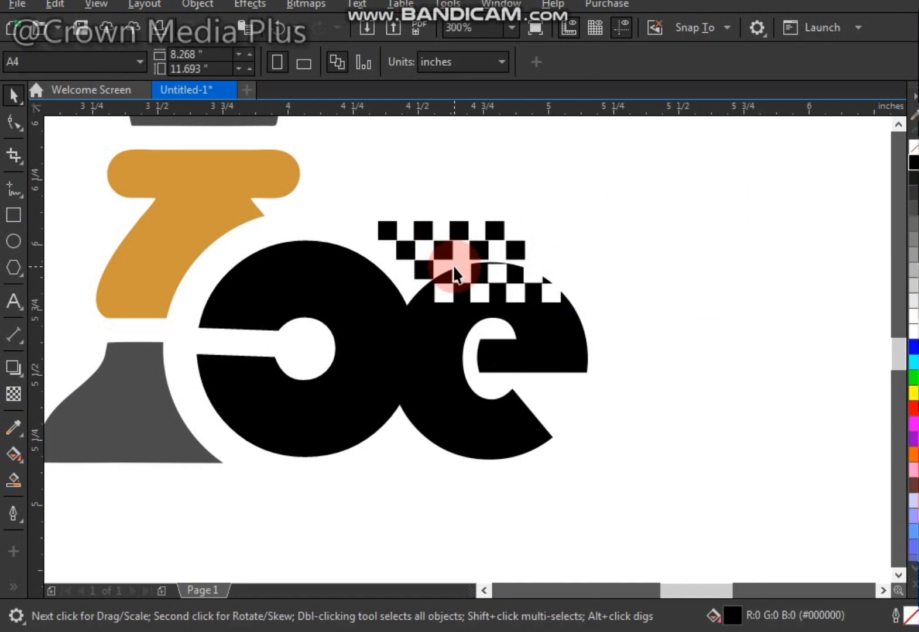
scroll(452, 256, up, 2)
click(434, 234)
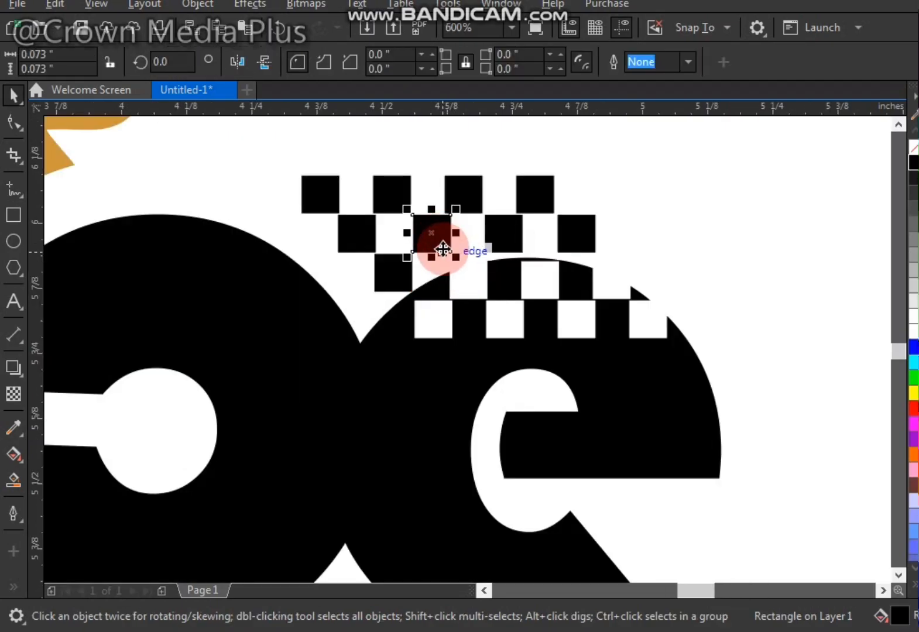
scroll(442, 241, up, 2)
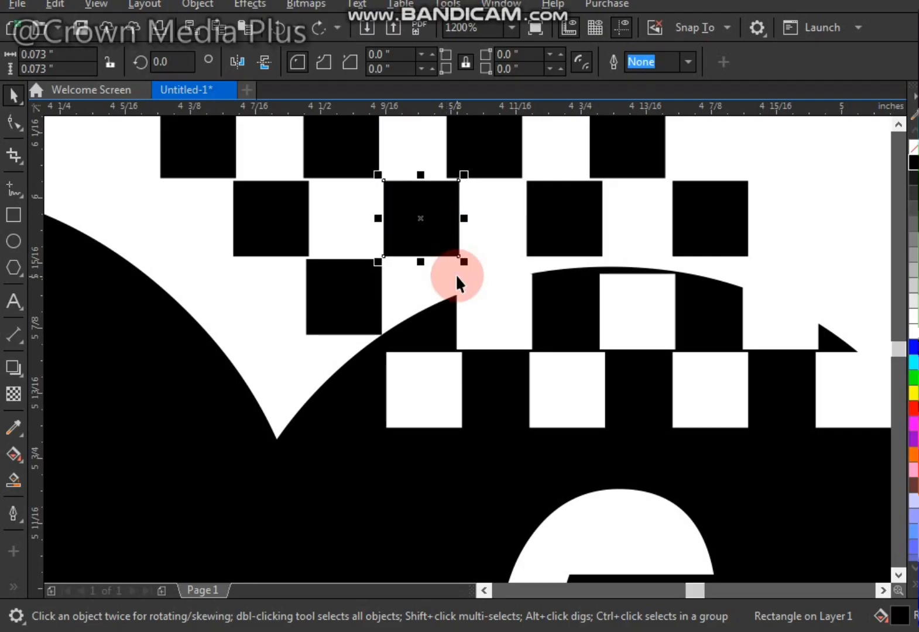
scroll(455, 273, down, 2)
- Move all nine black squares together about one square width to the right over the letter e
drag(256, 146, 716, 328)
scroll(511, 284, up, 2)
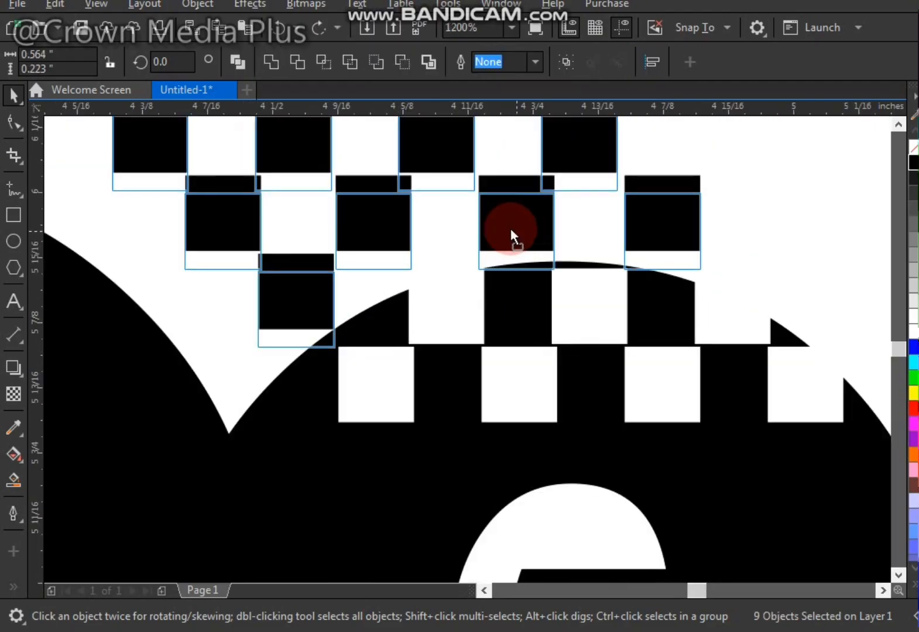
mouse_move(510, 227)
mouse_down()
mouse_move(520, 232)
mouse_move(521, 214)
mouse_up()
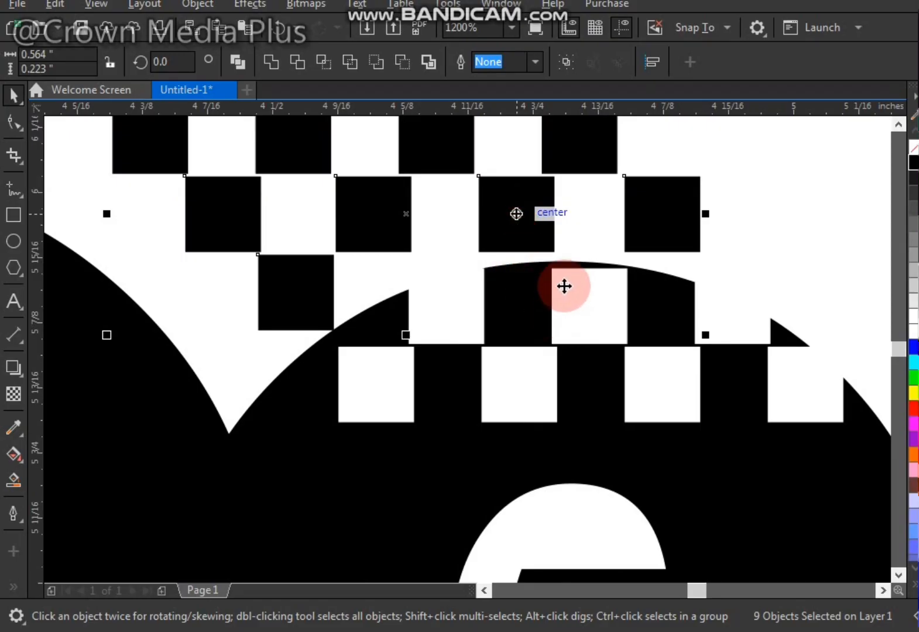
scroll(304, 292, down, 2)
click(303, 293)
click(298, 251)
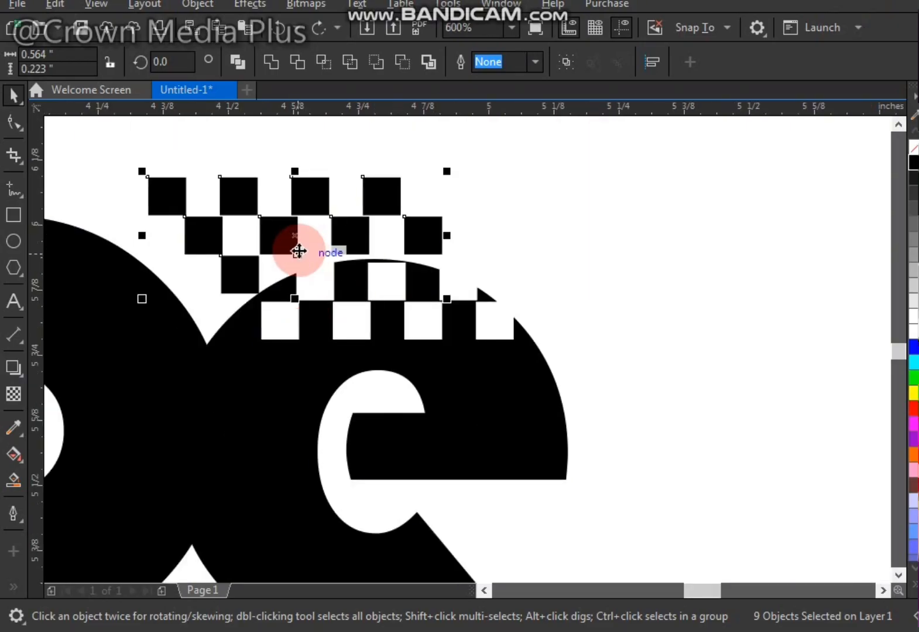
click(271, 239)
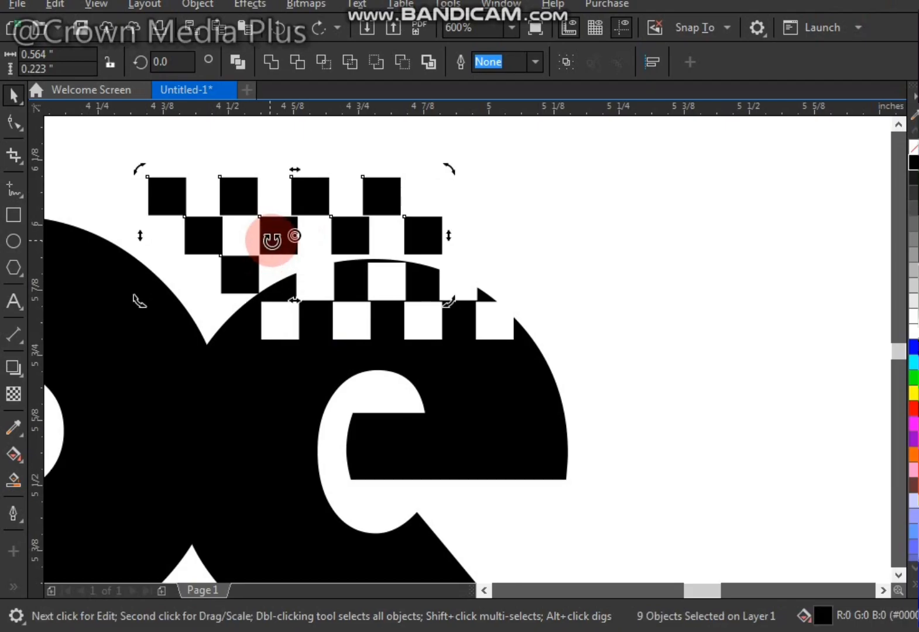
click(267, 239)
drag(267, 238, 316, 237)
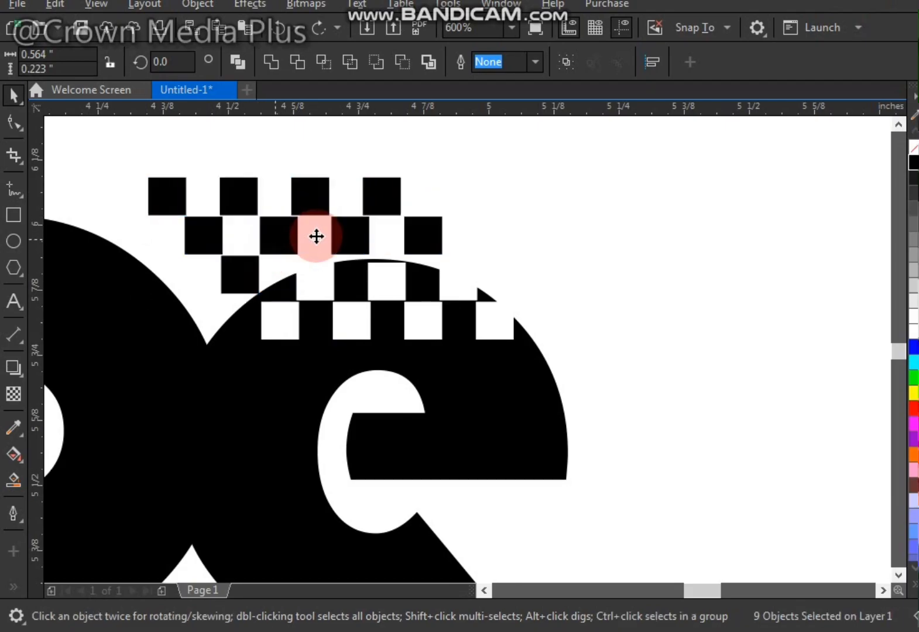
click(526, 242)
drag(280, 271, 205, 299)
key(ctrl+z)
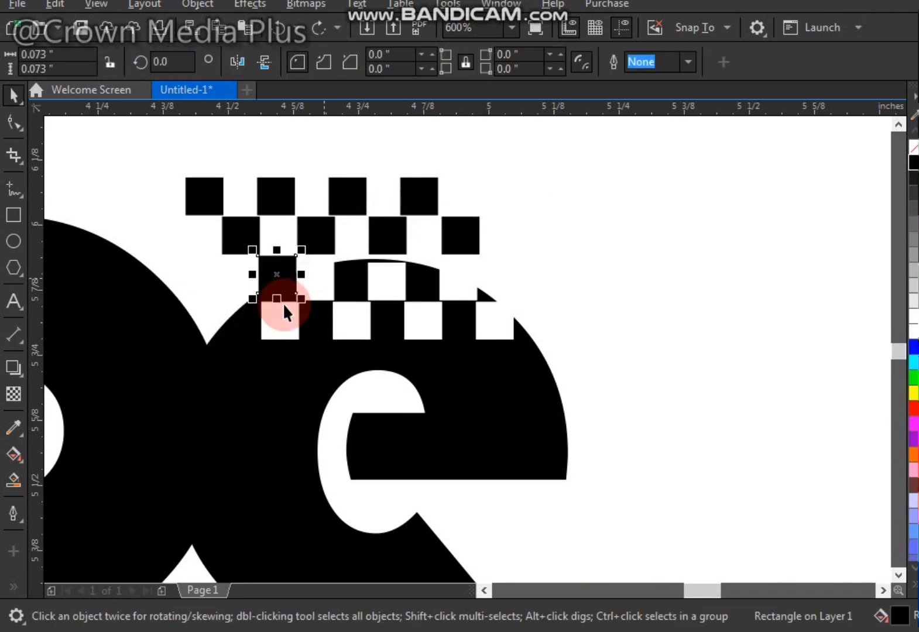
- Move all nine black squares together slightly down and left, lining them up with the white squares cut into the letter e
click(150, 140)
drag(149, 140, 512, 307)
scroll(304, 306, up, 2)
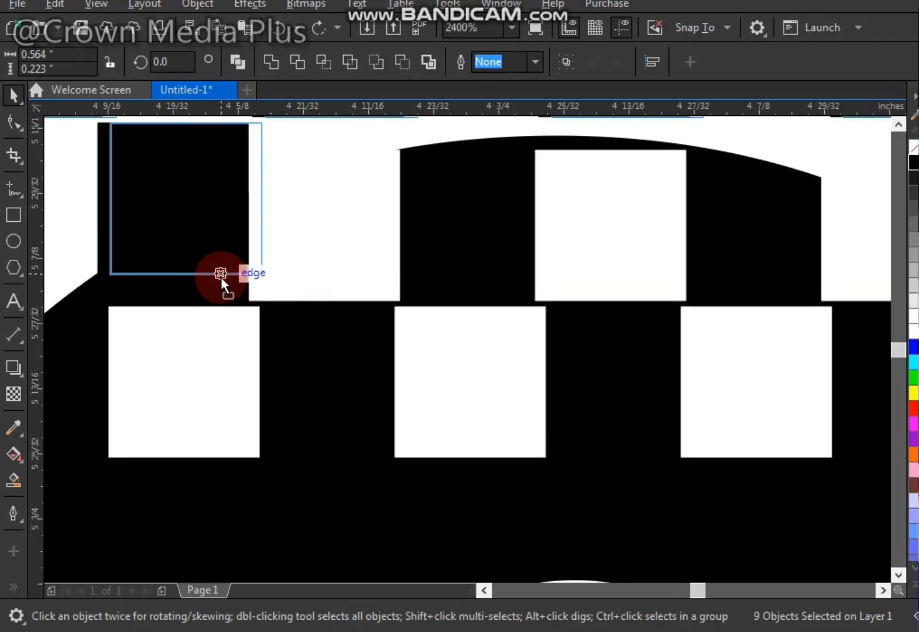
drag(221, 273, 220, 303)
scroll(277, 282, down, 2)
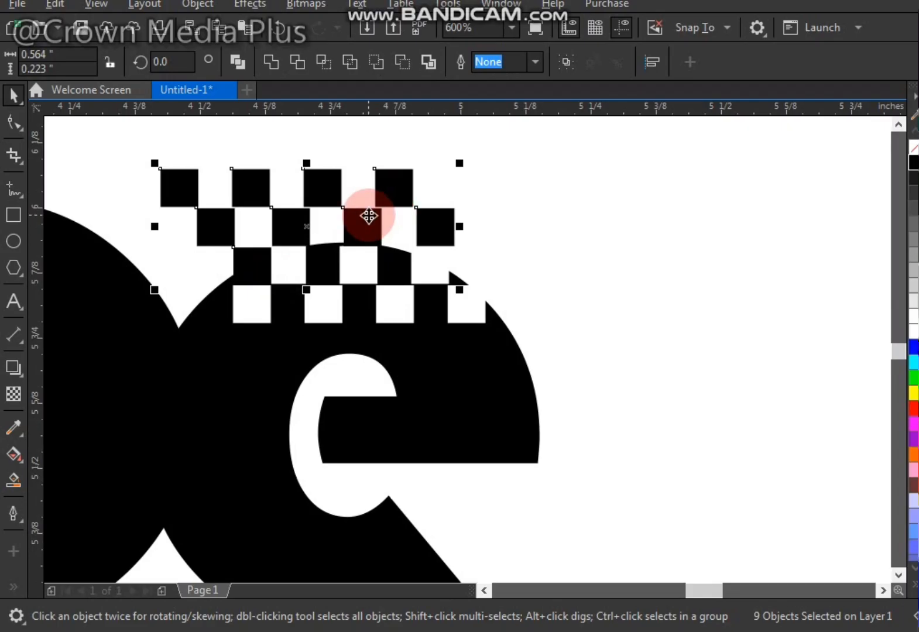
- Nudge the nine black squares together slightly up and left above the letter e
scroll(348, 243, up, 1)
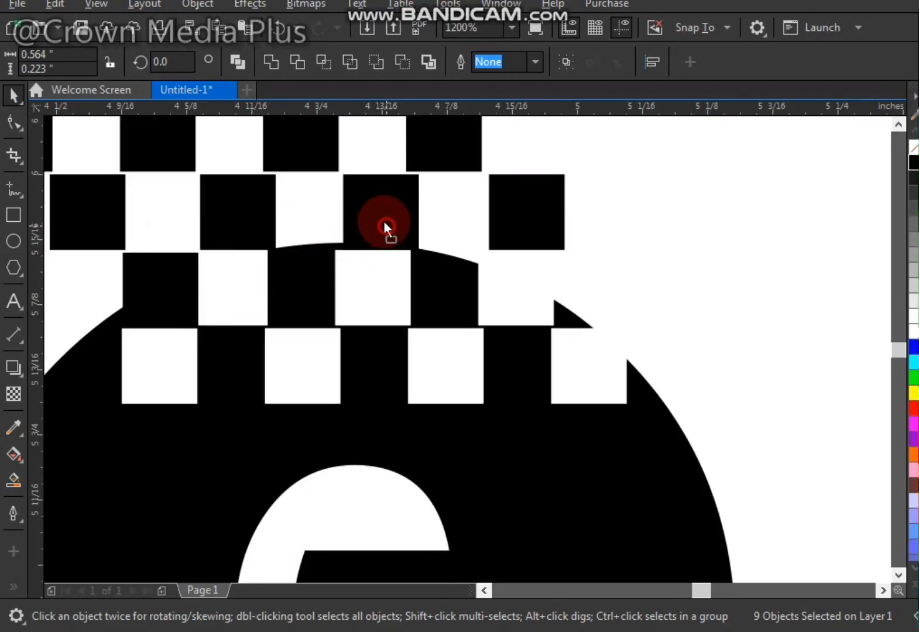
drag(384, 221, 378, 209)
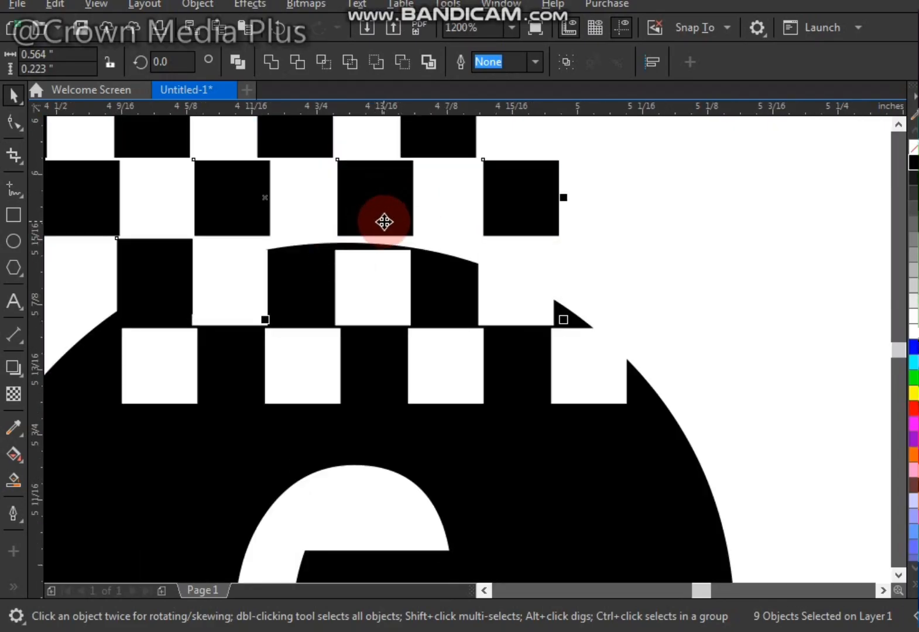
scroll(384, 222, down, 1)
scroll(384, 222, down, 1)
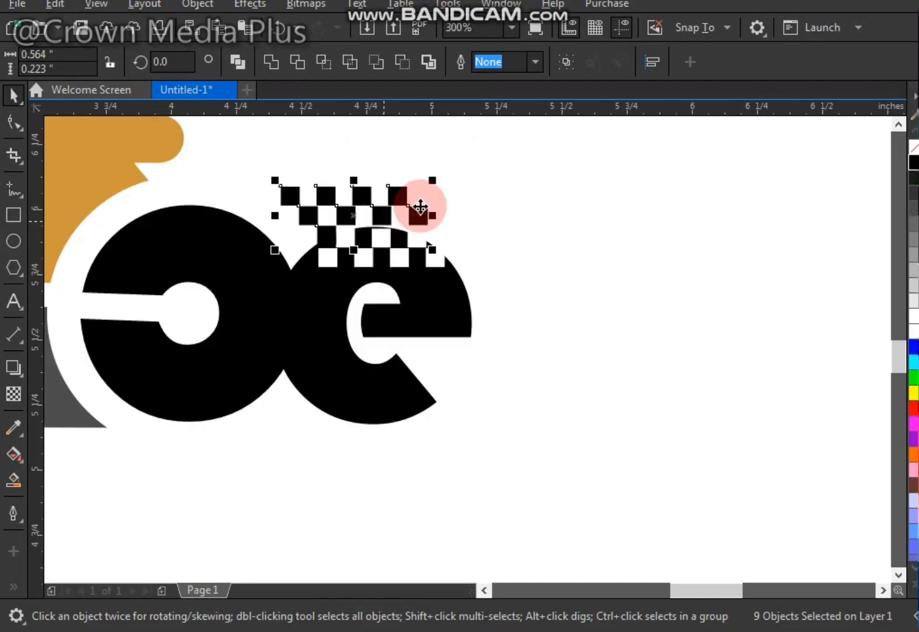
- Examine the checkered pattern's squares and the appearance of the whole logo symbol
click(484, 196)
click(421, 217)
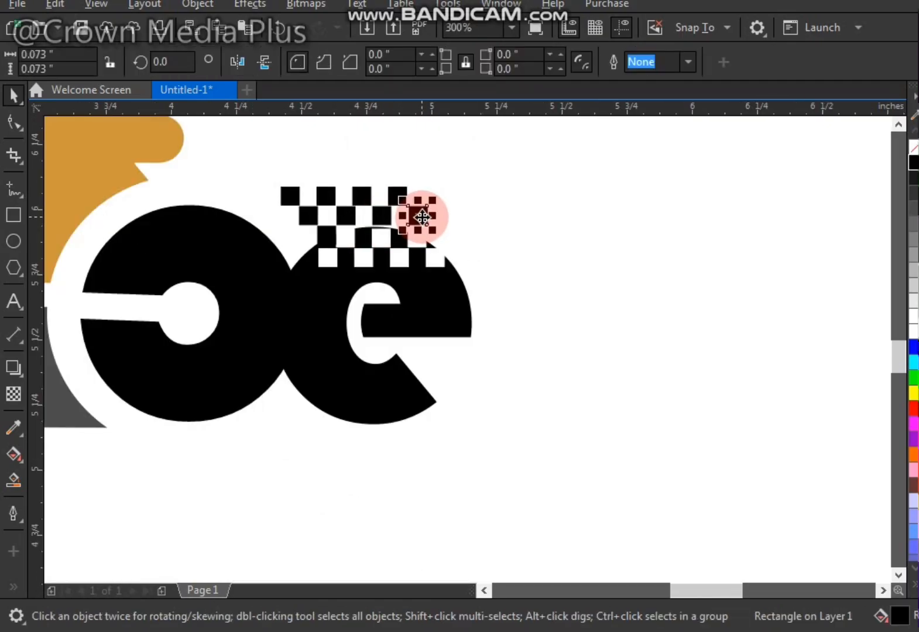
click(491, 184)
click(418, 215)
click(398, 190)
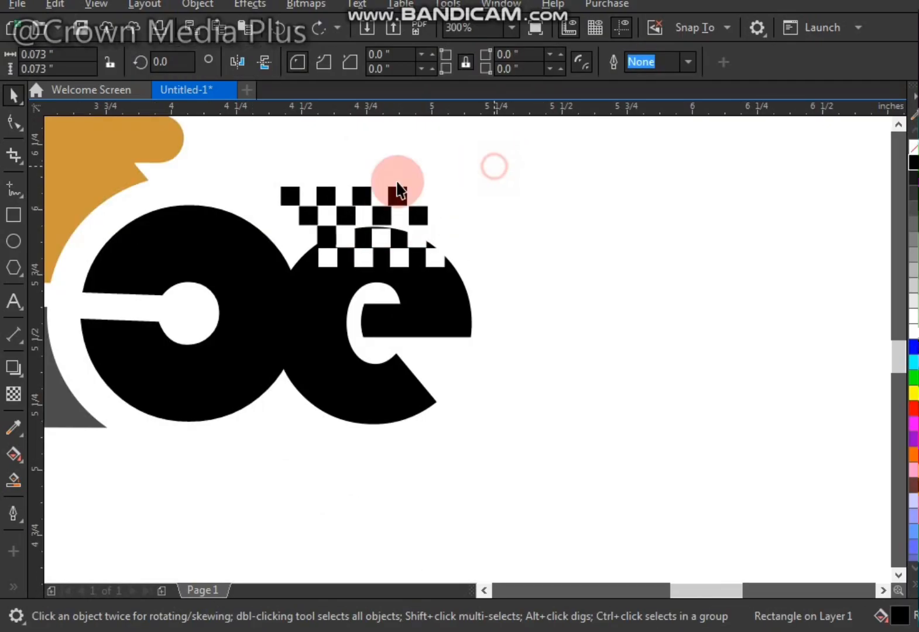
click(450, 193)
scroll(450, 193, down, 2)
click(301, 256)
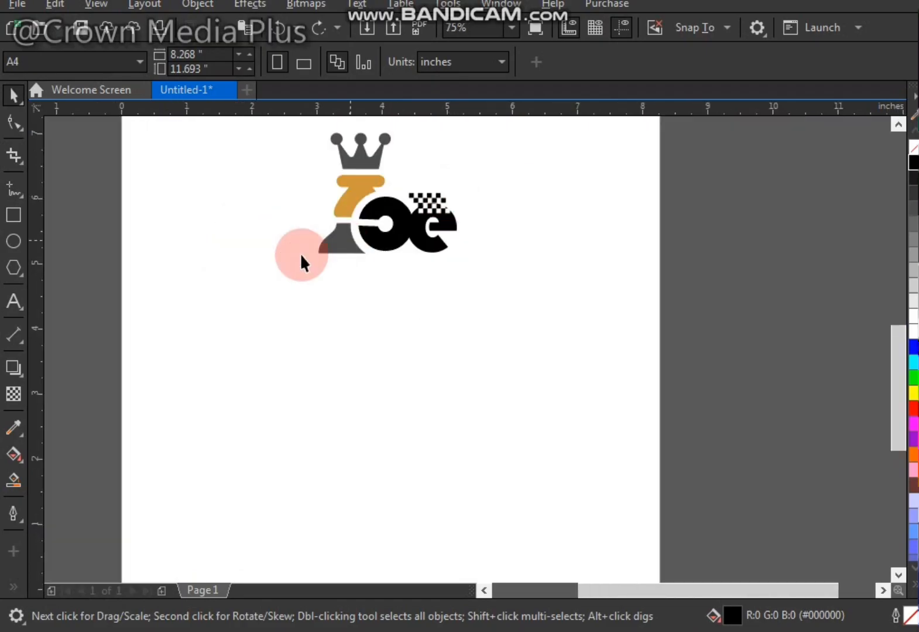
key(z)
scroll(468, 205, up, 1)
drag(254, 332, 569, 148)
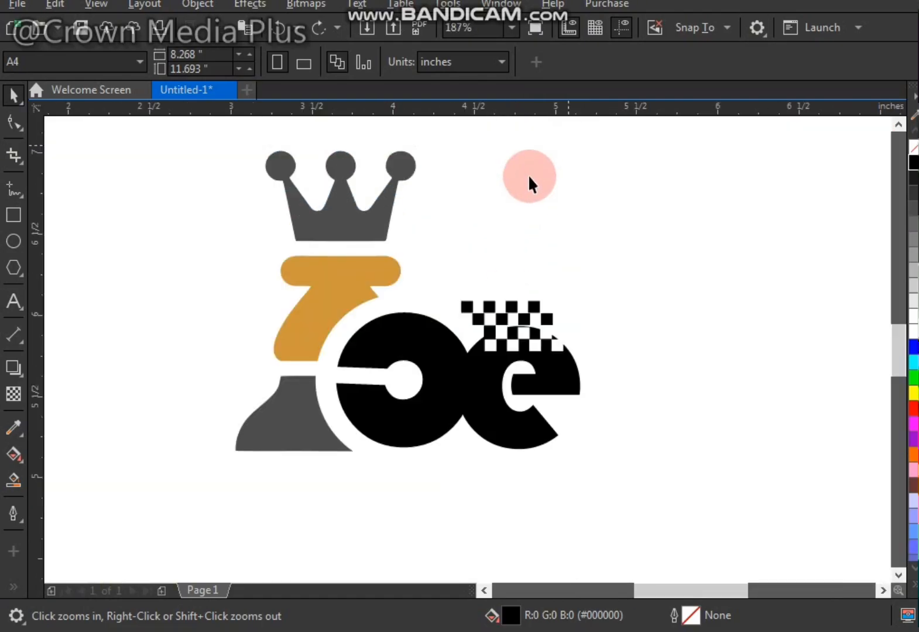
- Fill the crown and the chess piece's base with black, and tint the middle section a slightly deeper orange
right_click(591, 252)
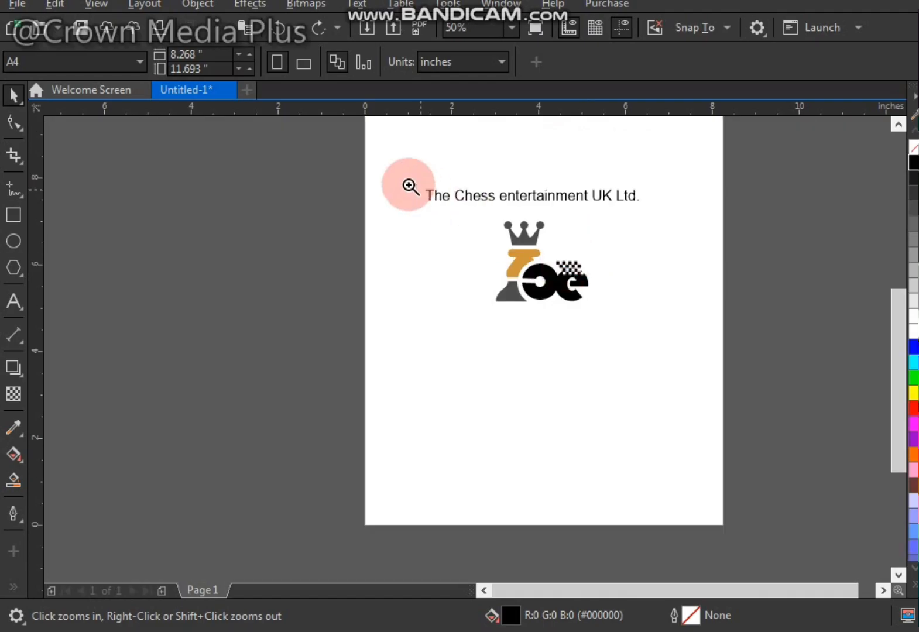
drag(379, 174, 725, 354)
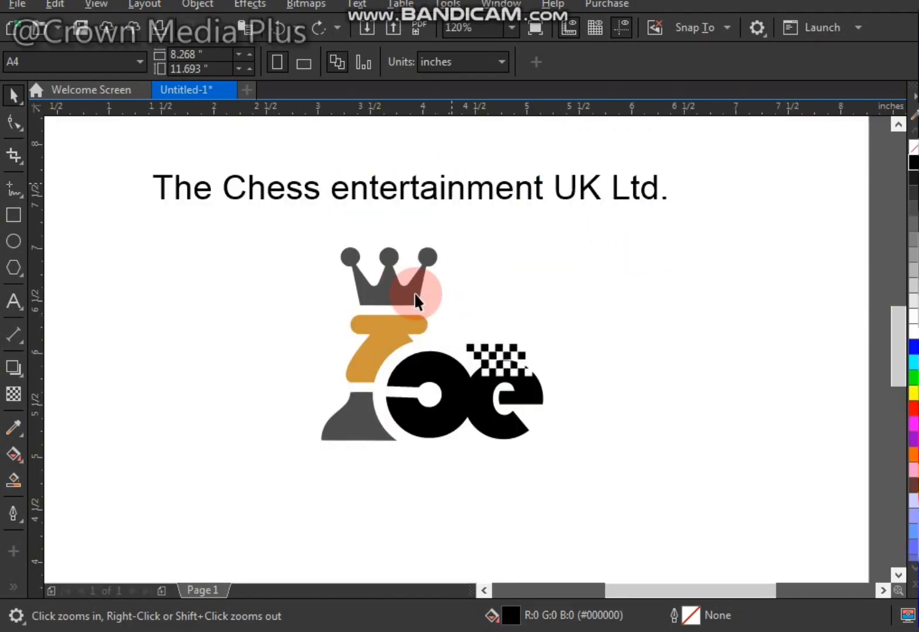
key(space)
click(396, 291)
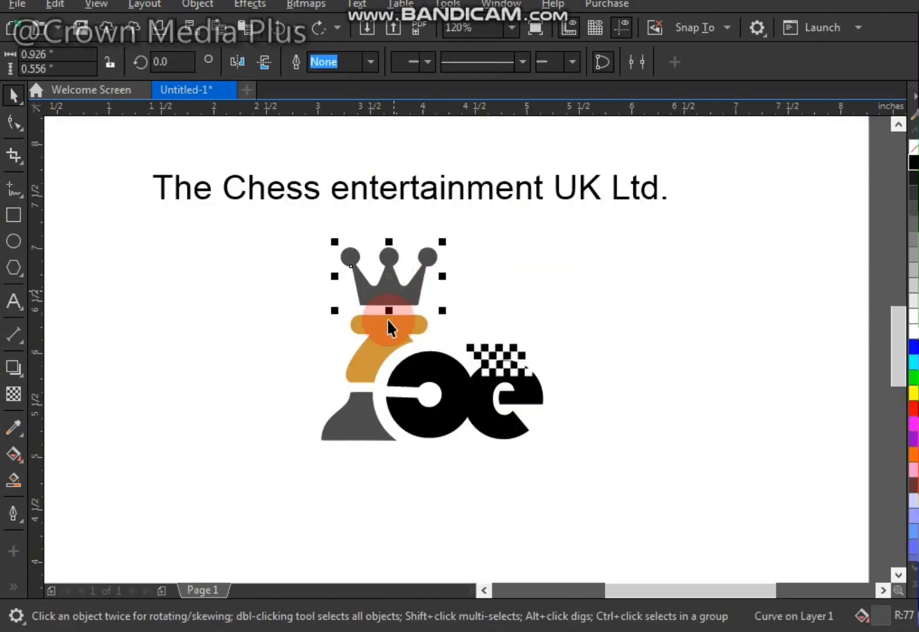
click(914, 164)
click(356, 433)
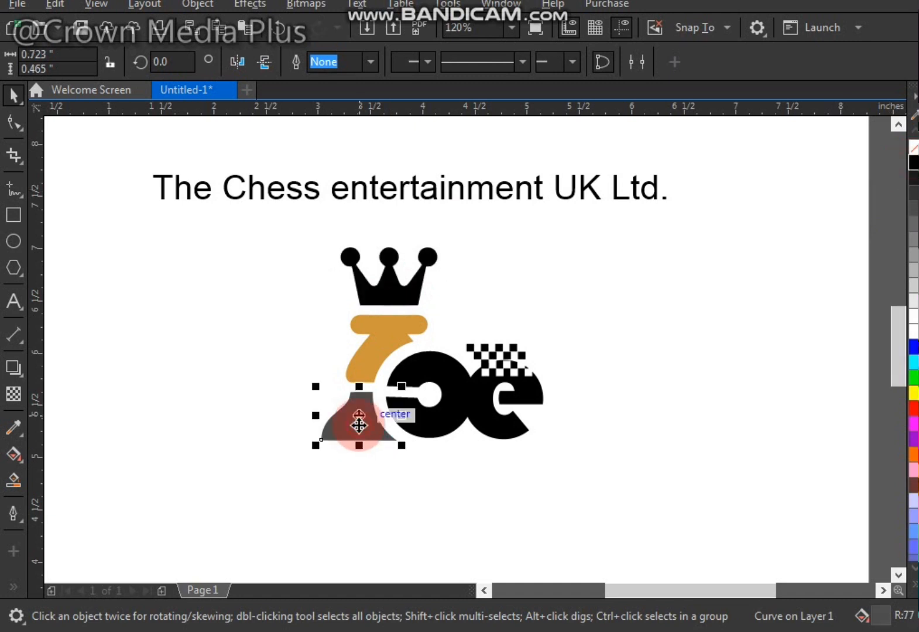
click(375, 342)
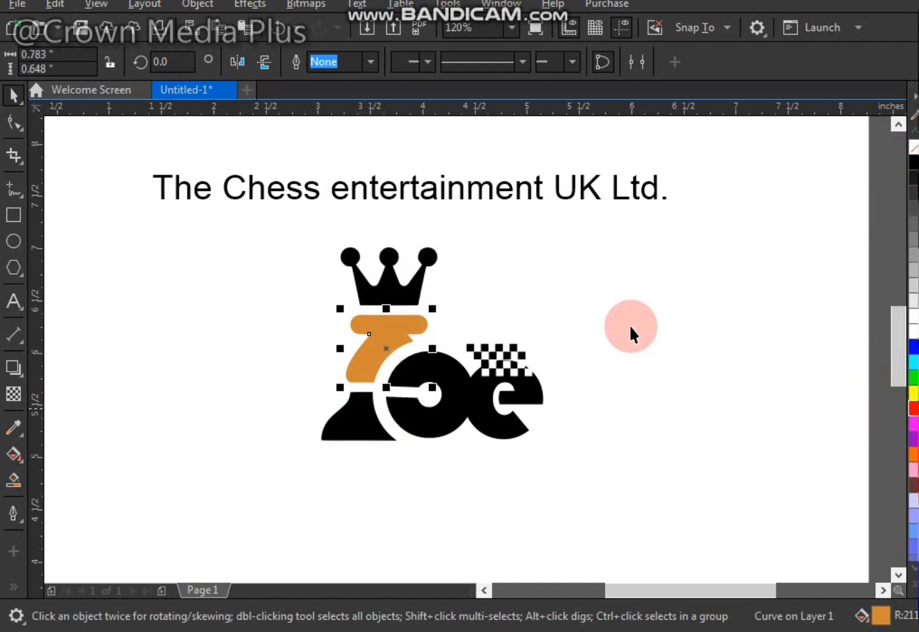
click(630, 333)
- Move the company name below the logo symbol and break it into two lines before "entertainment"
click(413, 196)
drag(413, 196, 462, 490)
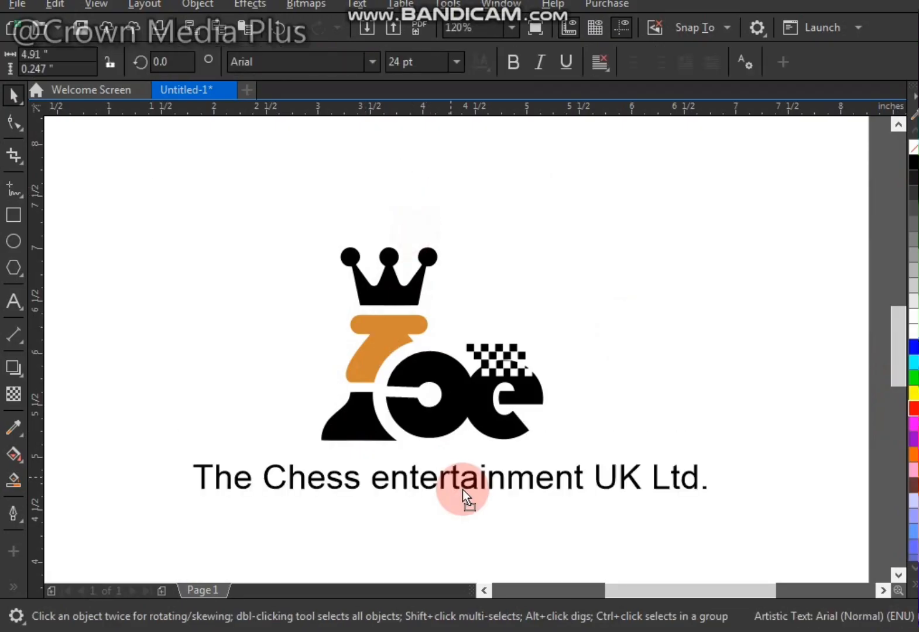
click(462, 490)
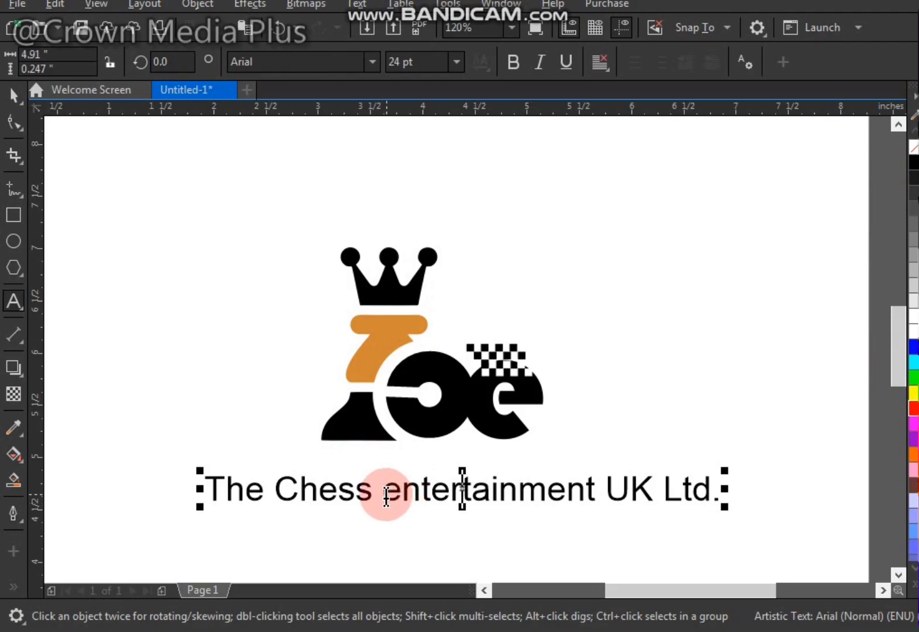
key(Return)
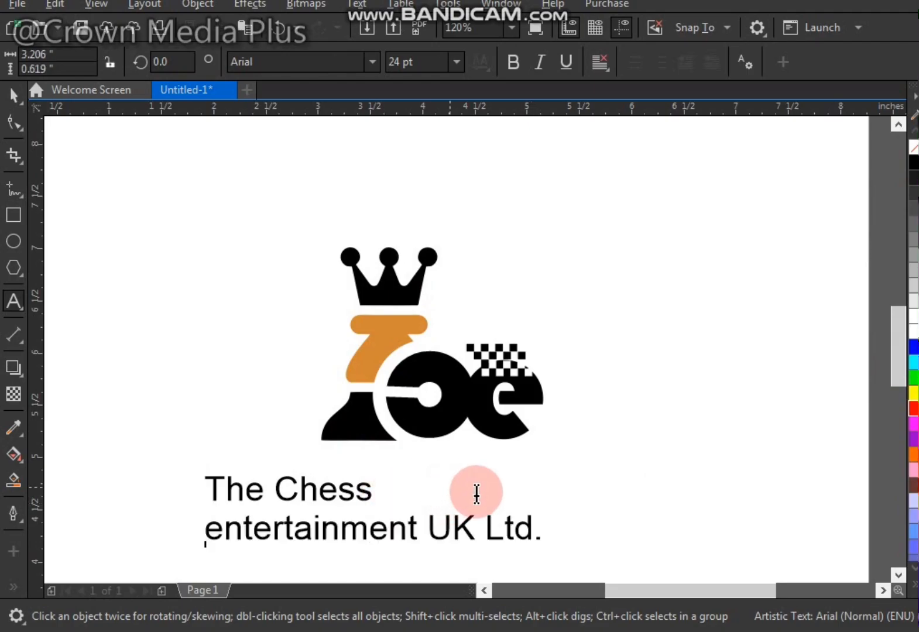
- Centre-align the two-line company name and change all of it to uppercase
key(ctrl+e)
key(ctrl+a)
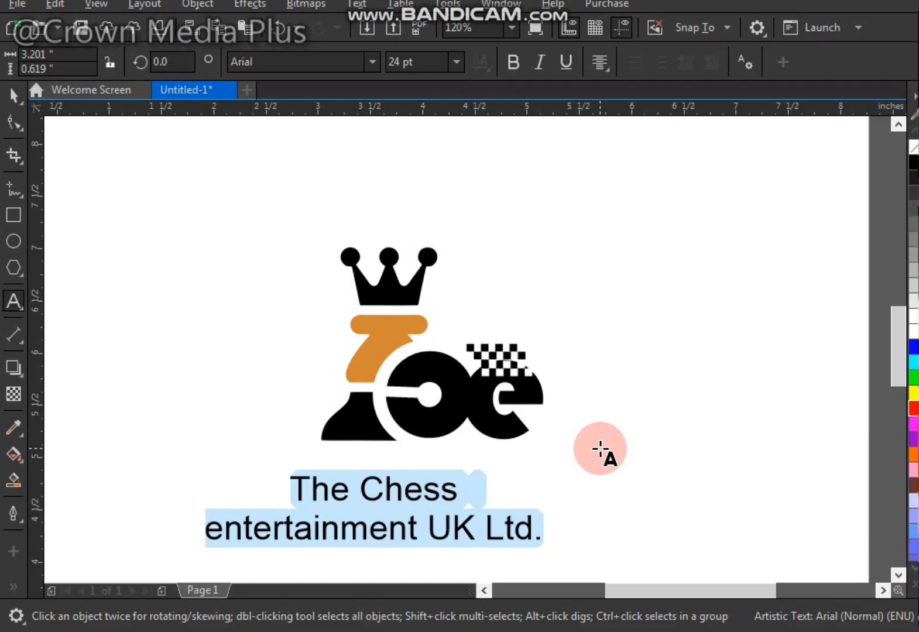
key(shift+F3)
key(Return)
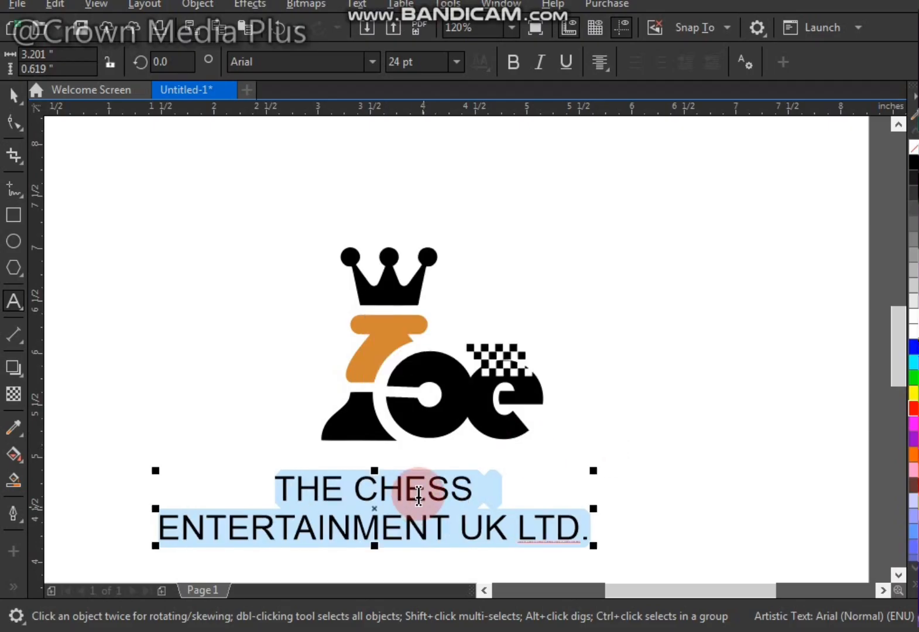
- Set the company name in Montserrat SemiBold and position it just beneath the logo symbol
key(Escape)
drag(408, 485, 470, 463)
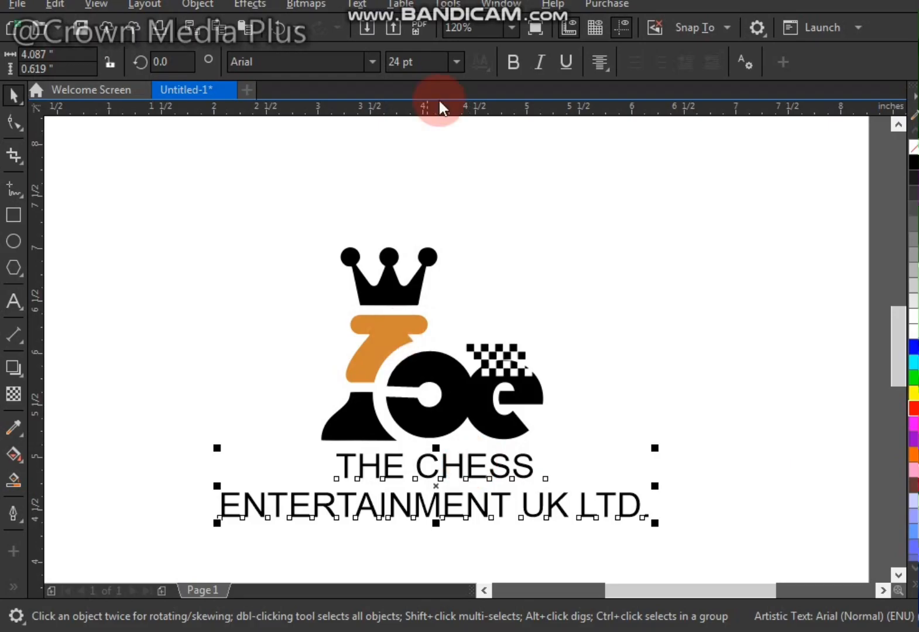
click(368, 59)
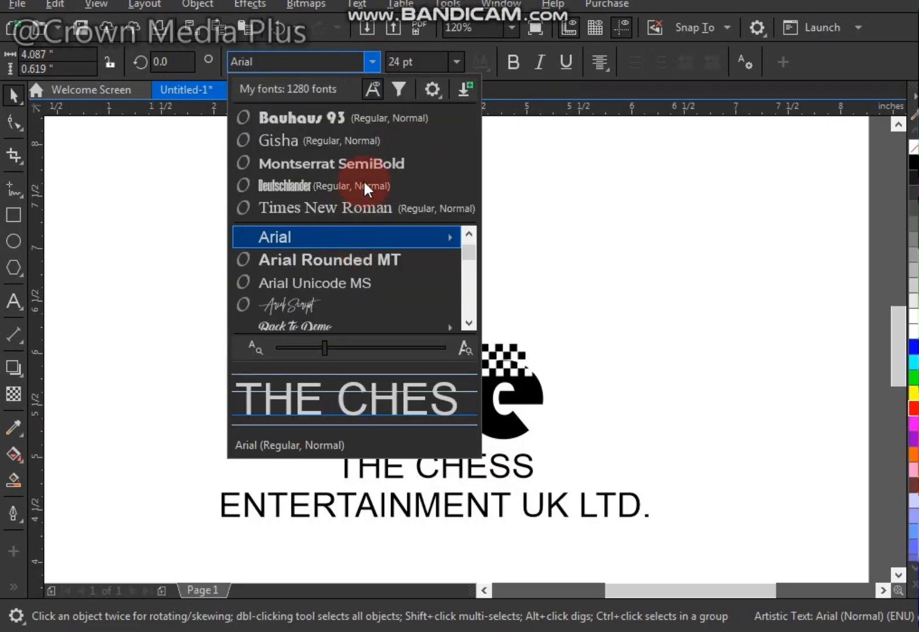
key(Escape)
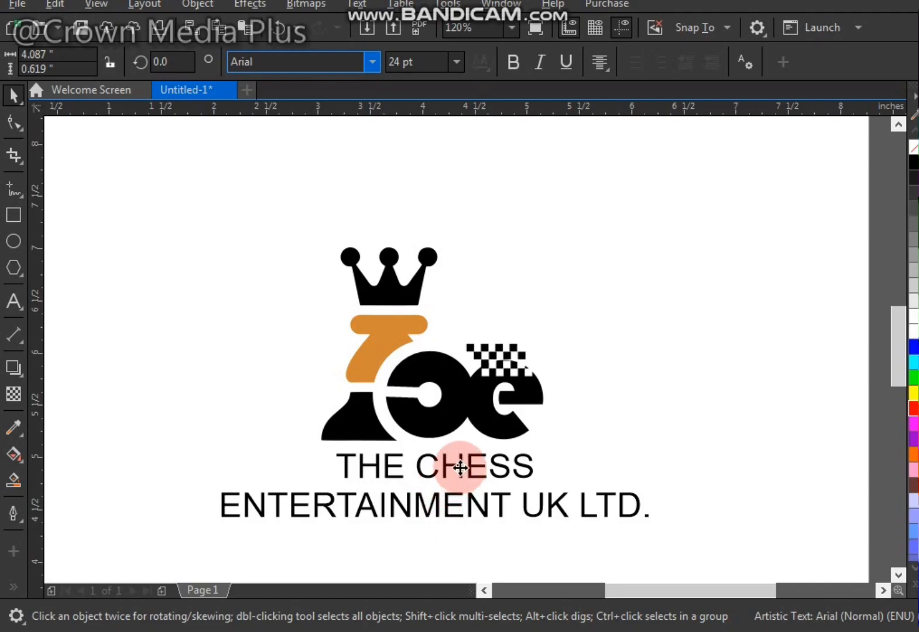
drag(457, 468, 454, 478)
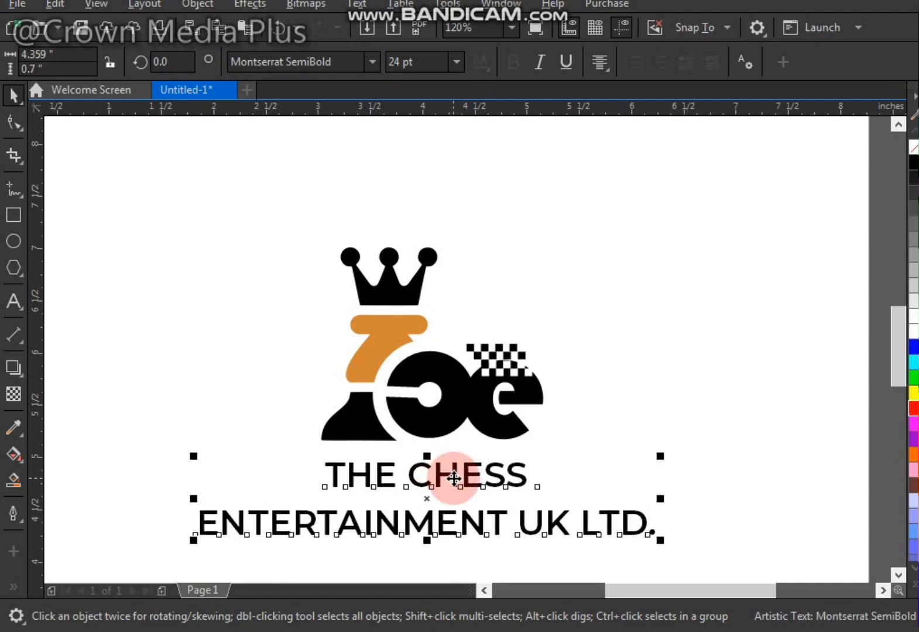
- Break the company name into separate lines, enlarging THE CHESS to about 35 pt and reducing ENTERTAINMENT UK LTD. to about 16 pt
key(ctrl+k)
click(523, 468)
drag(535, 457, 583, 430)
click(664, 516)
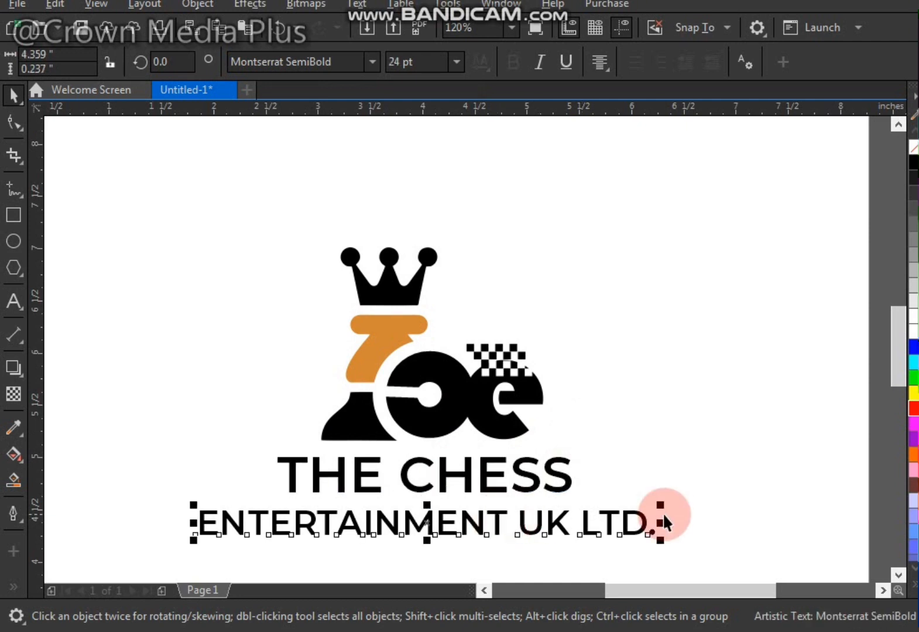
drag(664, 503, 589, 484)
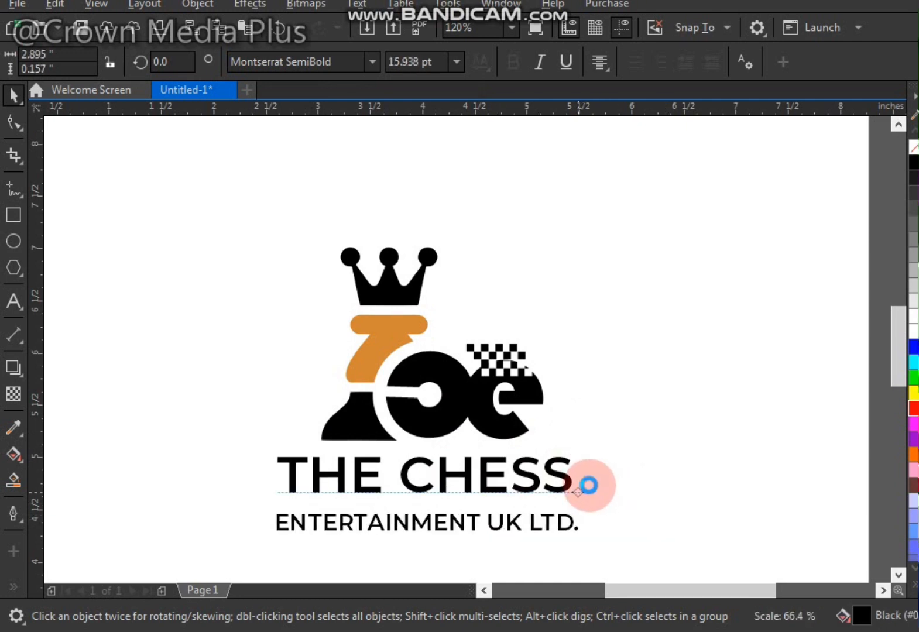
- Copy the orange fill of the chess piece's middle section onto the text THE CHESS
click(391, 341)
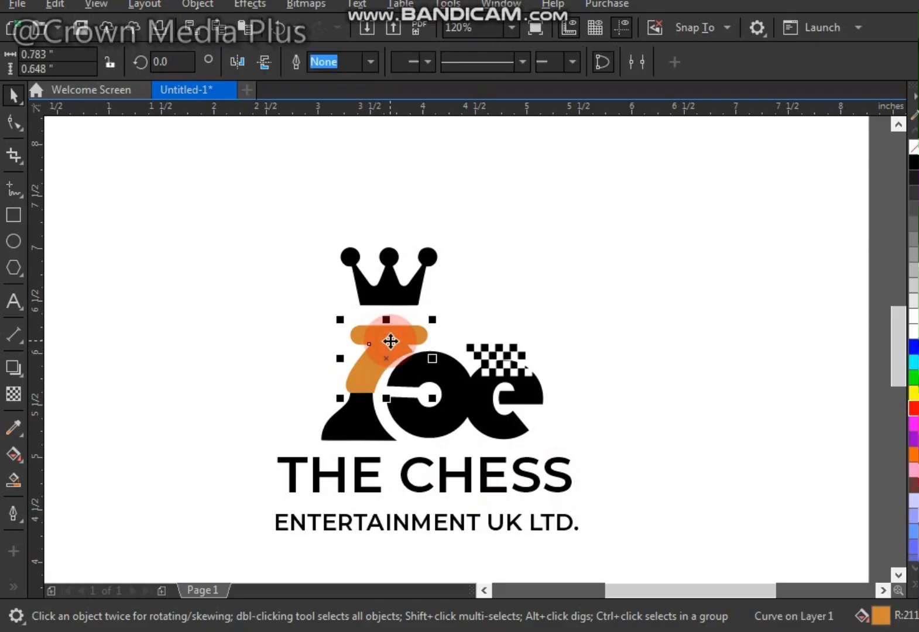
click(453, 473)
drag(392, 336, 465, 480)
click(548, 413)
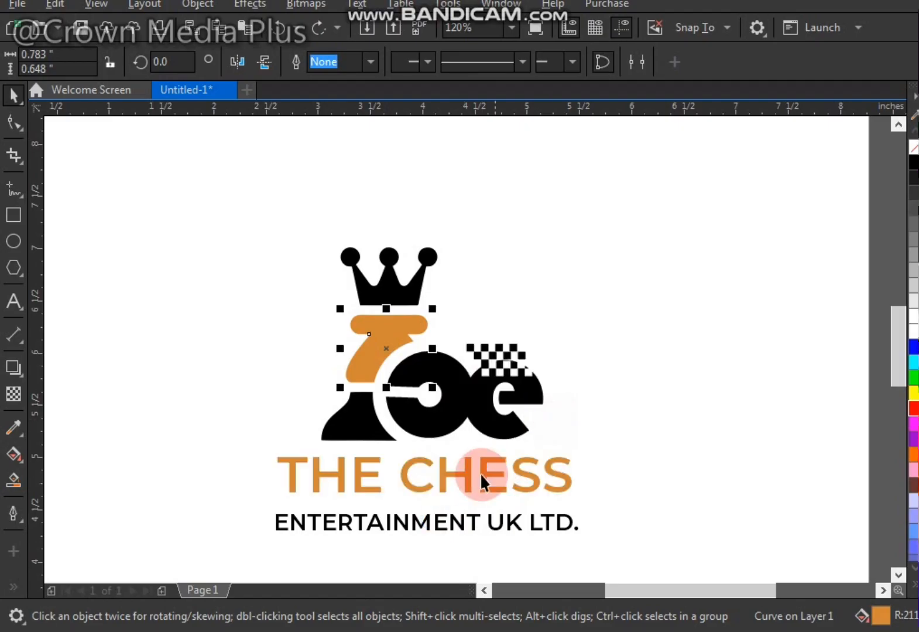
- Move both text lines up closer together under the symbol and shrink the second line to the width of THE CHESS
click(466, 475)
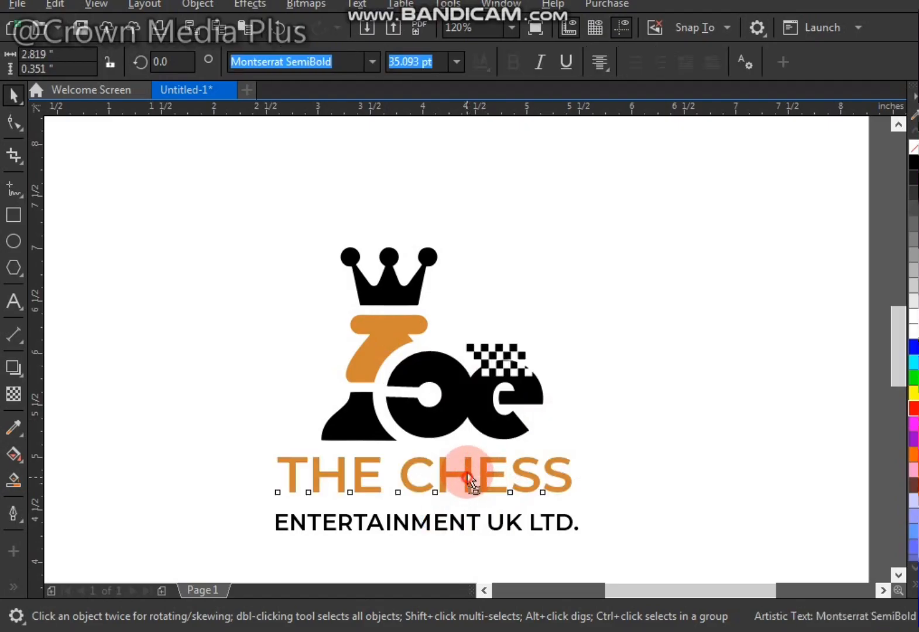
drag(461, 524, 470, 508)
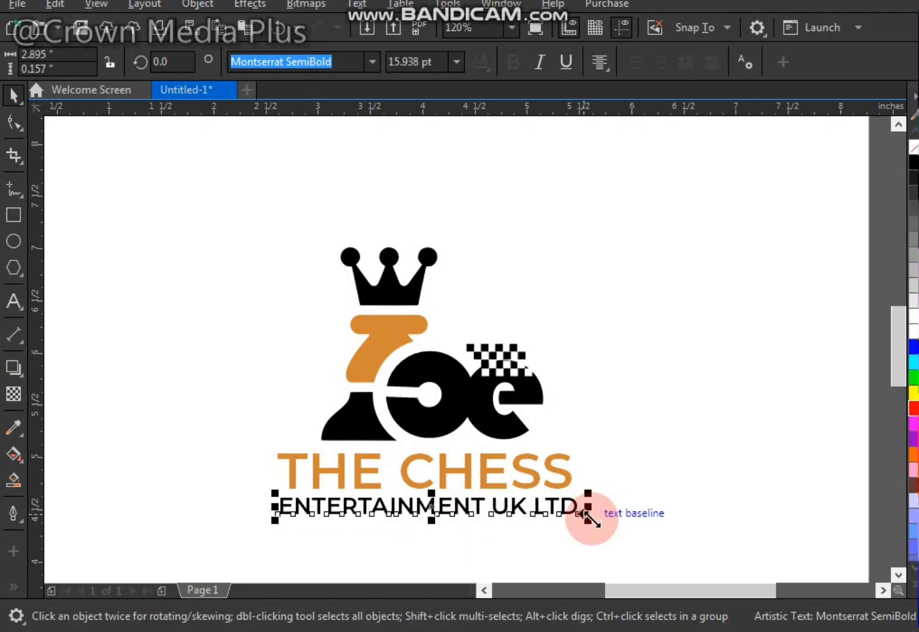
drag(590, 516, 581, 523)
- Group the two text lines and scale the group down slightly
shift+click(566, 478)
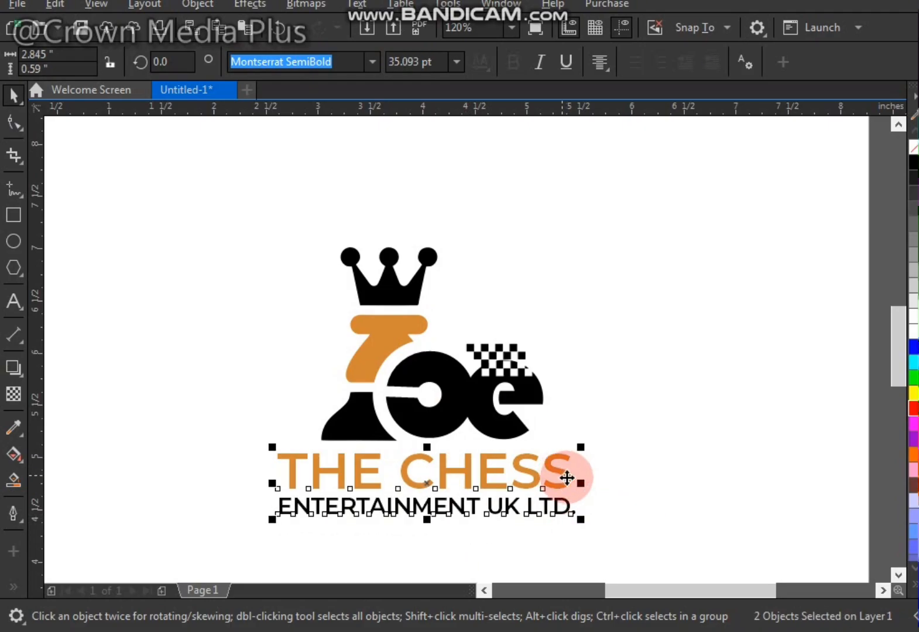
key(ctrl+g)
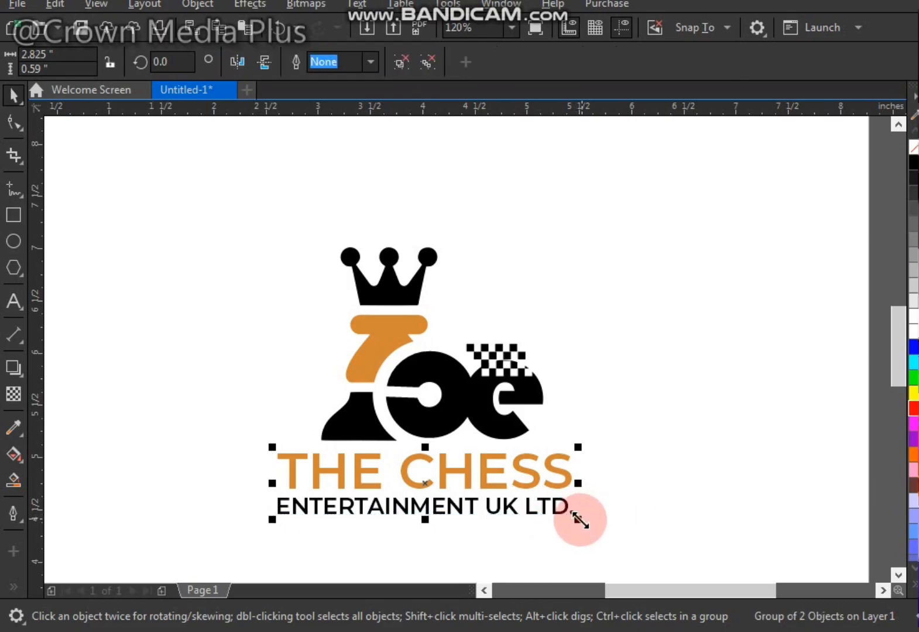
drag(577, 519, 564, 526)
- Group all parts of the logo symbol and centre the symbol and the text group on each other horizontally
drag(663, 205, 229, 468)
key(ctrl+g)
click(454, 466)
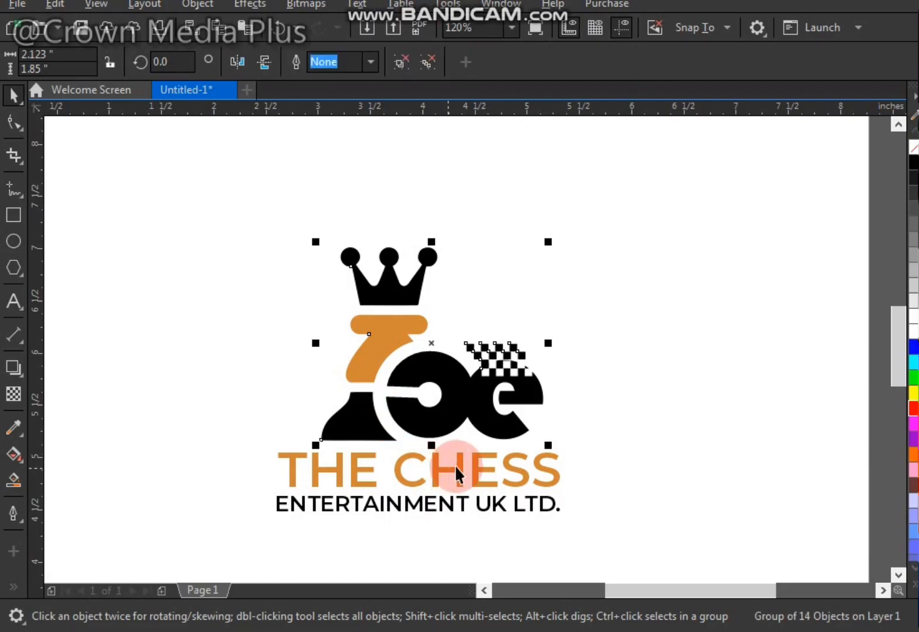
shift+click(461, 396)
key(c)
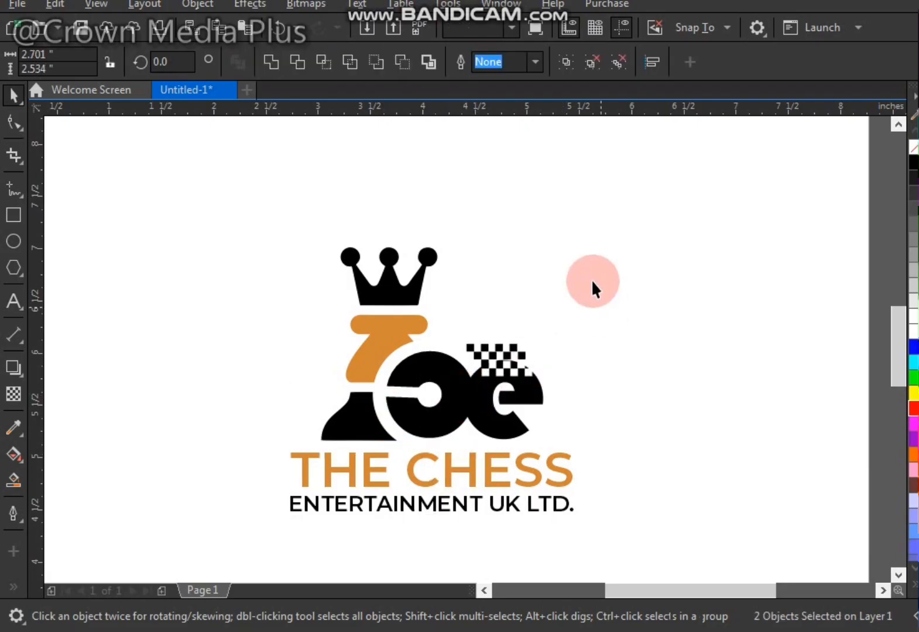
click(590, 280)
key(shift+F4)
key(z)
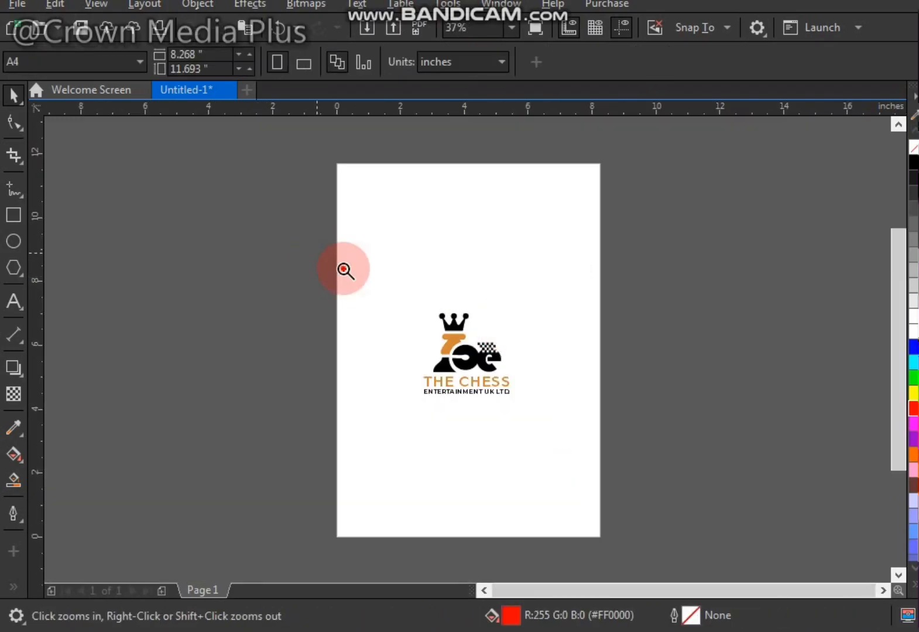
click(469, 386)
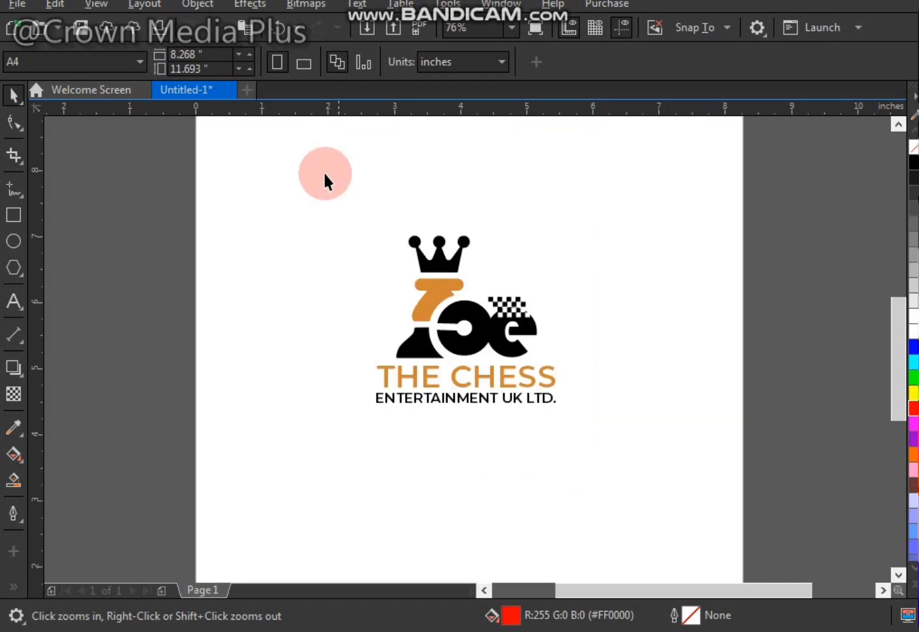
- Scale the whole logo down to about 2.43 by 2.28 inches and move it to the upper left of the page
drag(325, 179, 607, 438)
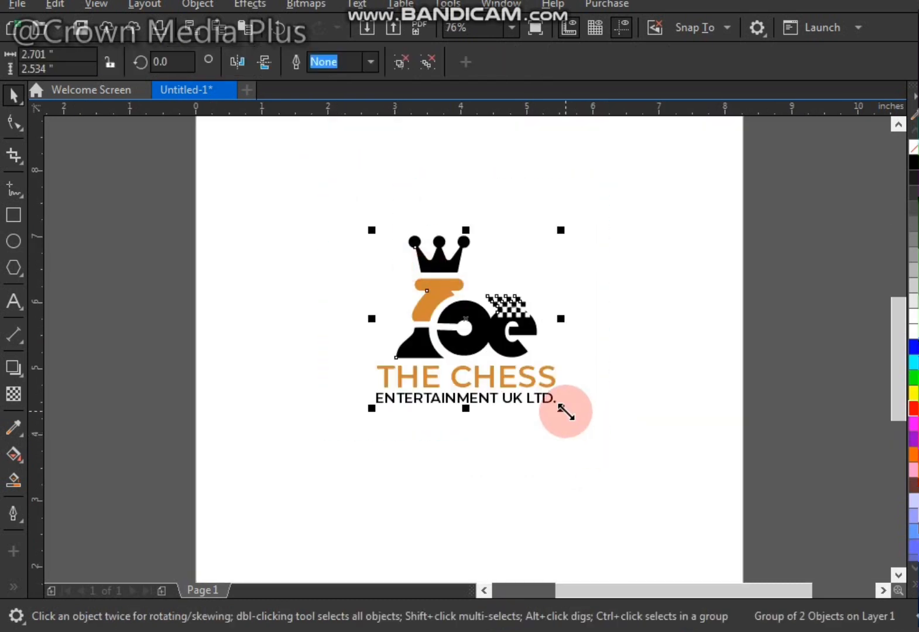
drag(565, 413, 531, 381)
drag(434, 254, 339, 220)
drag(433, 346, 490, 343)
click(73, 222)
- Draw a rectangle about 3.25 by 3.12 inches around the logo and send it behind the logo
click(14, 215)
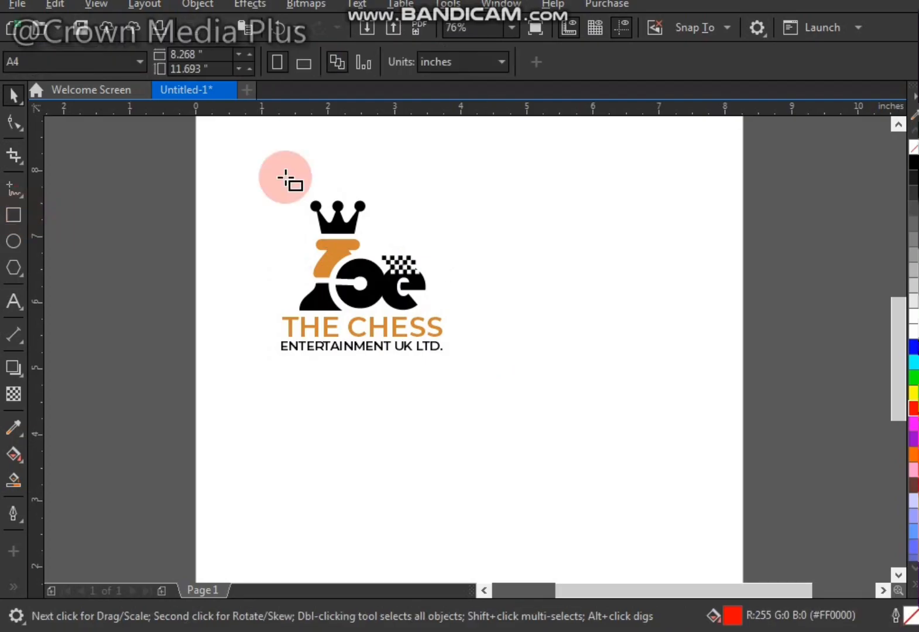
drag(253, 174, 469, 381)
key(space)
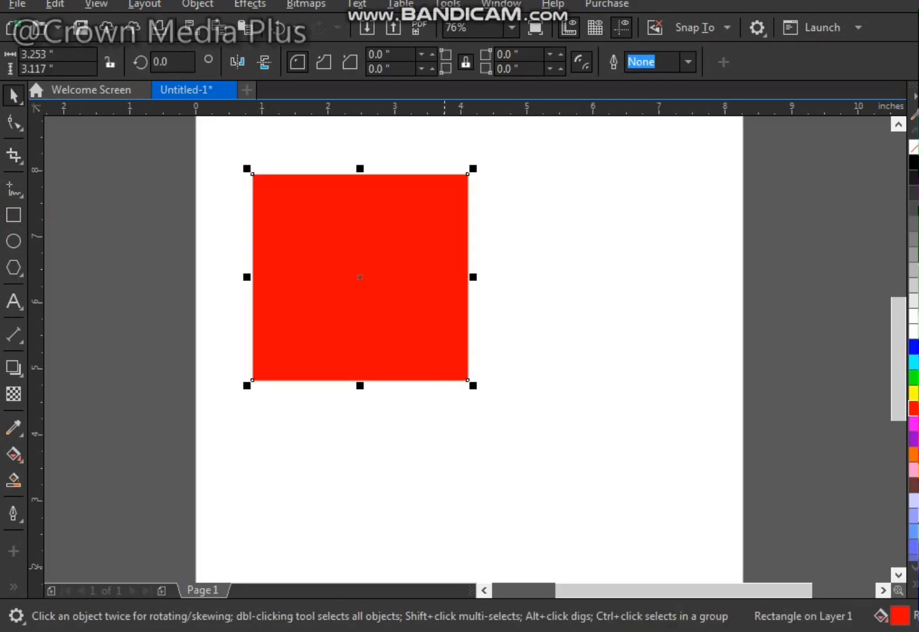
key(shift+Page_Down)
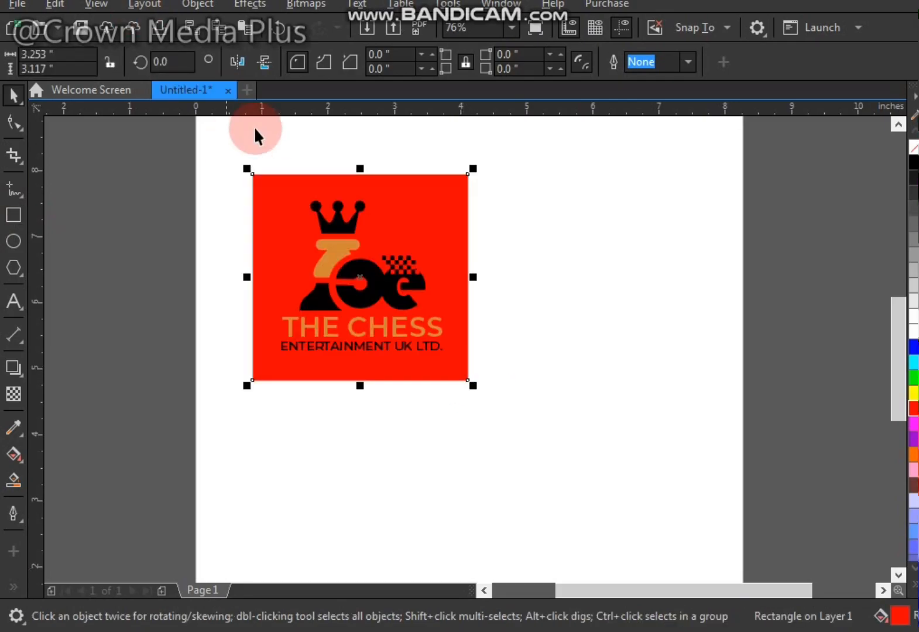
- Scale the logo down slightly and centre it horizontally and vertically on the red rectangle
click(339, 222)
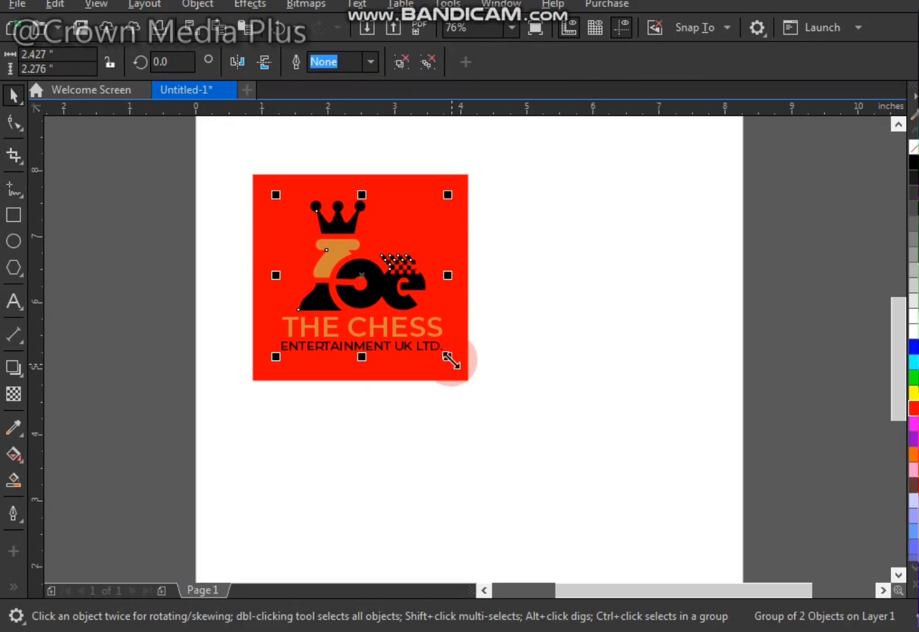
drag(448, 357, 429, 340)
shift+click(452, 266)
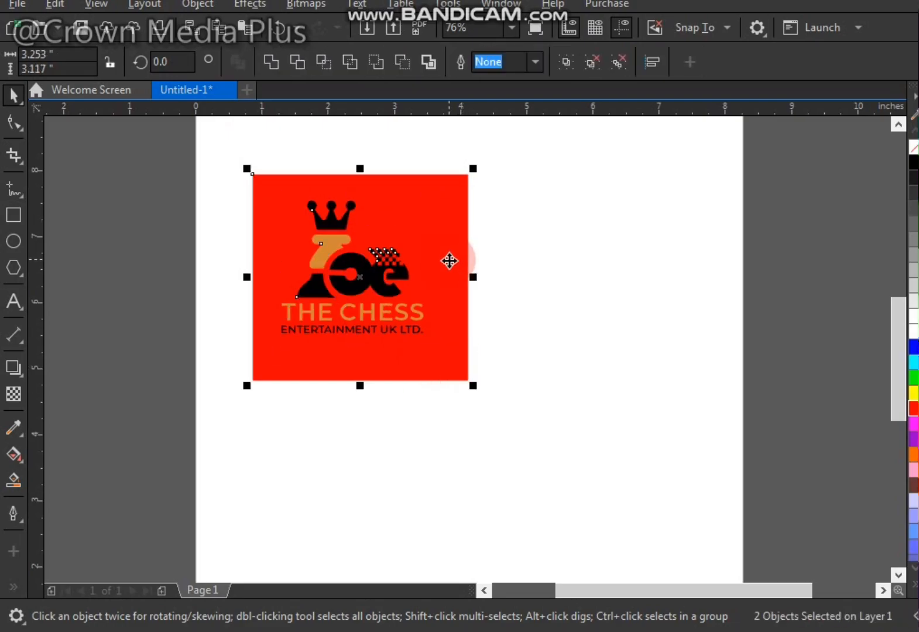
key(c)
key(e)
click(476, 205)
- Change the fill of the rectangle behind the logo to light grey #E6E6E6
click(450, 221)
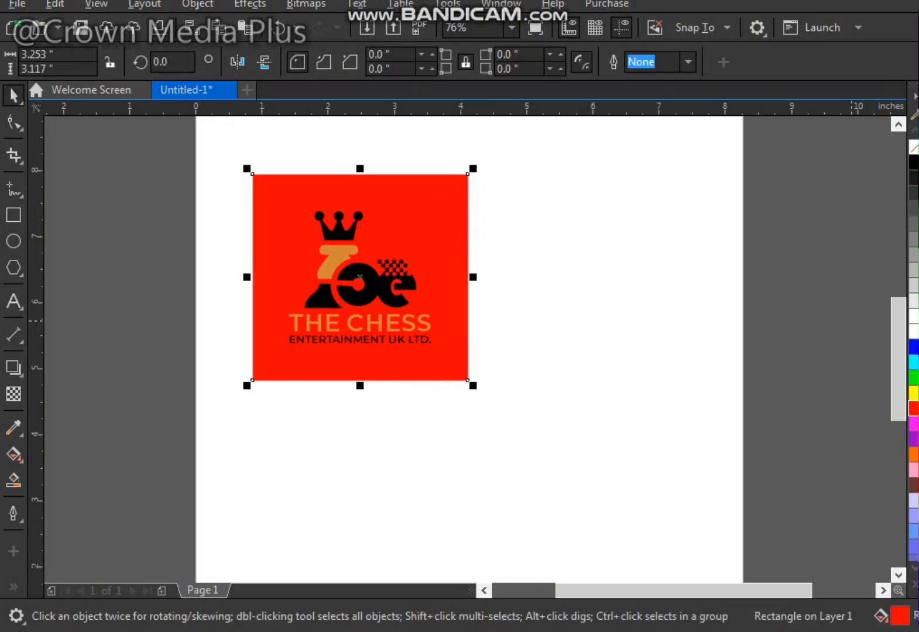
click(913, 286)
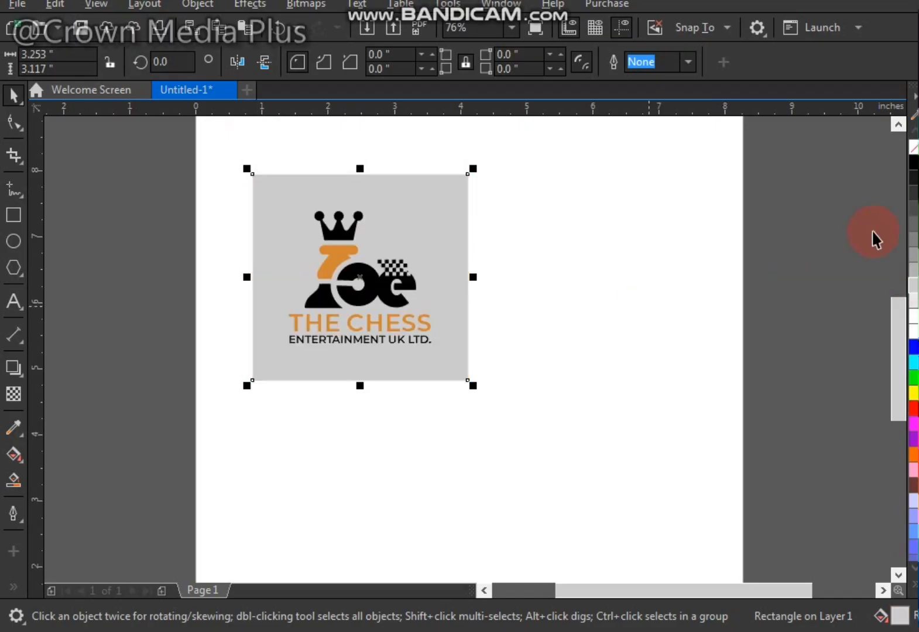
click(914, 306)
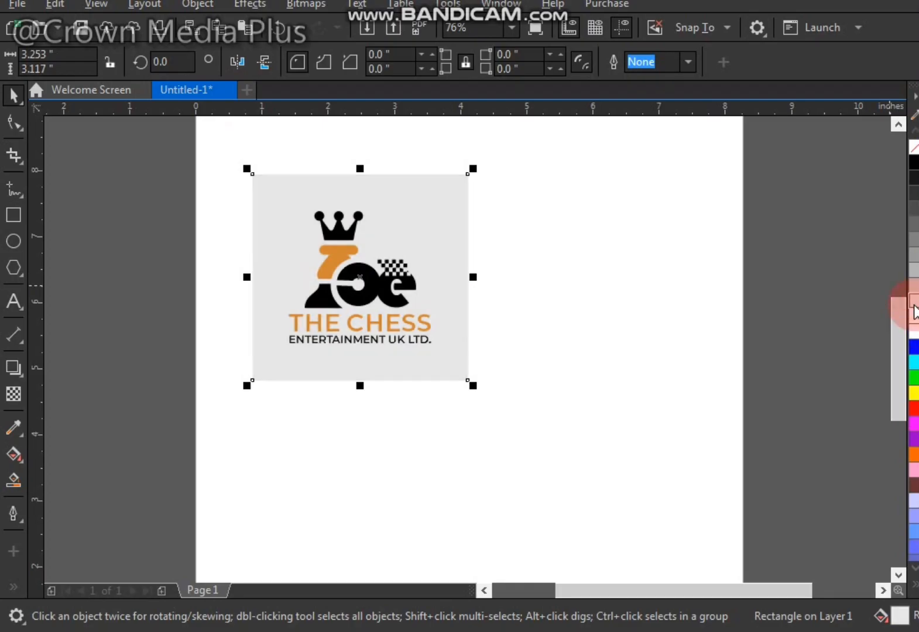
click(554, 222)
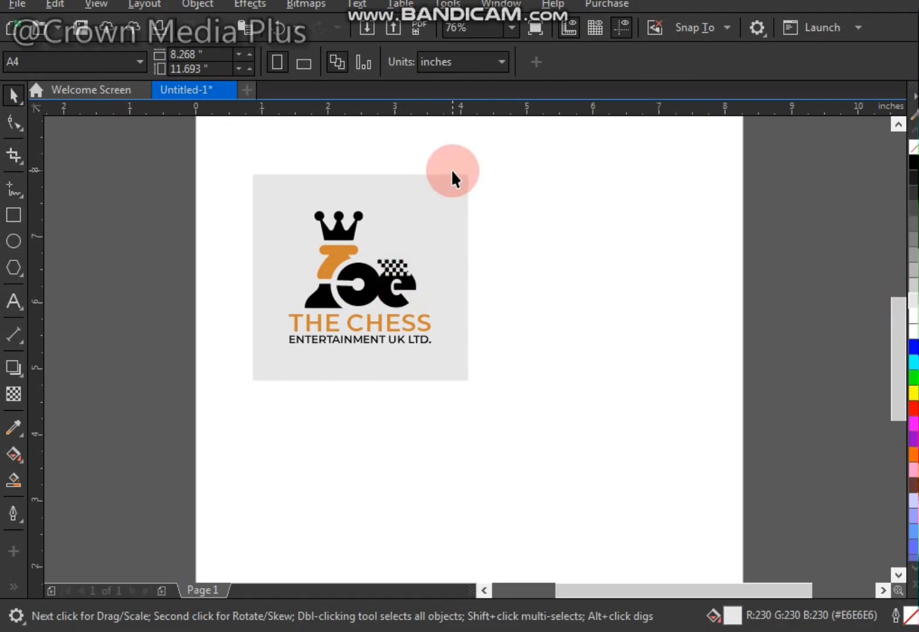
- Duplicate the light grey rectangle directly below the original and fill the copy with black
click(458, 216)
drag(456, 188, 436, 398)
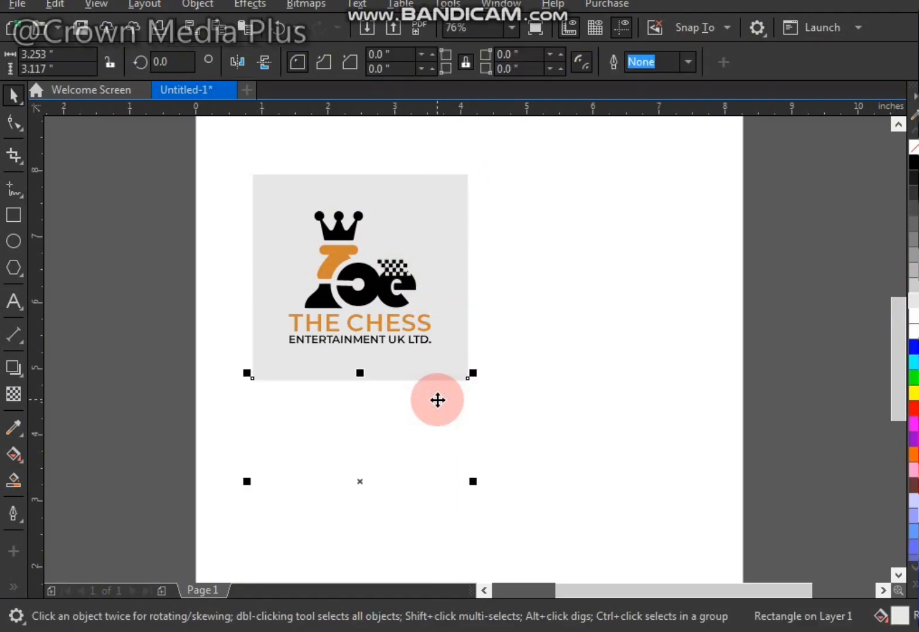
click(381, 433)
click(382, 433)
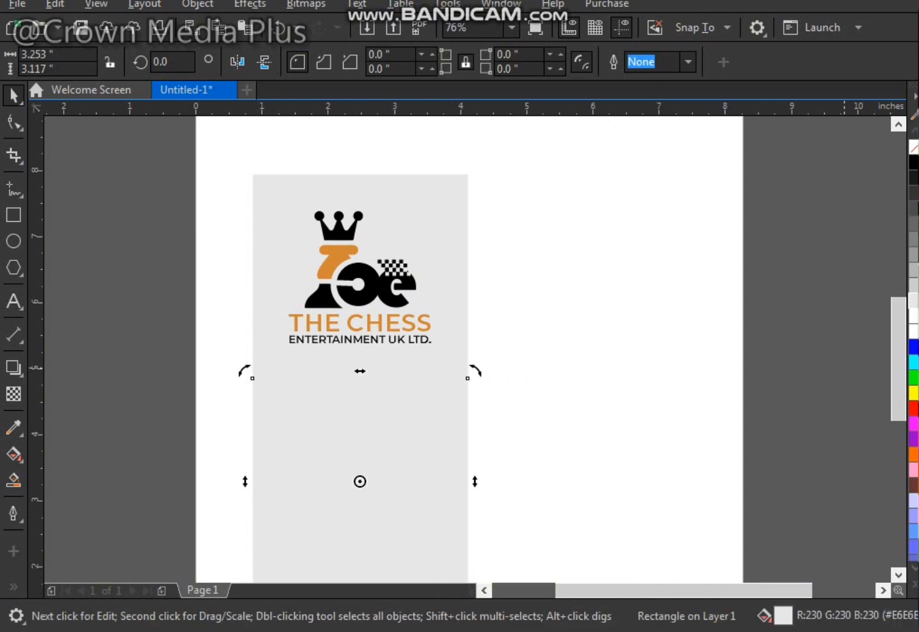
click(912, 166)
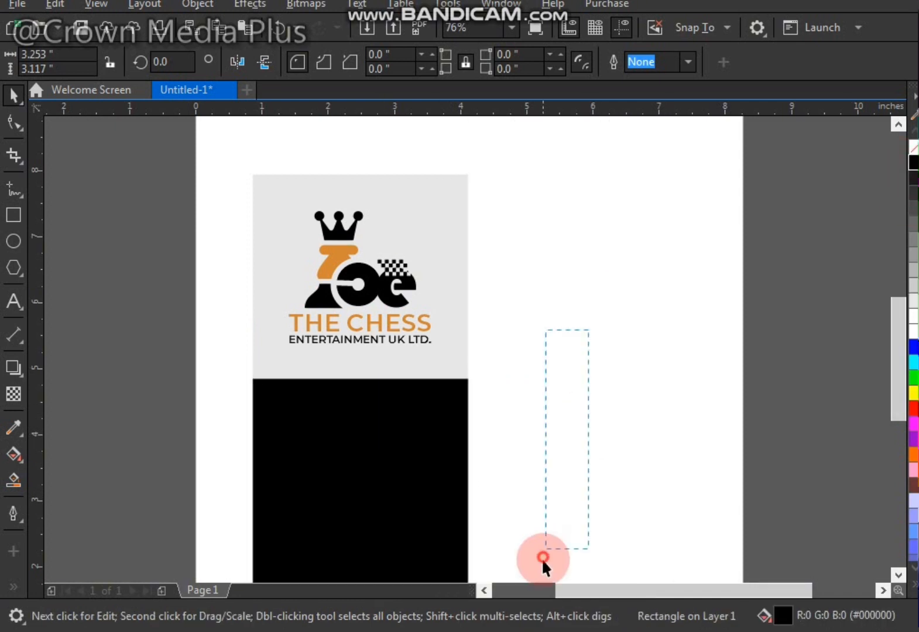
drag(542, 557, 543, 558)
- Place a copy of the logo at the right edge of the black rectangle
key(z)
right_click(532, 398)
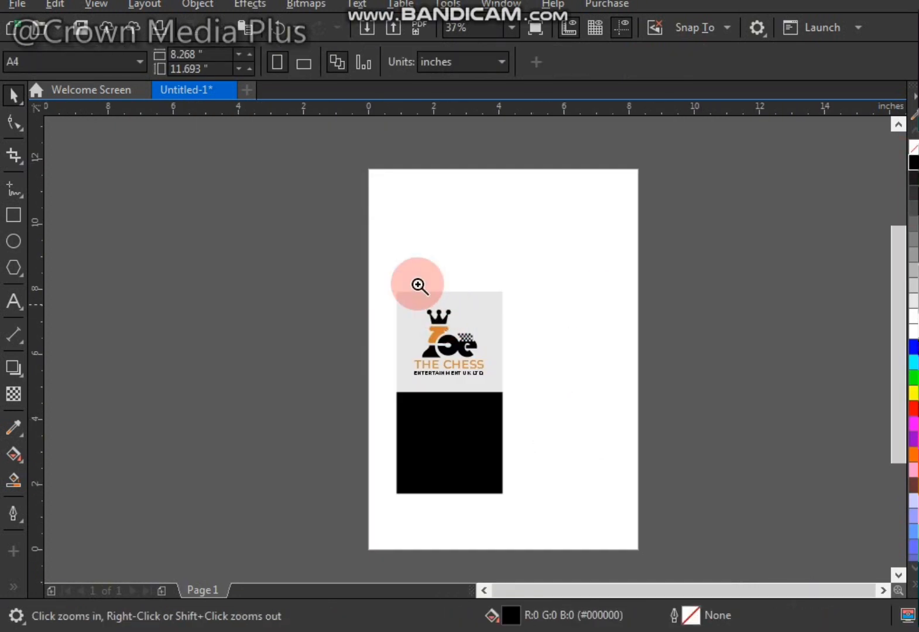
drag(394, 271, 601, 507)
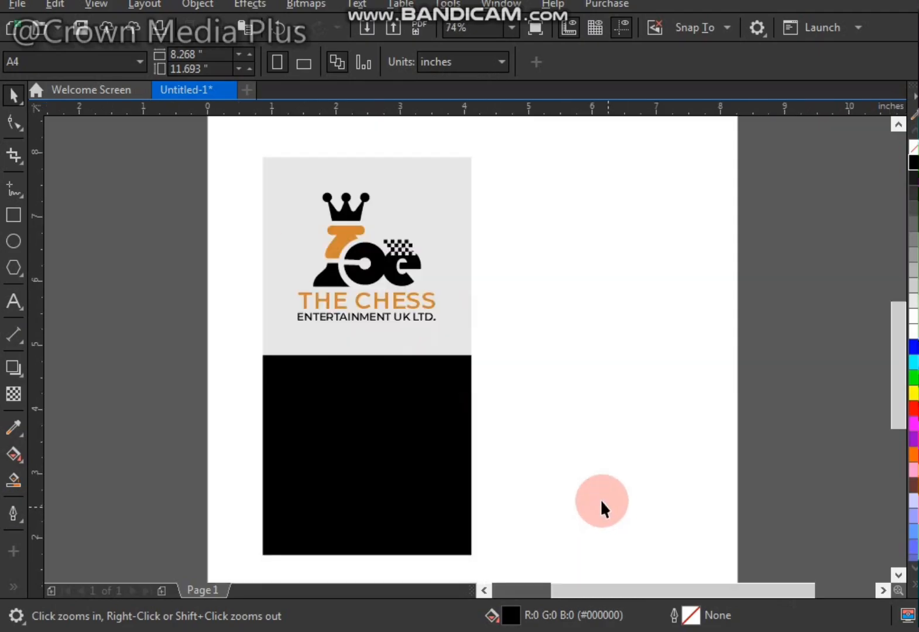
click(350, 234)
drag(351, 232, 533, 416)
- Fill all parts of the copied logo's symbol with white, starting with the crown
ctrl+click(559, 398)
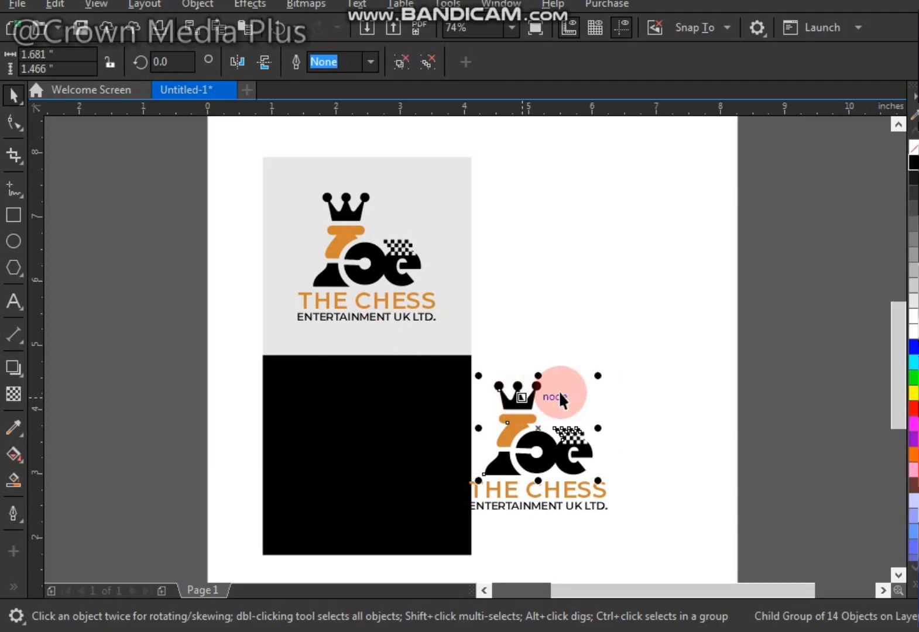
ctrl+click(521, 392)
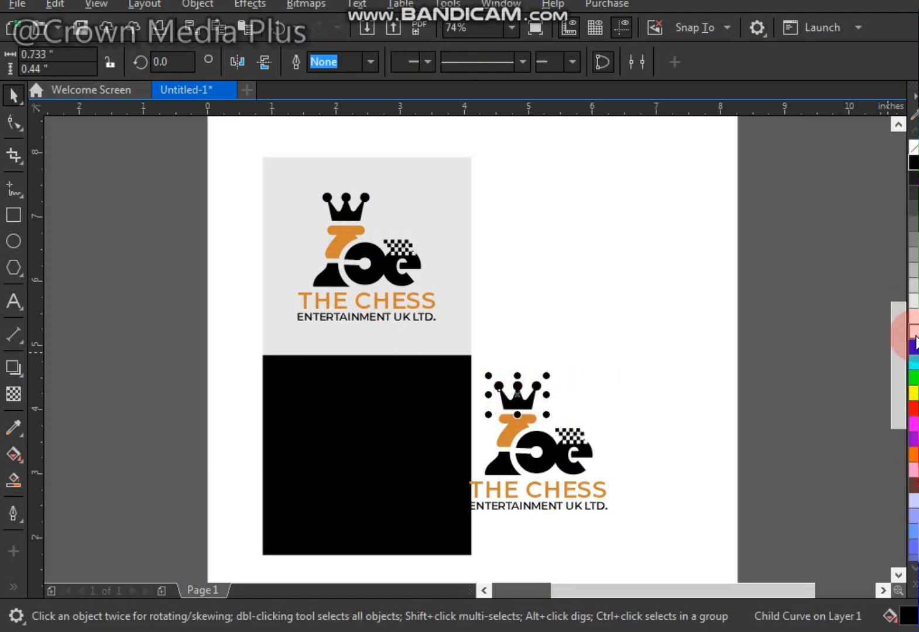
drag(486, 447, 568, 486)
click(549, 420)
- Move the copied logo onto the black rectangle and fill its line ENTERTAINMENT UK LTD. with white
click(527, 442)
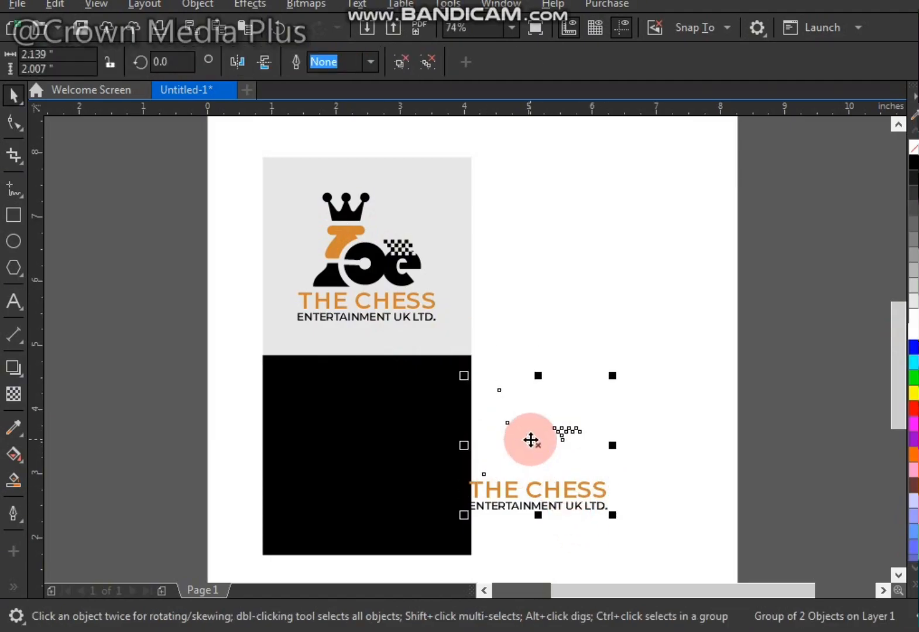
drag(530, 440, 443, 440)
ctrl+click(502, 508)
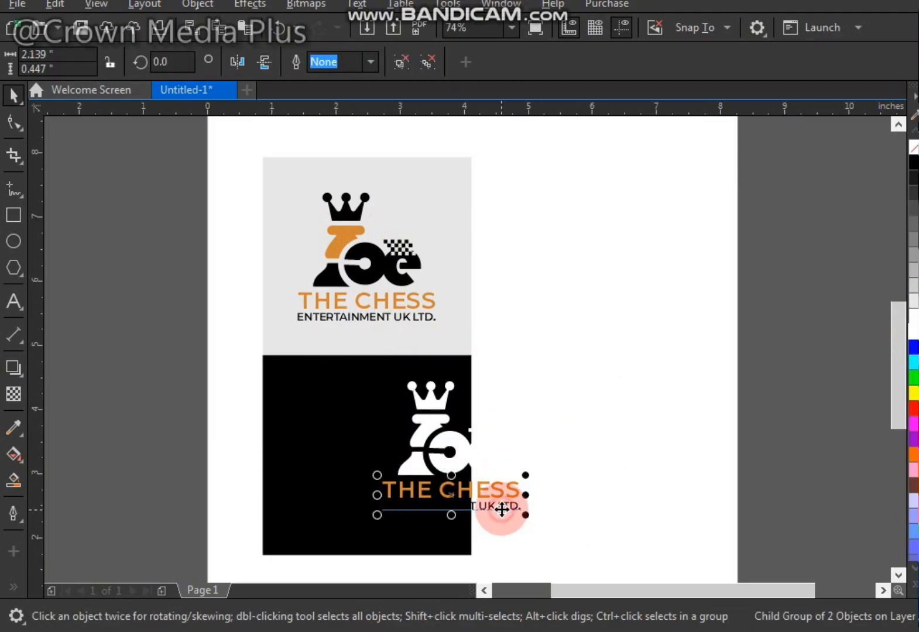
ctrl+click(499, 508)
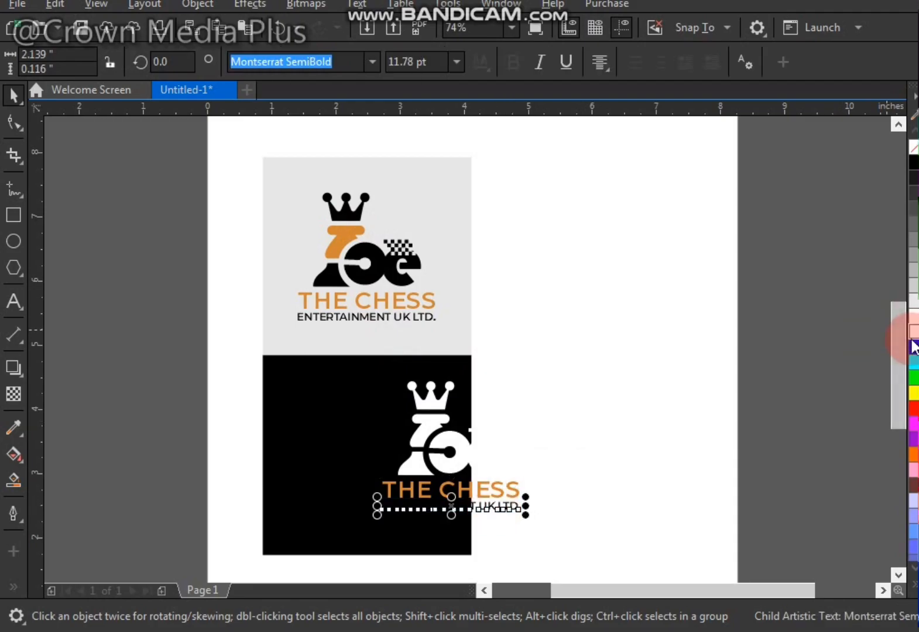
- Copy all properties of the orange text THE CHESS onto the middle section of the white chess piece
ctrl+click(481, 491)
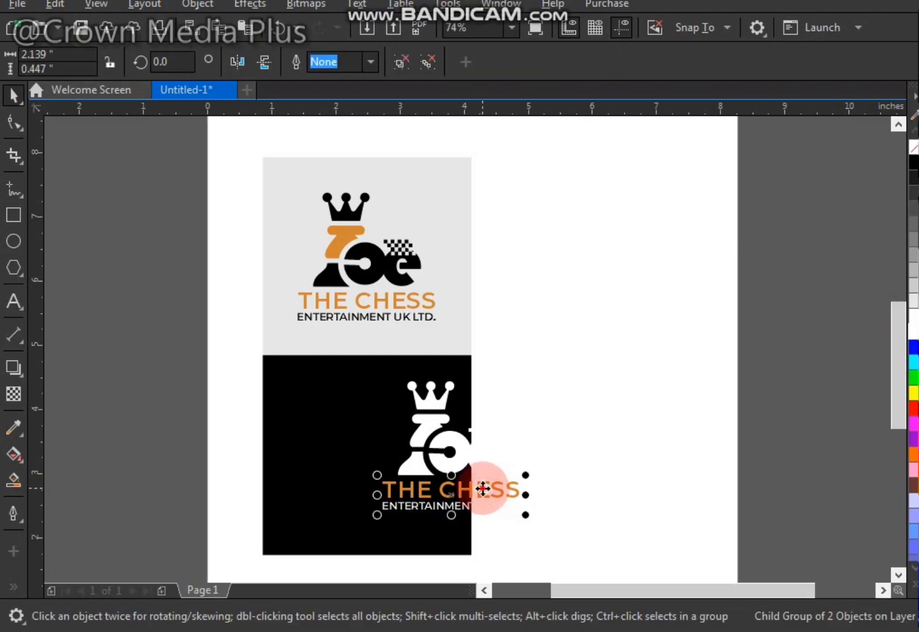
ctrl+click(487, 495)
drag(481, 486, 427, 427)
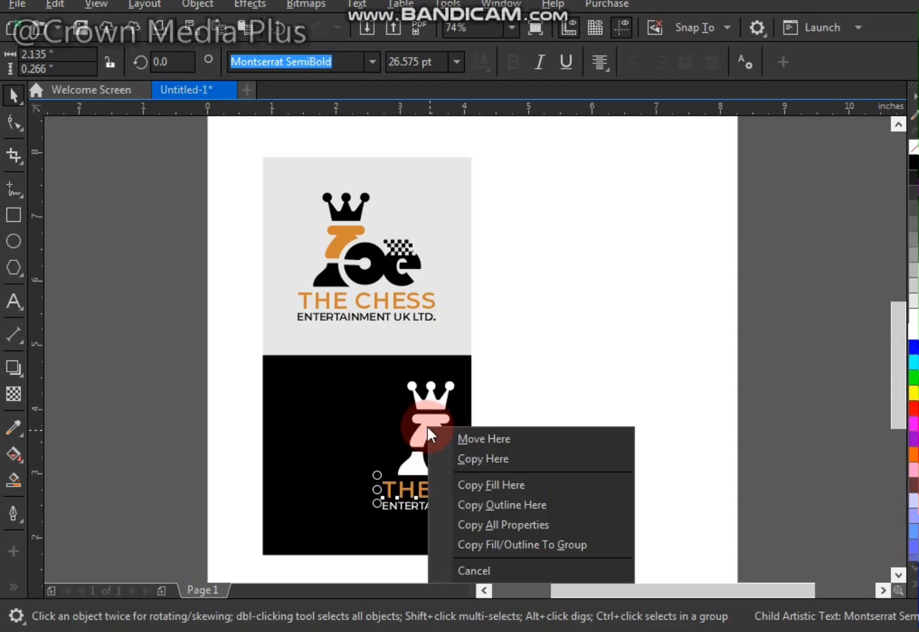
click(517, 525)
- Centre the white logo version horizontally and vertically on the black rectangle
shift+click(329, 397)
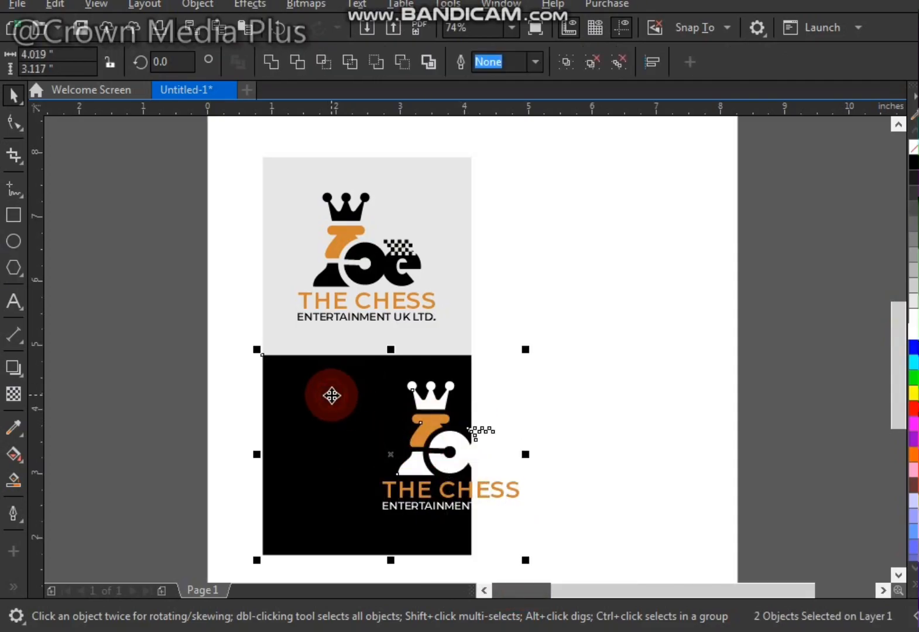
key(c)
key(e)
click(540, 412)
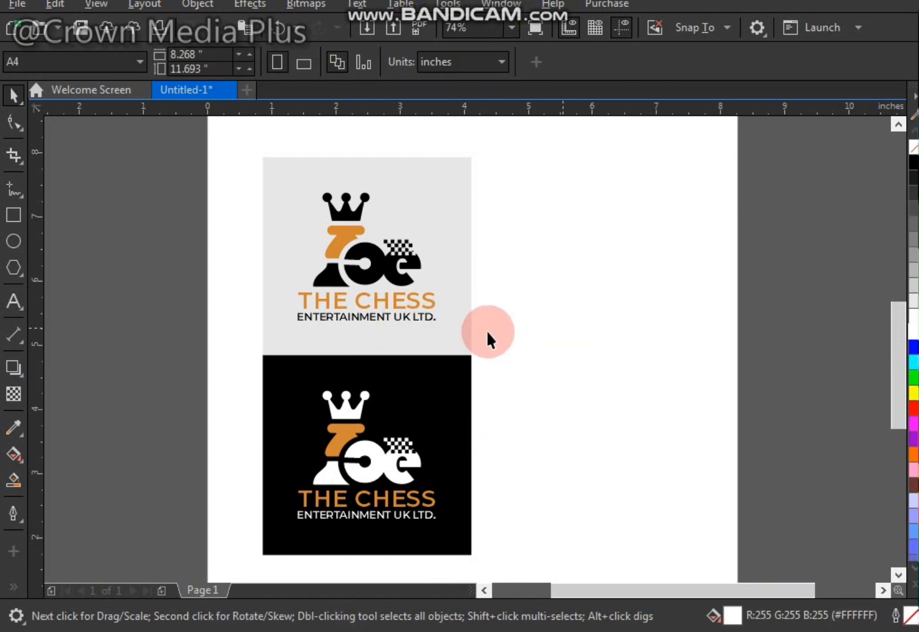
- Mirror a copy of both rectangles to their right, about 3.59 inches wide, then group the pair and flip it vertically
click(277, 327)
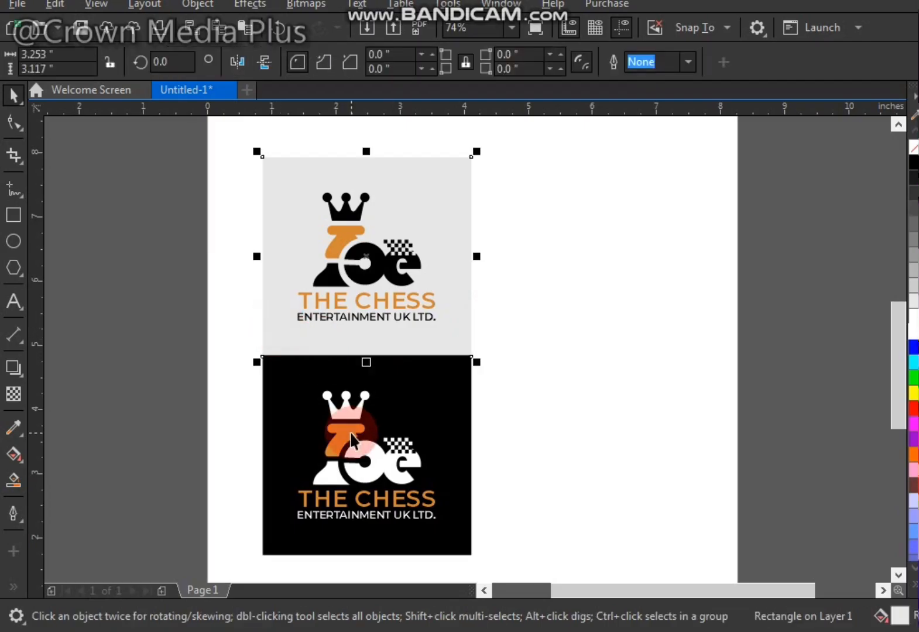
shift+click(279, 379)
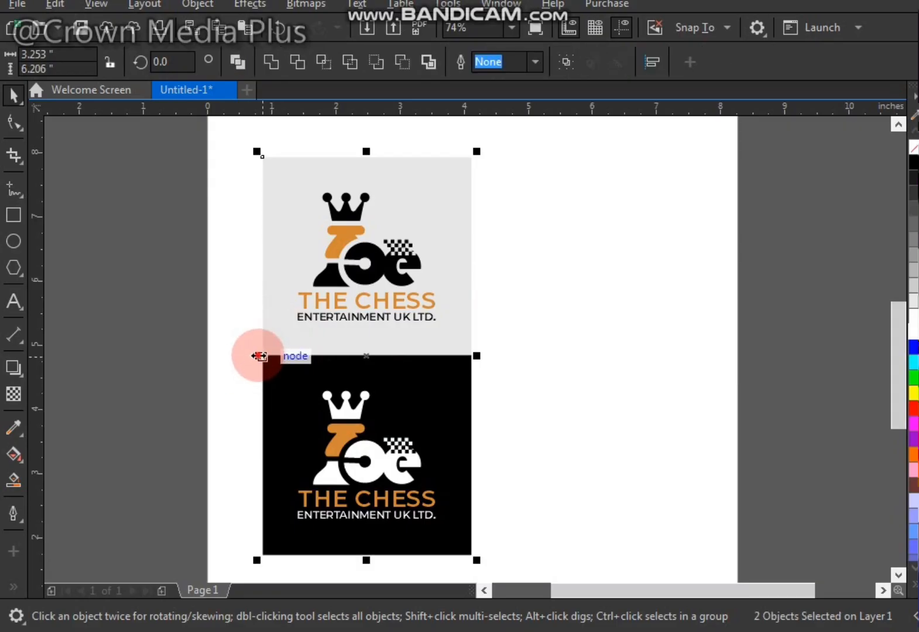
drag(256, 356, 696, 423)
right_click(697, 423)
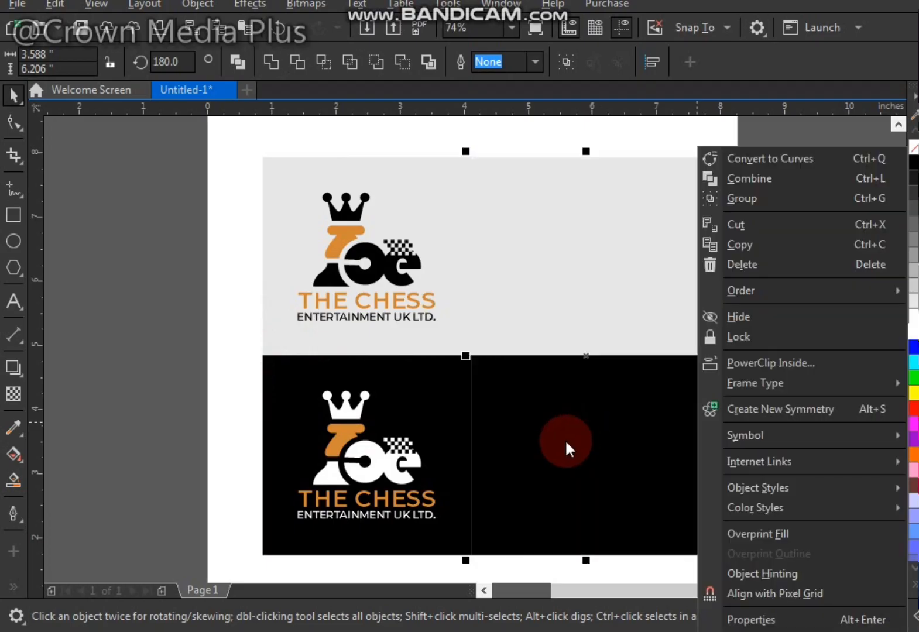
click(548, 419)
click(238, 61)
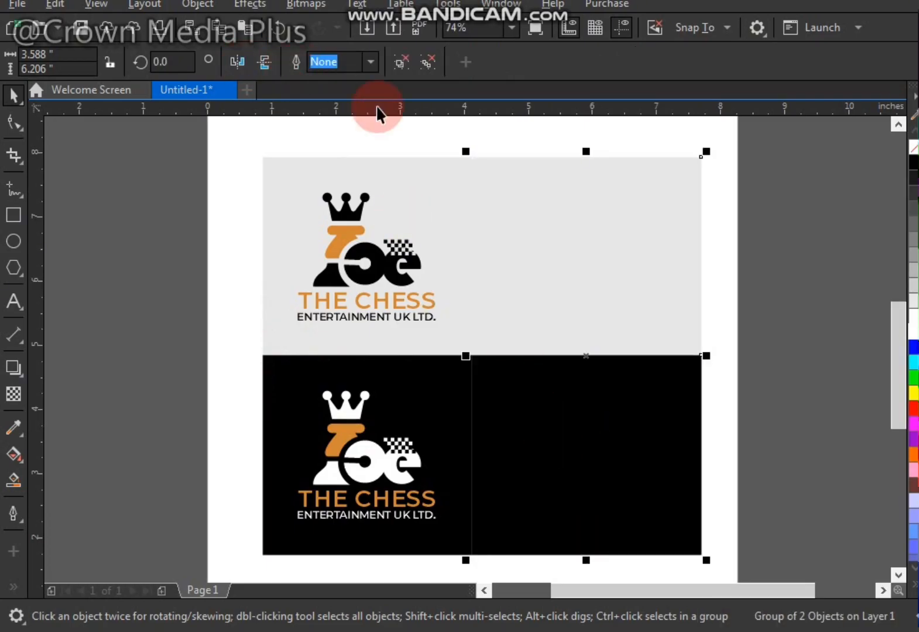
click(265, 61)
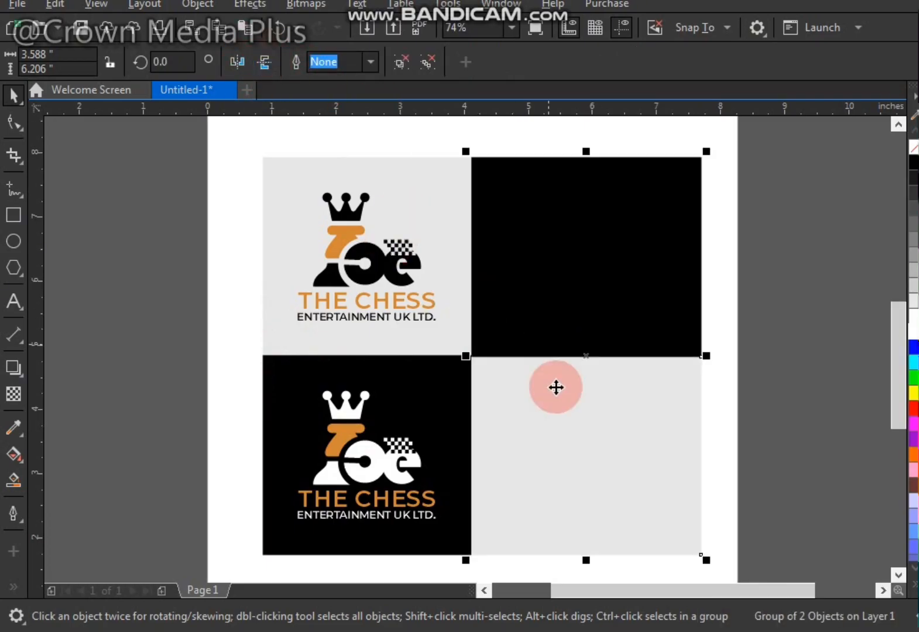
- Scale the logos on the black and light grey rectangles down slightly about their centres, to about 1.97 inches wide
click(404, 461)
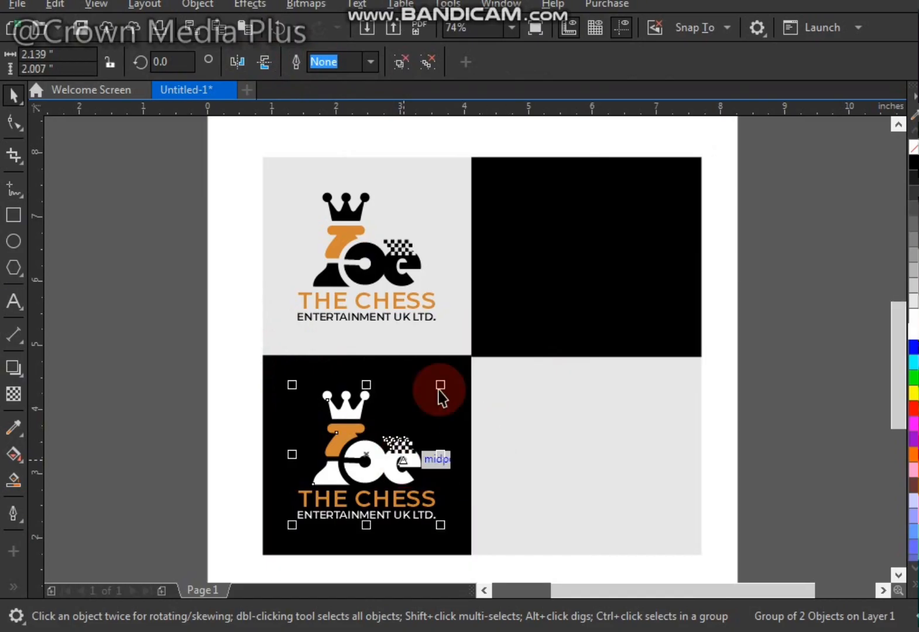
drag(440, 384, 439, 378)
click(416, 289)
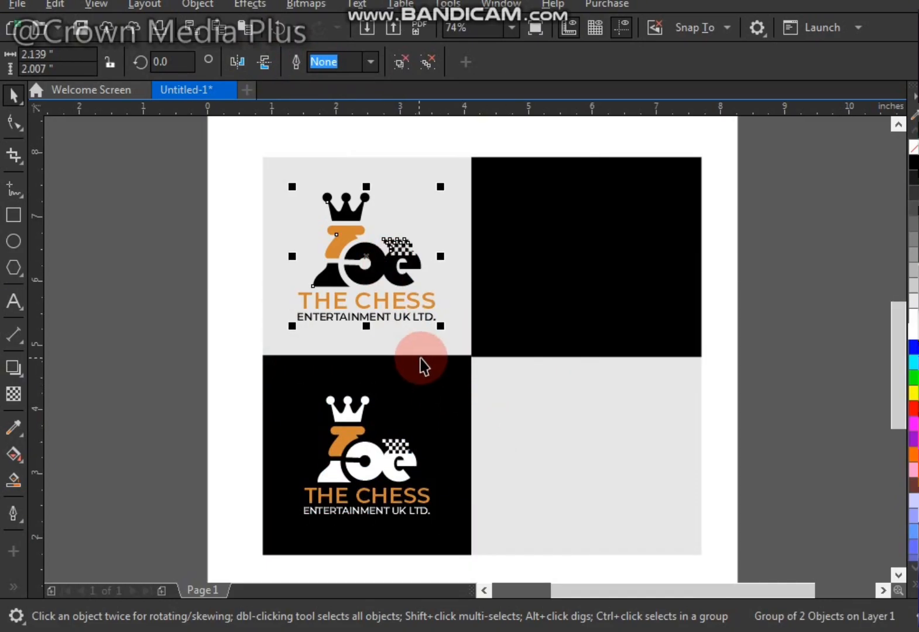
key(ctrl+r)
- Copy the orange fill of the text THE CHESS onto the upper right black rectangle
ctrl+click(397, 298)
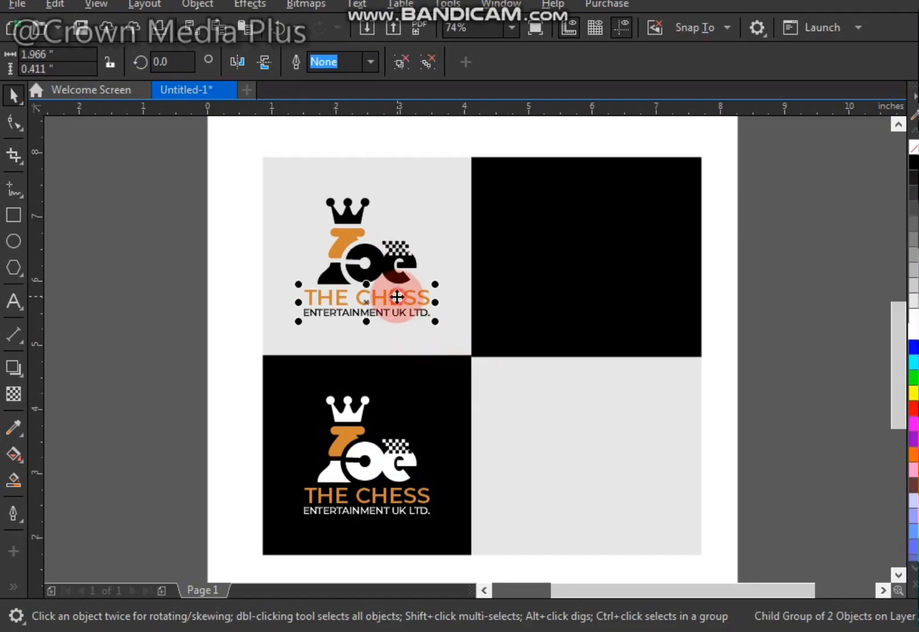
drag(393, 297, 544, 281)
key(Escape)
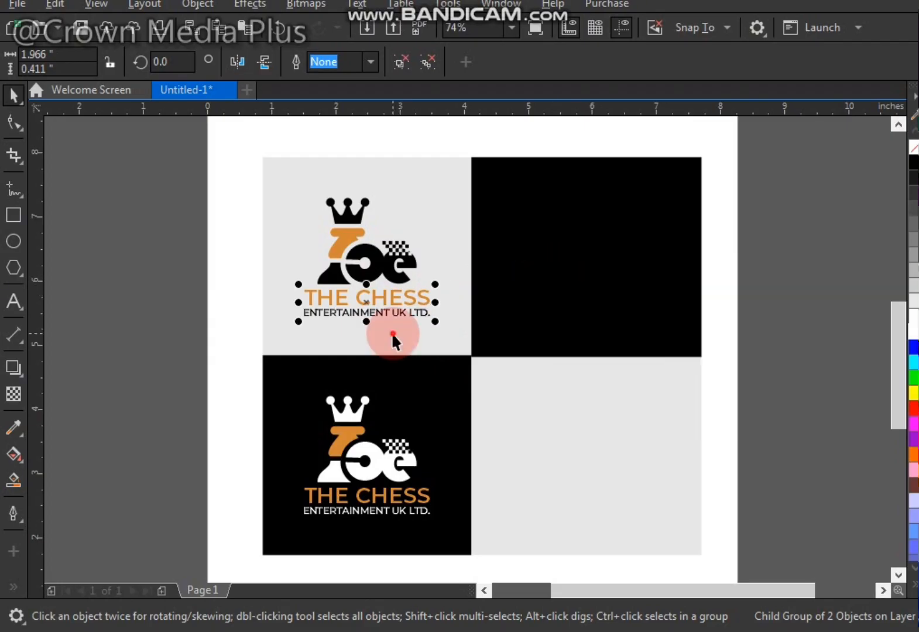
ctrl+click(395, 299)
drag(395, 299, 559, 273)
click(651, 371)
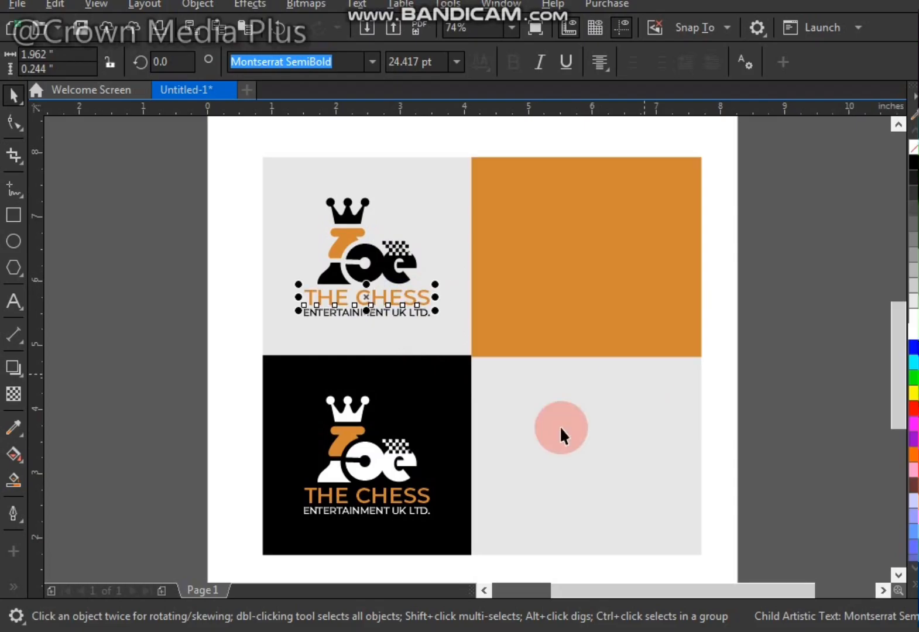
- Place a copy of the black and orange logo on the orange rectangle
click(334, 243)
drag(349, 235, 570, 237)
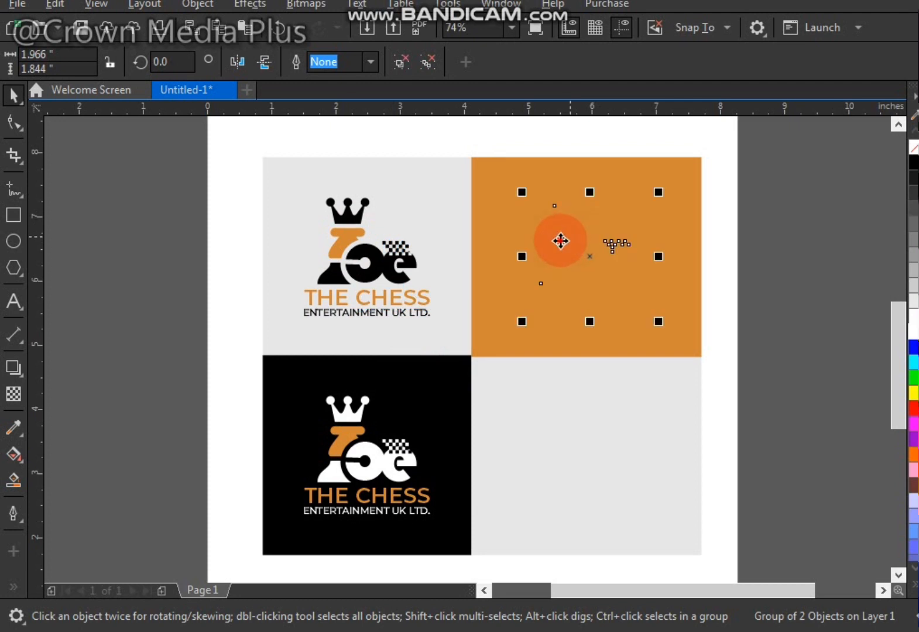
- Fill the whole logo on the orange rectangle with white and deselect it
click(912, 329)
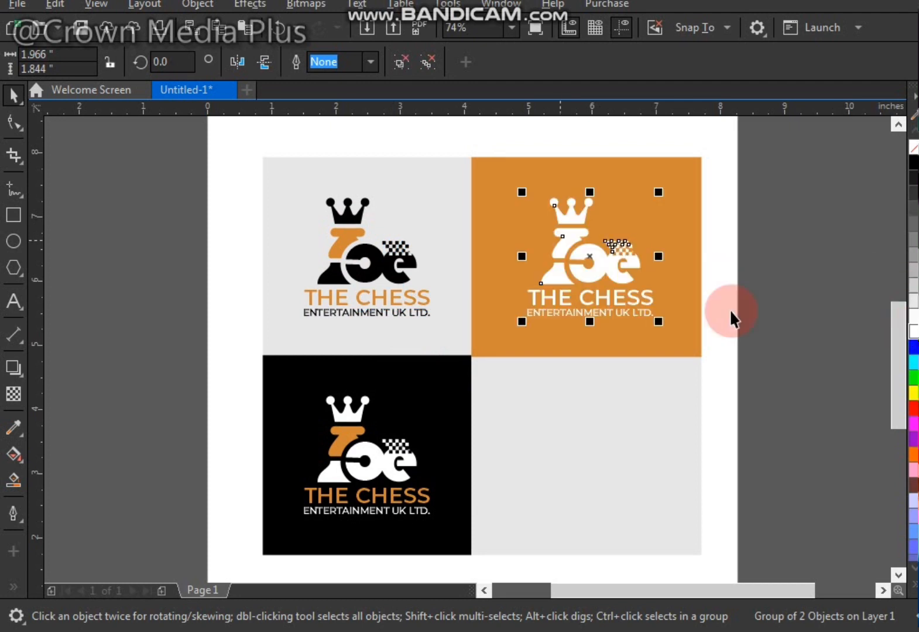
key(Escape)
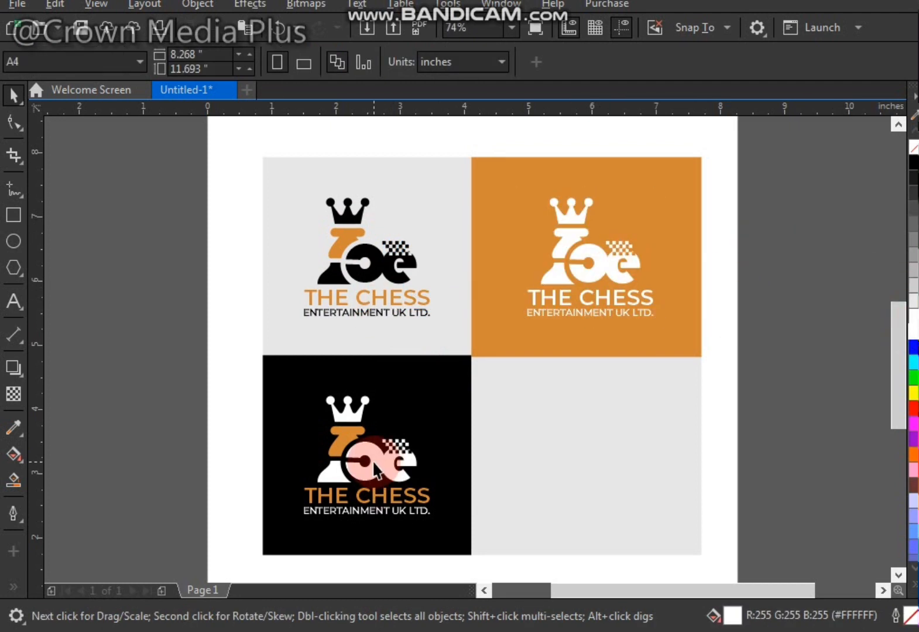
- Place a copy of the black rectangle's logo on the empty light grey rectangle, fill it with grey (RGB 179, 179, 179) and nudge it right
drag(374, 471, 594, 467)
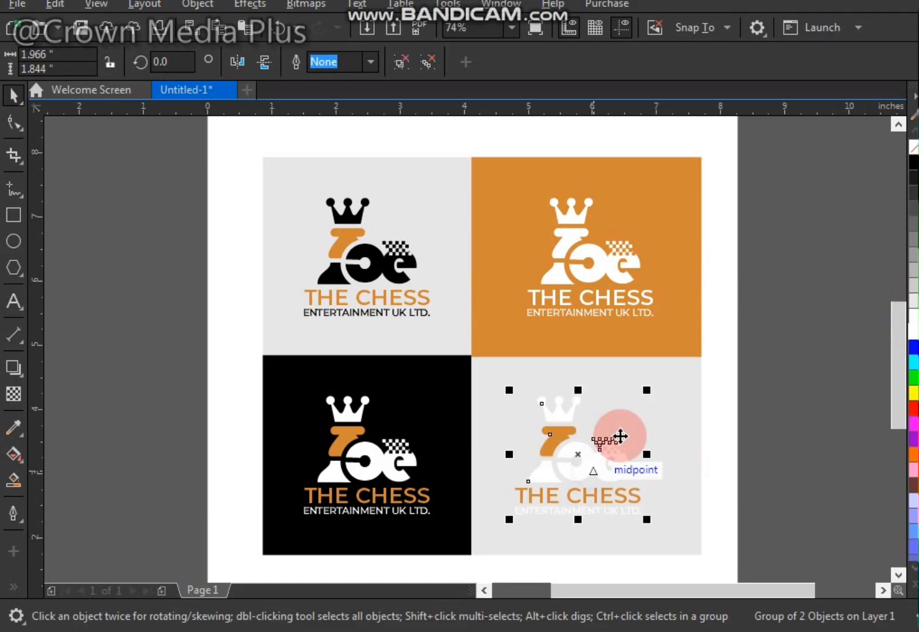
click(915, 269)
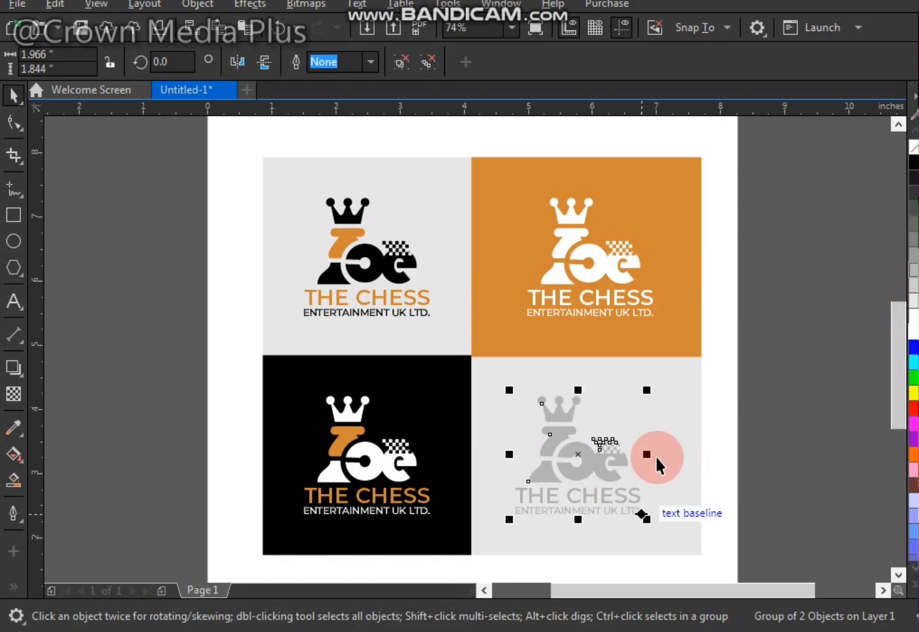
key(Right)
click(761, 436)
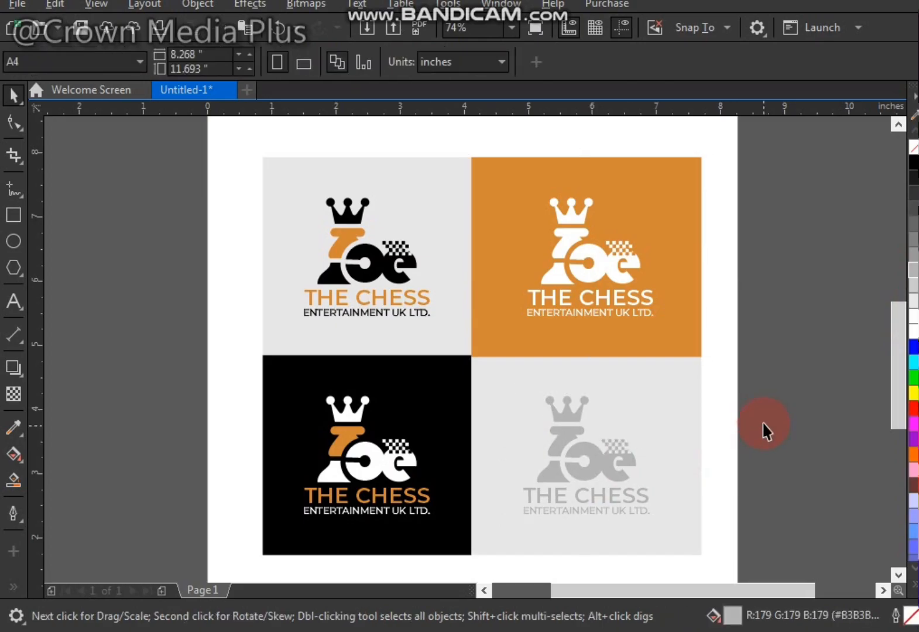
- Group all the rectangles and logos into one group and view the finished colour grid in a full-screen preview
key(ctrl+a)
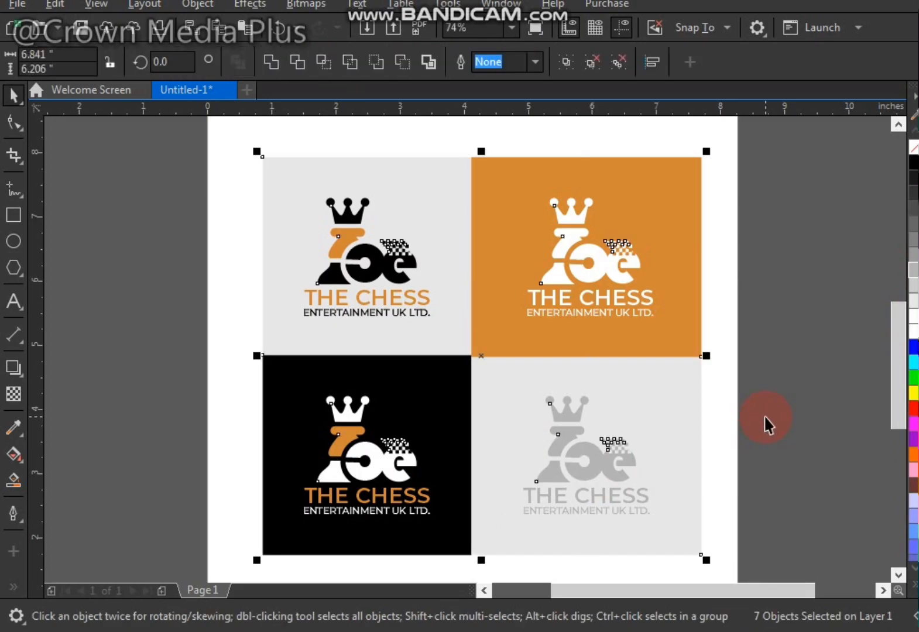
key(ctrl+g)
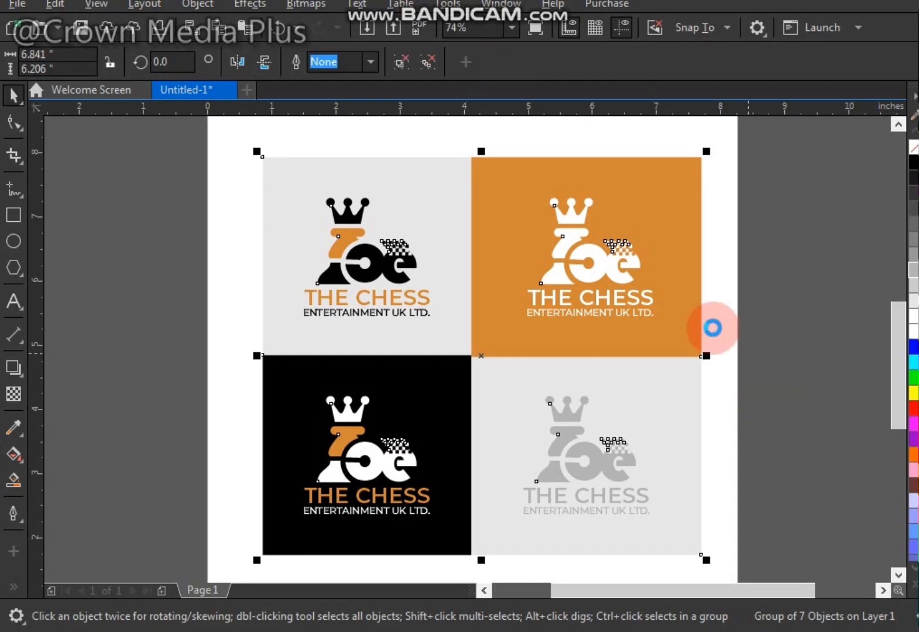
scroll(679, 199, up, 2)
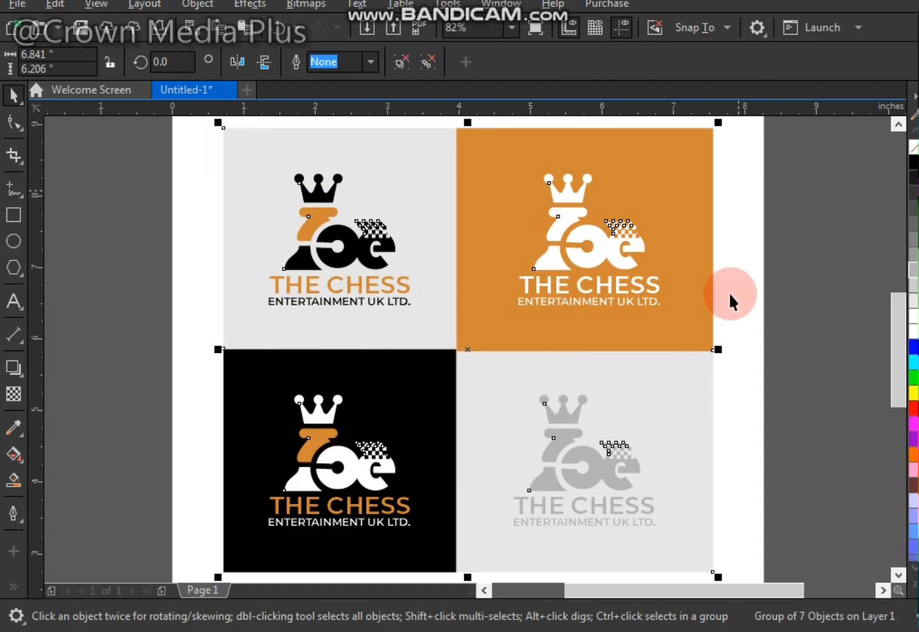
click(746, 305)
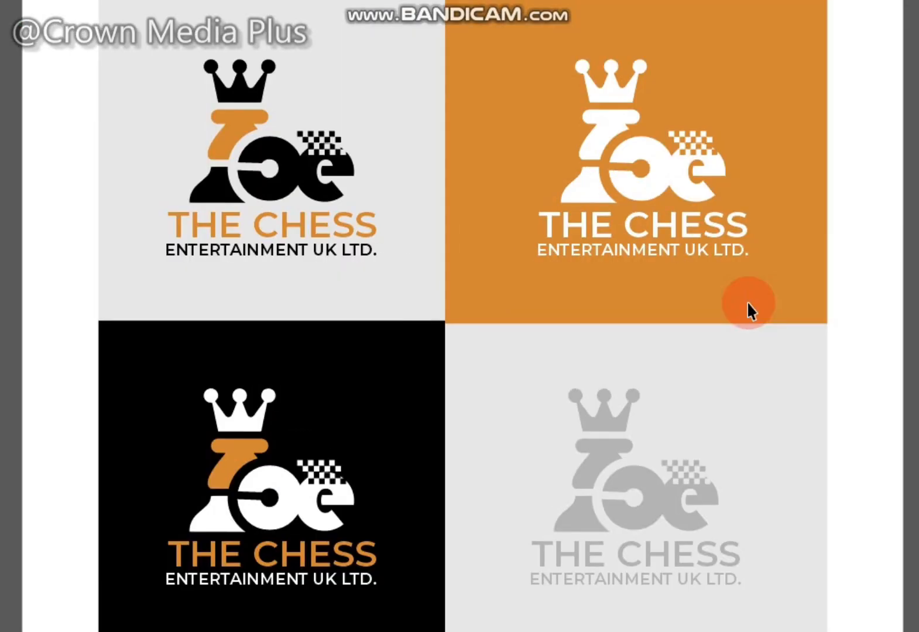